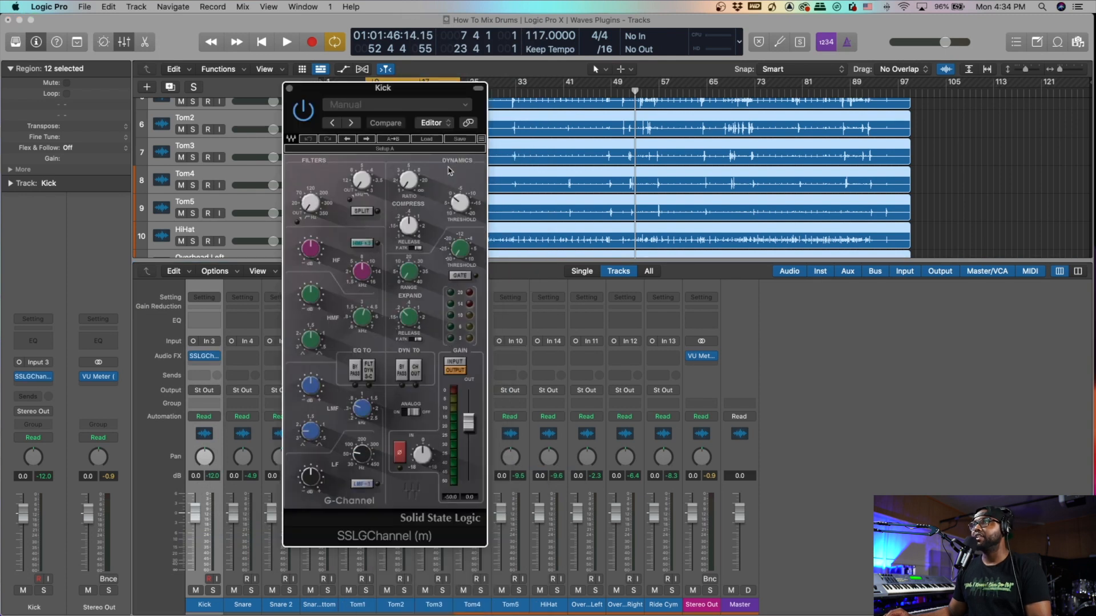
# Load the Kick Drum factory preset in the Kick channel's SSLGChannel and audition the kick in solo
pyautogui.click(425, 140)
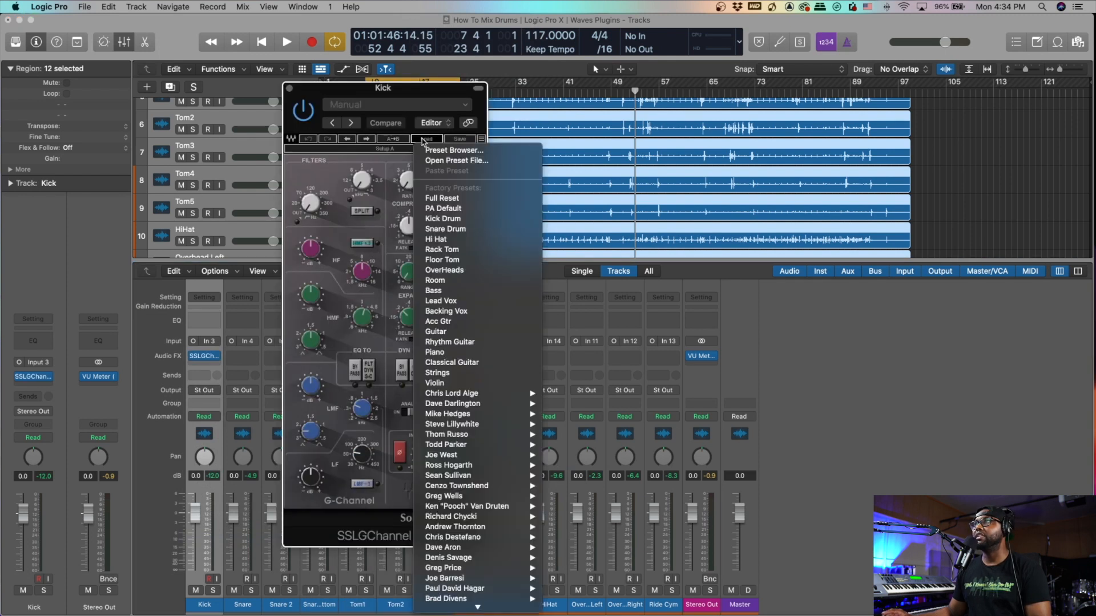
pyautogui.click(468, 220)
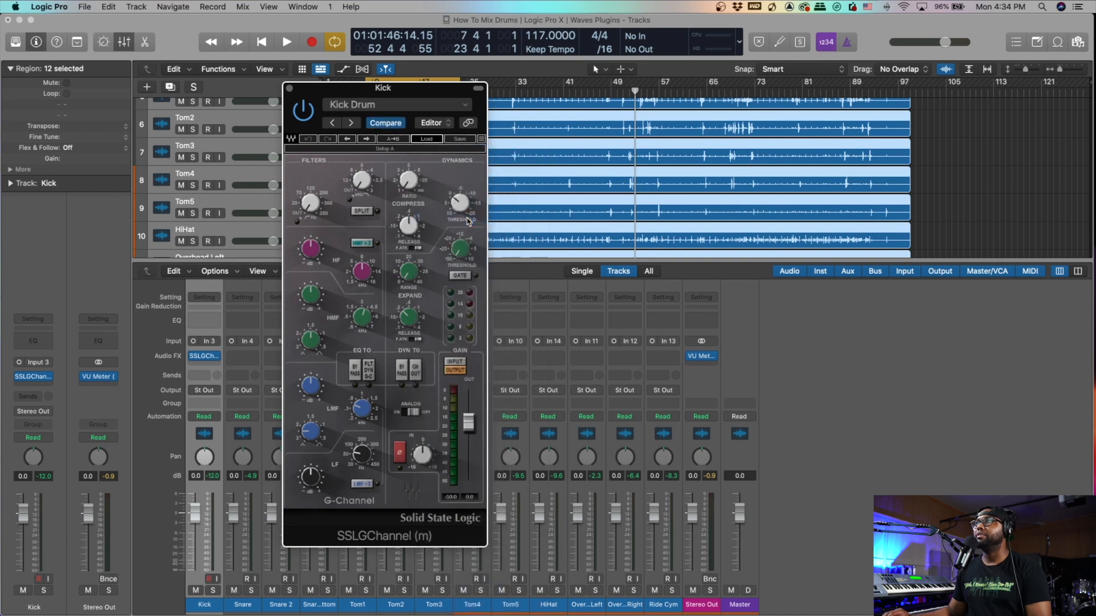
pyautogui.click(212, 591)
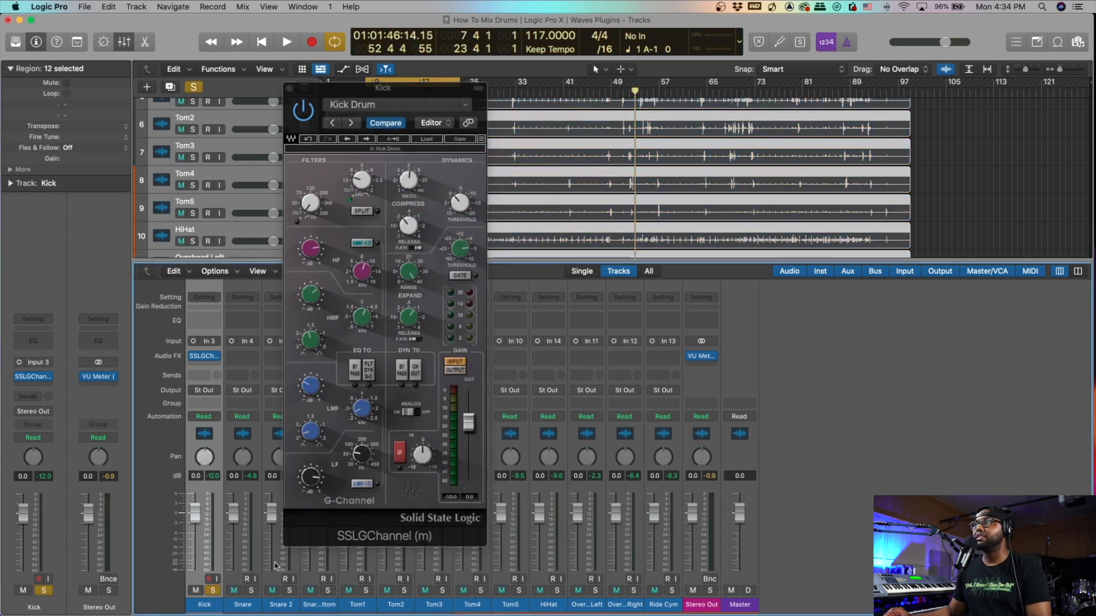
pyautogui.press('space')
pyautogui.moveTo(419, 94); pyautogui.dragTo(547, 142)
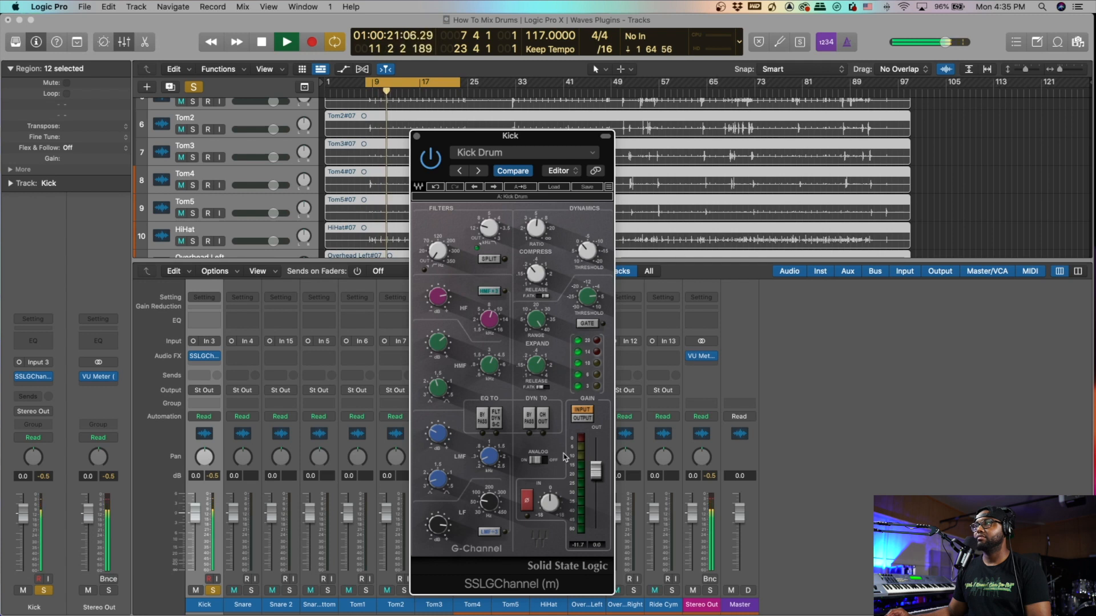
pyautogui.press('space')
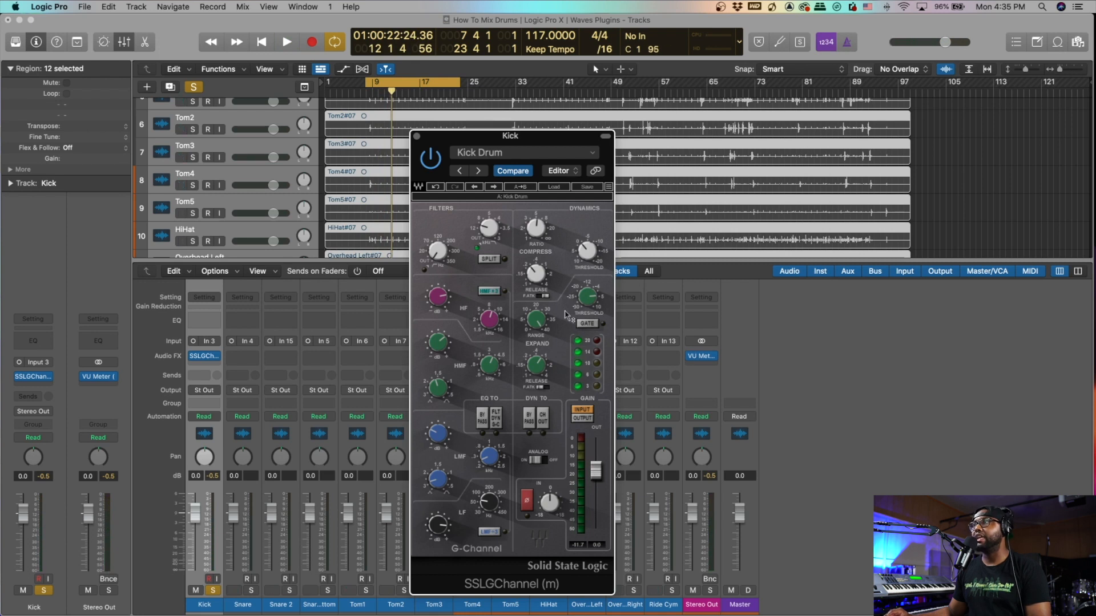
# Fine-tune the compressor threshold in the Kick's SSLGChannel during playback and close the plug-in window
pyautogui.moveTo(544, 328)
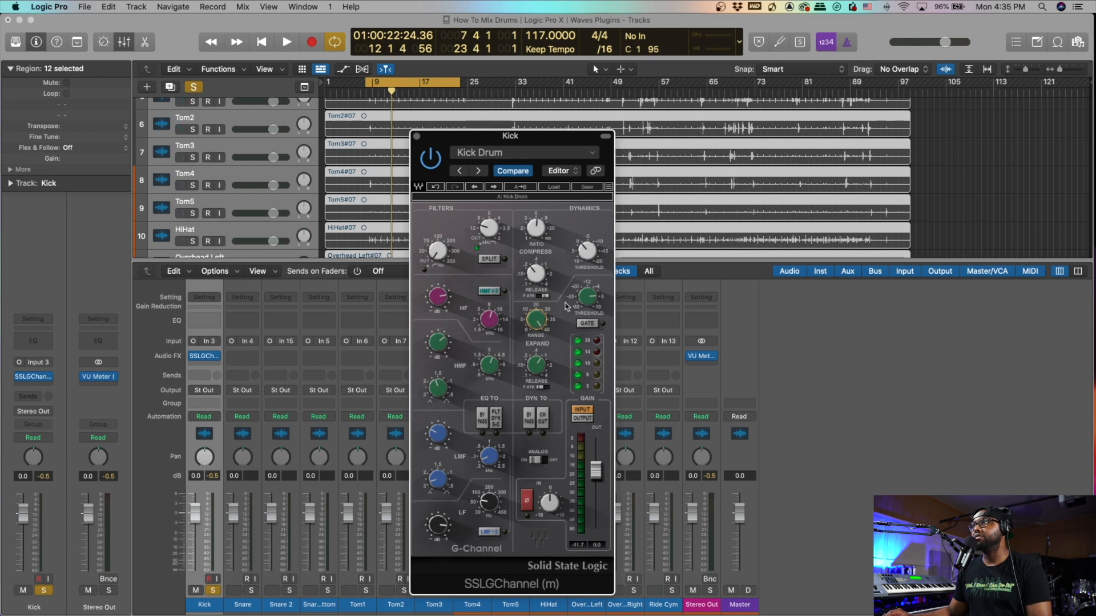
pyautogui.press('space')
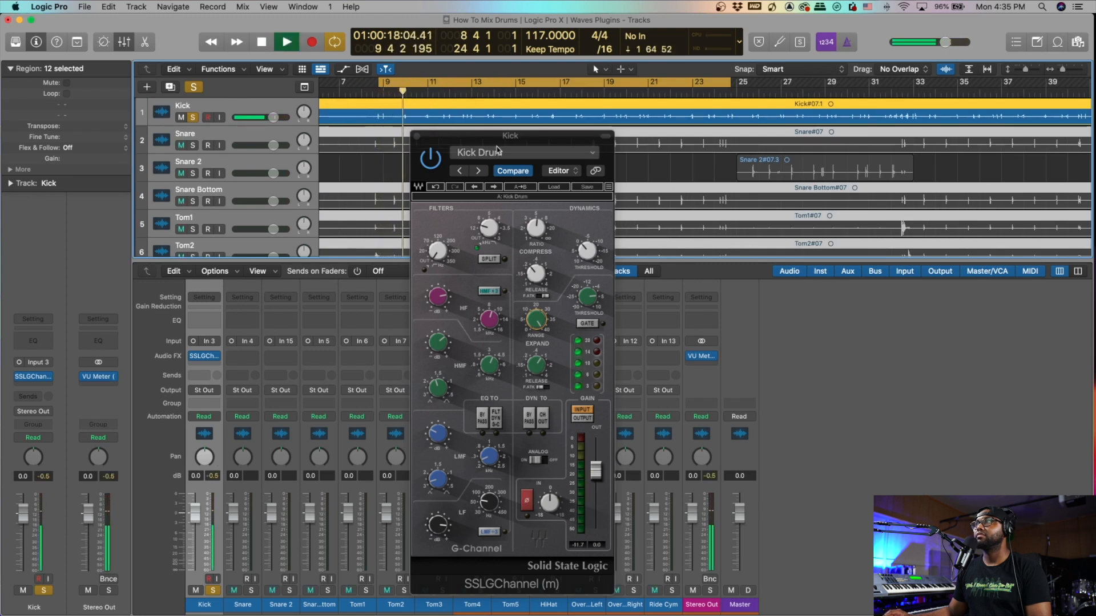
pyautogui.moveTo(587, 251); pyautogui.dragTo(587, 248)
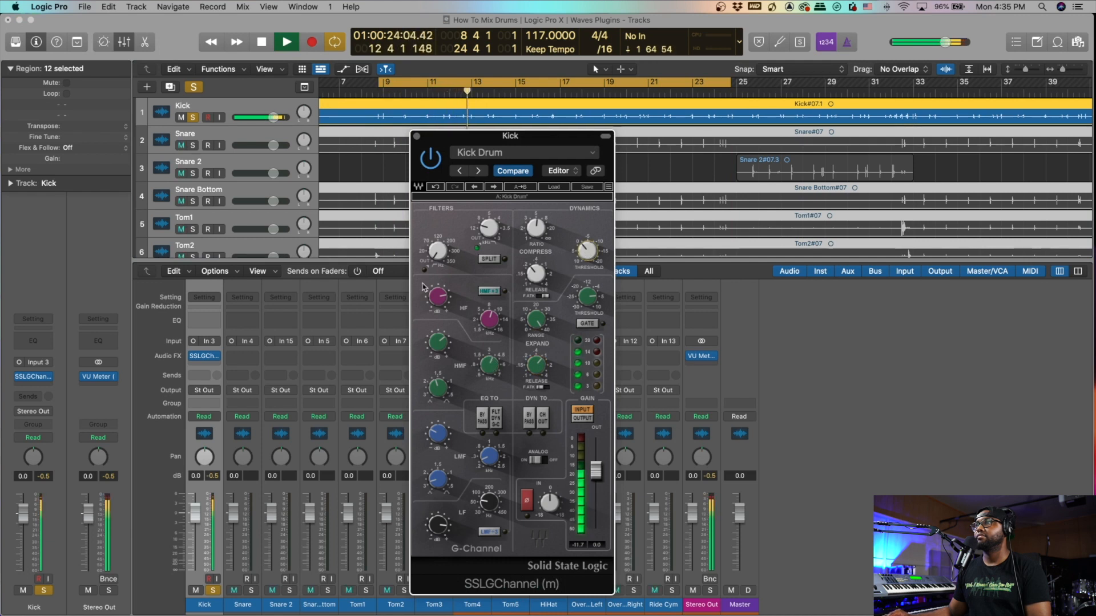
pyautogui.press('space')
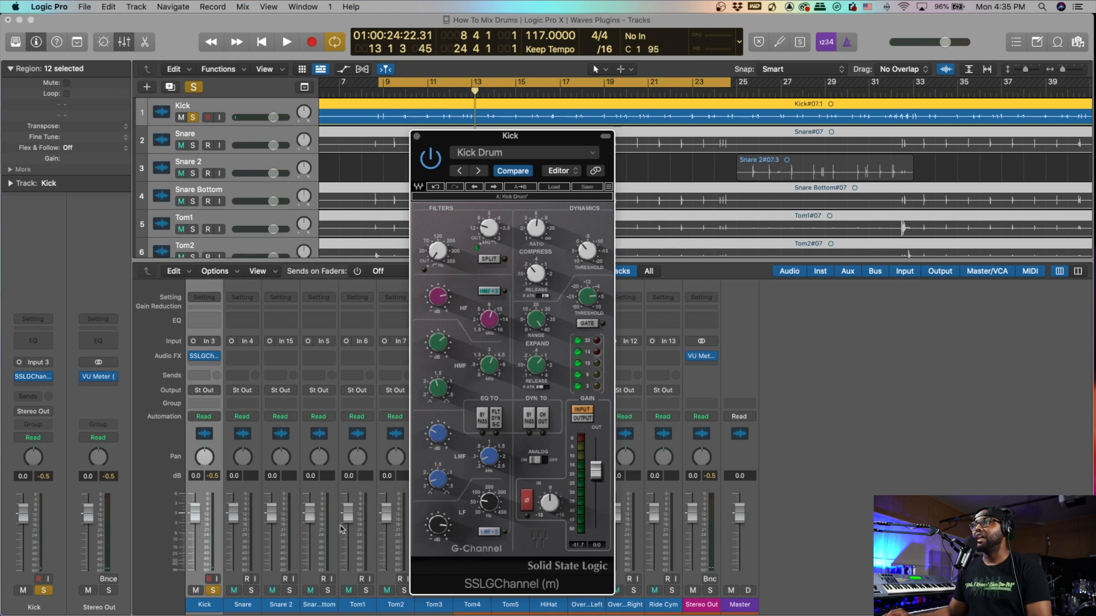
pyautogui.click(416, 136)
# Switch the solo from Kick to Snare and audition the snare by itself
pyautogui.click(251, 591)
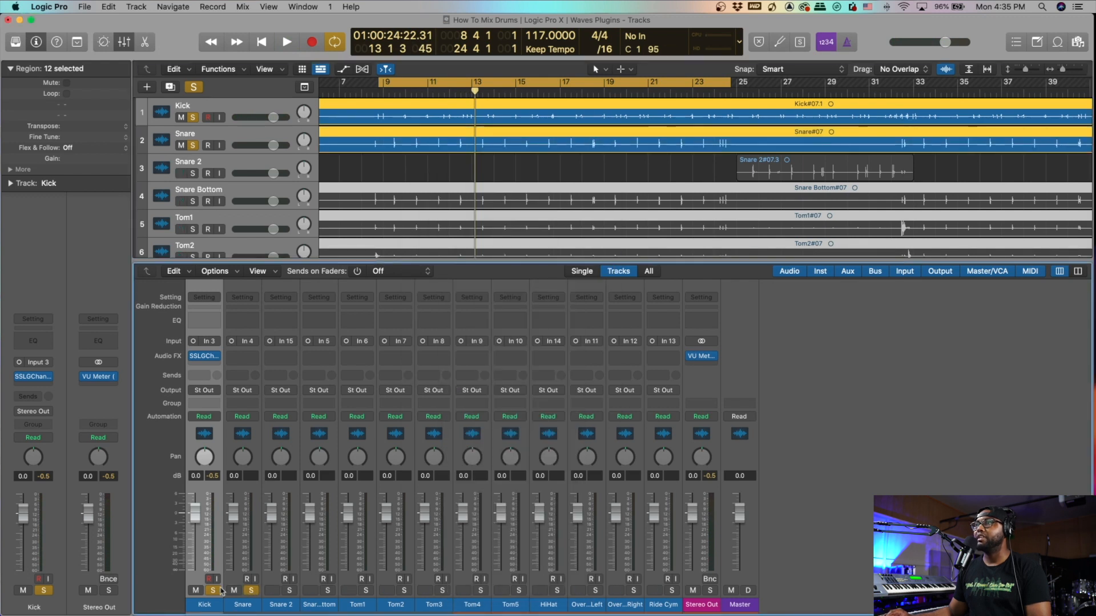
pyautogui.click(213, 591)
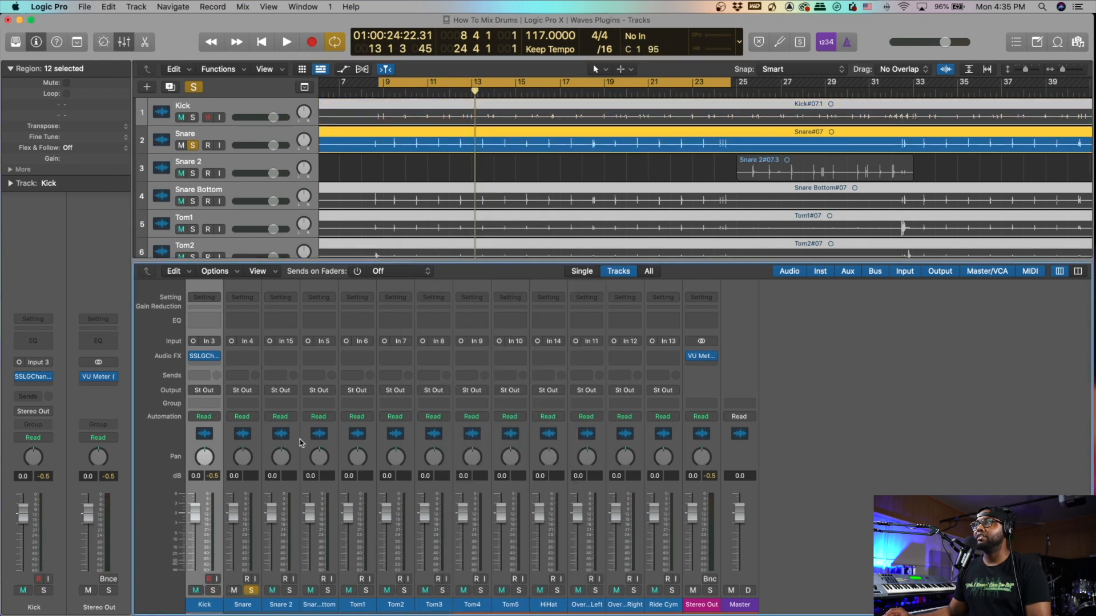
pyautogui.press('space')
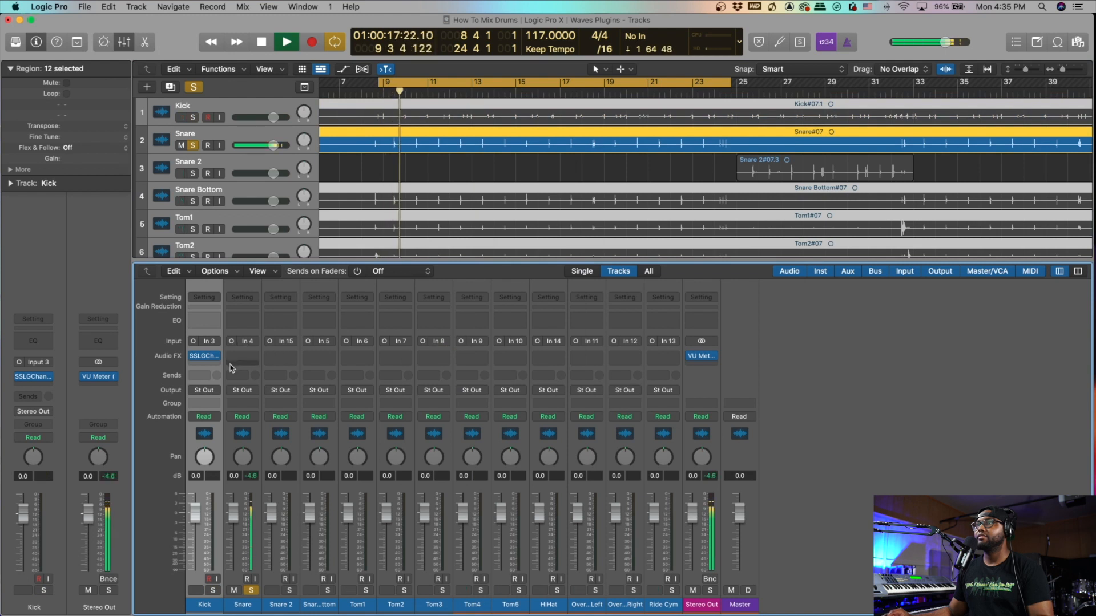
pyautogui.press('space')
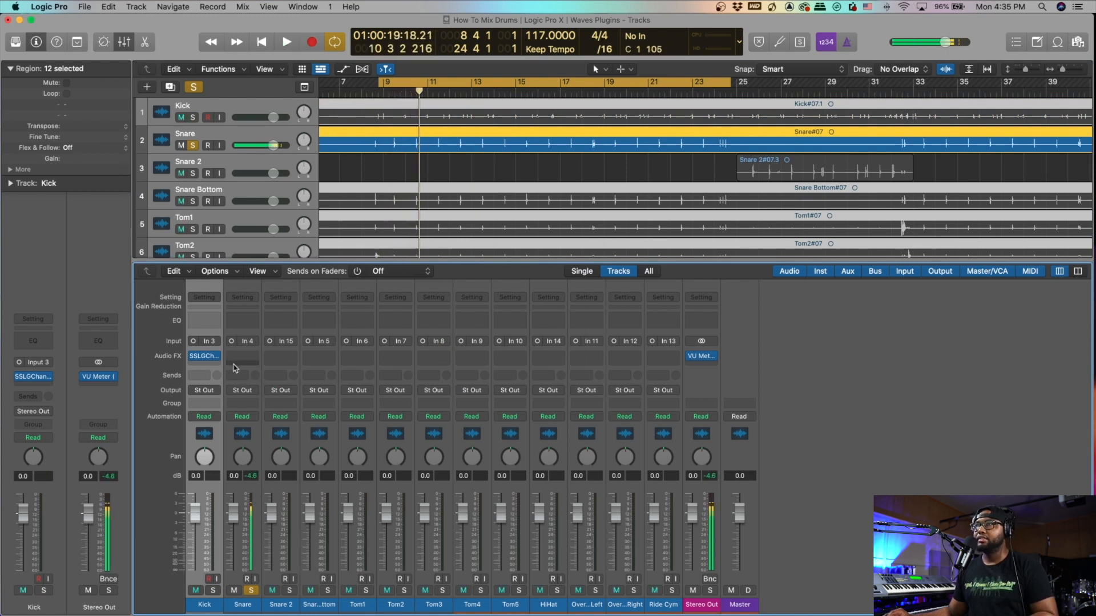
# Copy the SSLGChannel plug-in from Kick to Snare and load its Snare Drum factory preset
pyautogui.moveTo(203, 359)
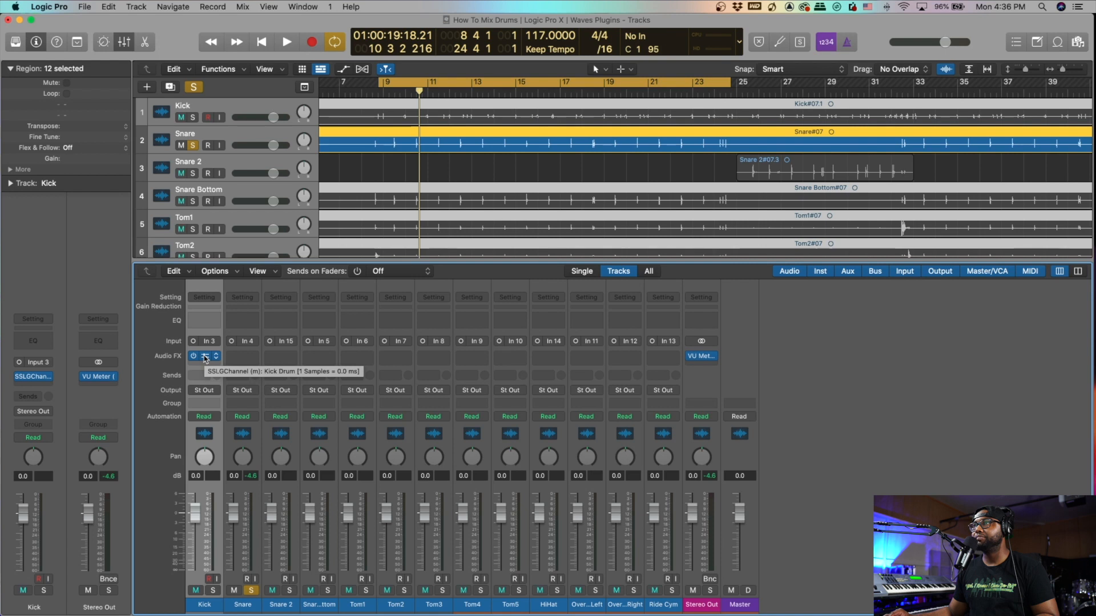
pyautogui.moveTo(205, 358); pyautogui.dragTo(243, 362)
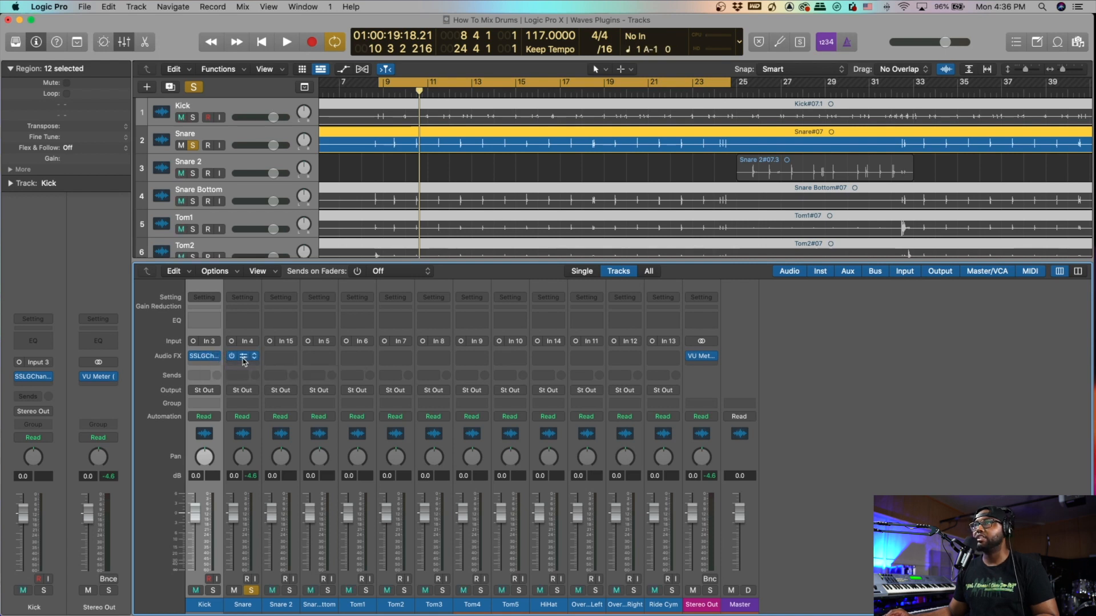
pyautogui.click(244, 359)
pyautogui.moveTo(476, 160); pyautogui.dragTo(456, 73)
pyautogui.click(465, 117)
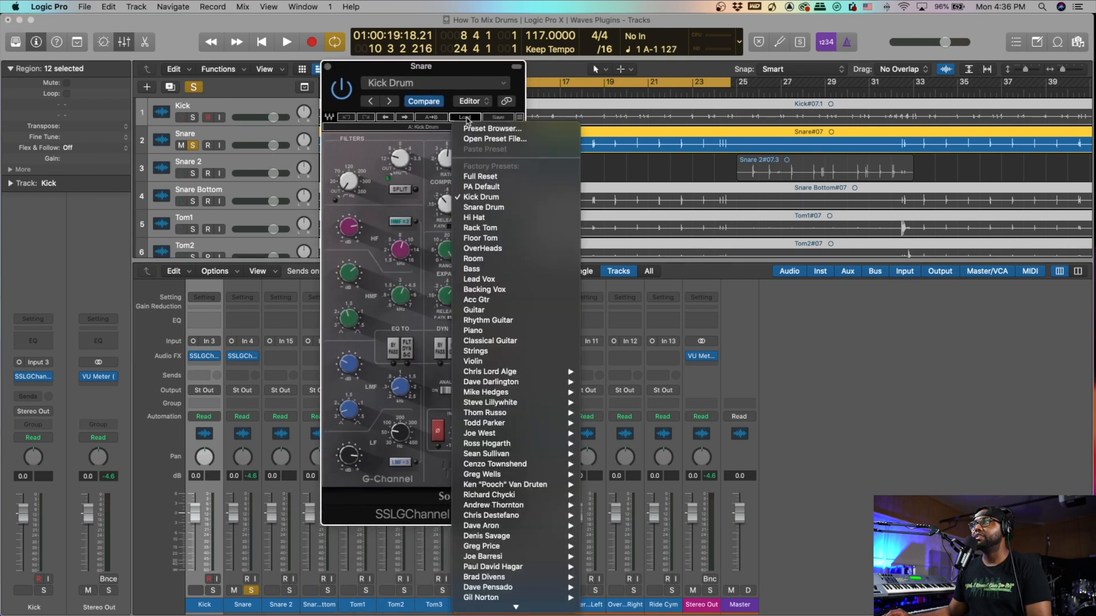
pyautogui.click(497, 207)
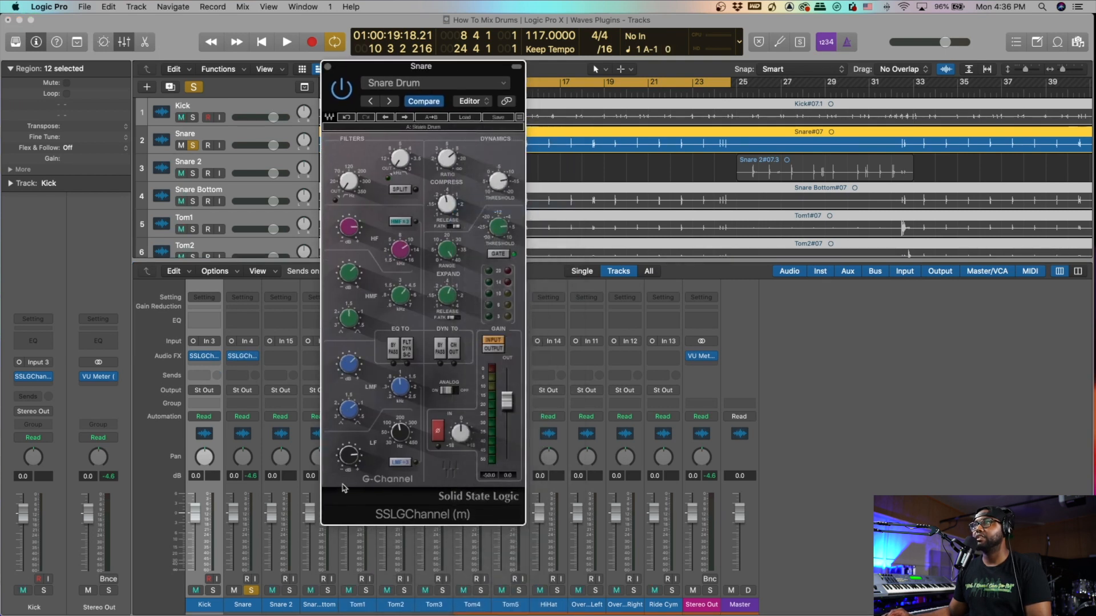
# Audition the snare and slightly adjust the expander release in its SSLGChannel
pyautogui.press('space')
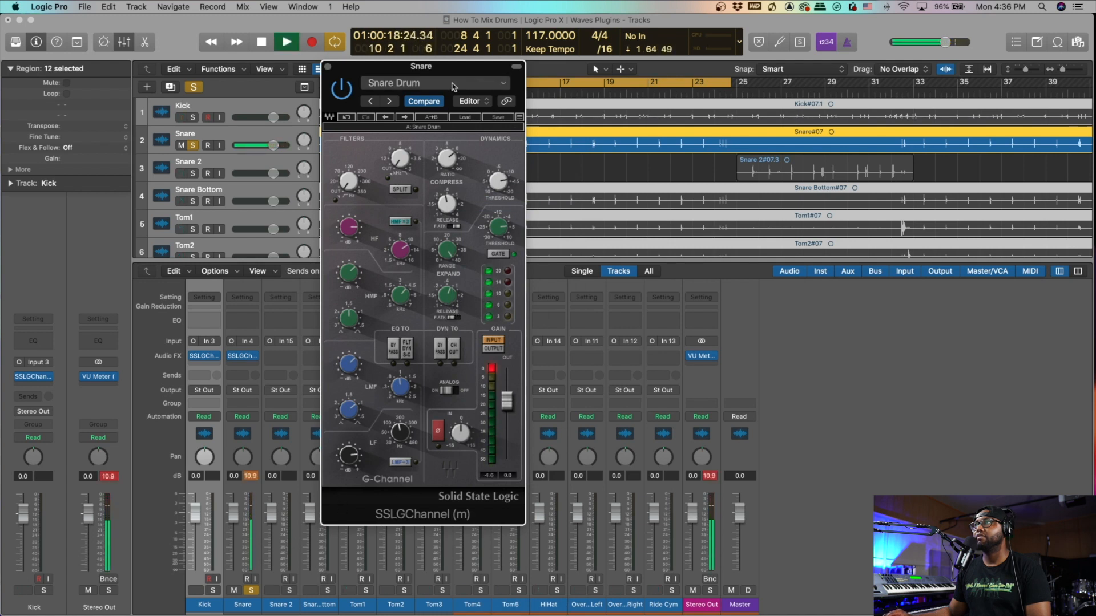
pyautogui.moveTo(434, 74); pyautogui.dragTo(577, 109)
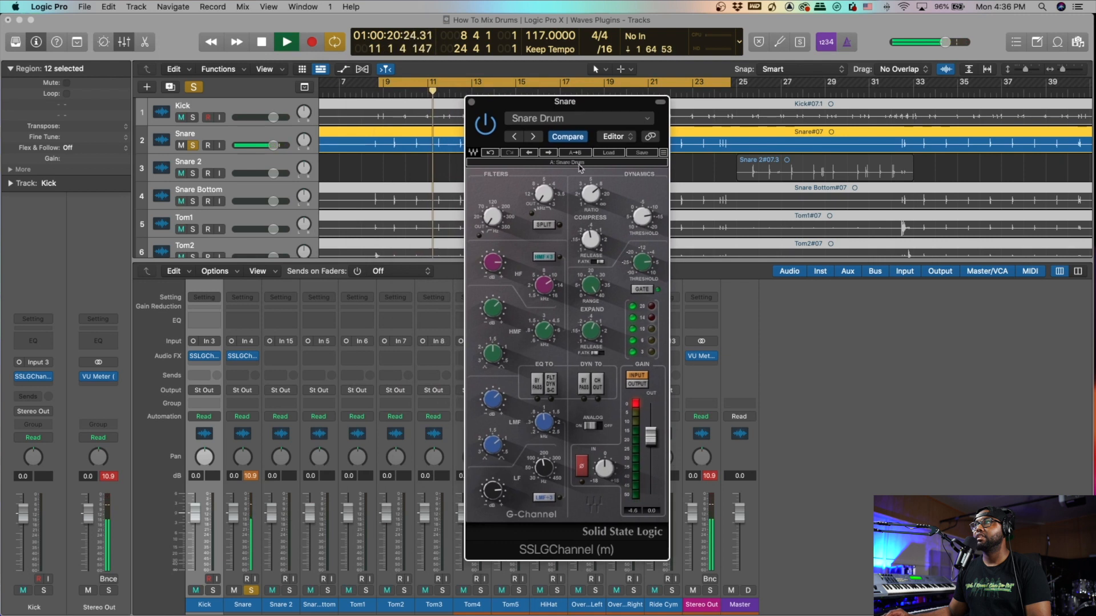
pyautogui.press('space')
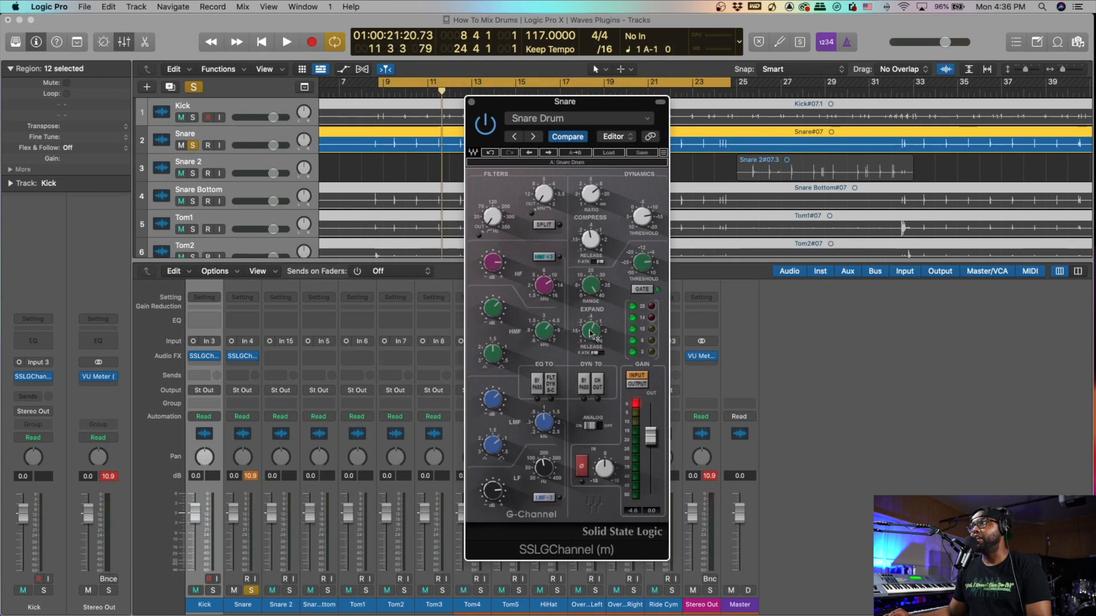
pyautogui.moveTo(593, 335)
pyautogui.moveTo(592, 335); pyautogui.dragTo(594, 328)
pyautogui.press('space')
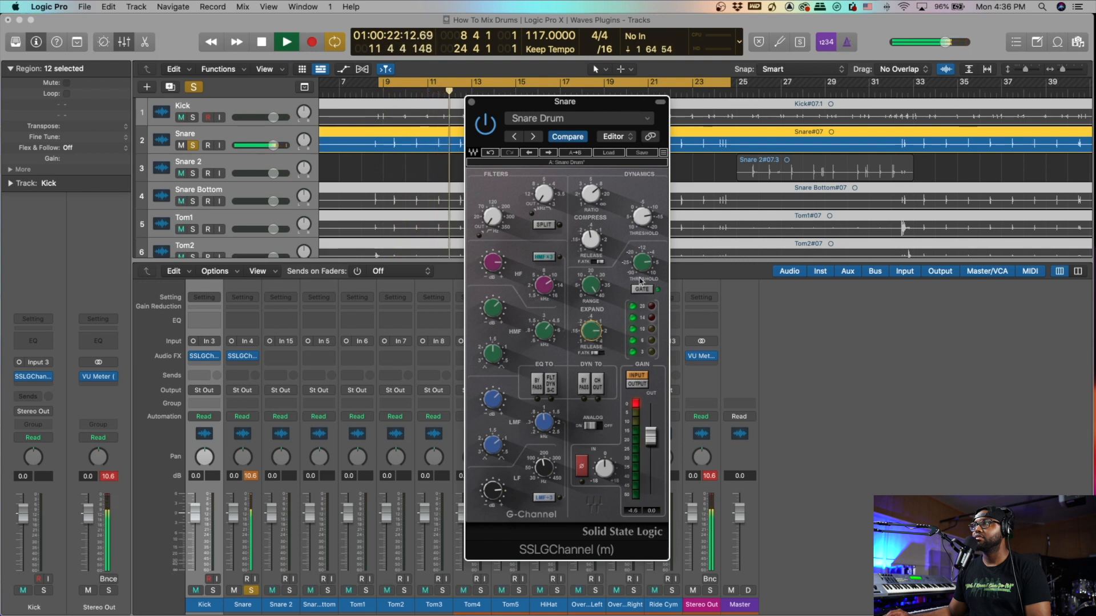
pyautogui.press('space')
# Lower the gate threshold in the Snare's SSLGChannel, audition the result and close the plug-in window
pyautogui.moveTo(641, 262)
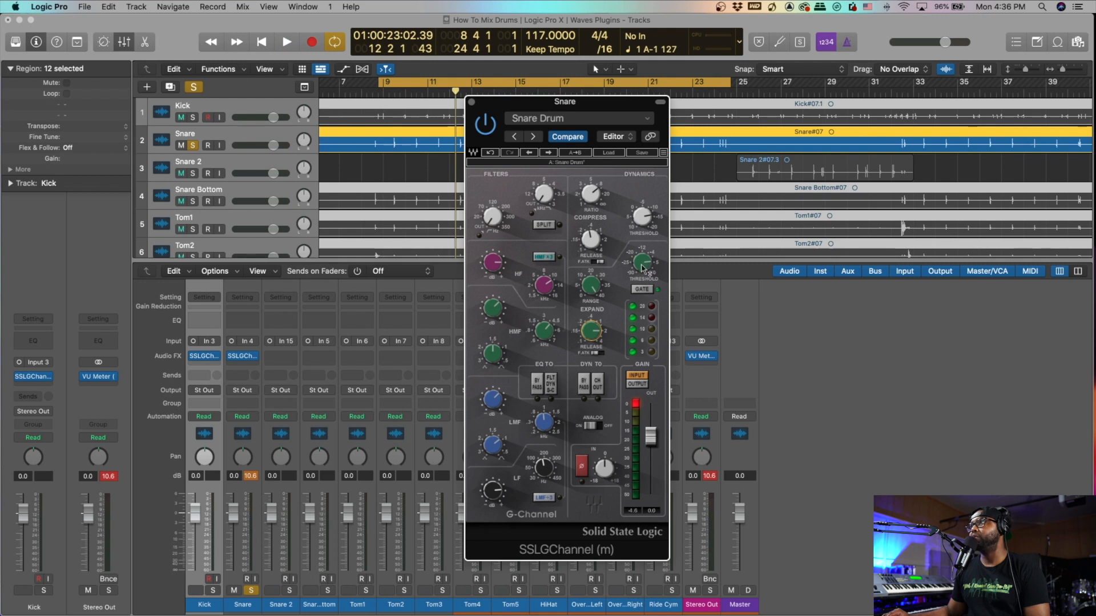
pyautogui.click(642, 266)
pyautogui.press('space')
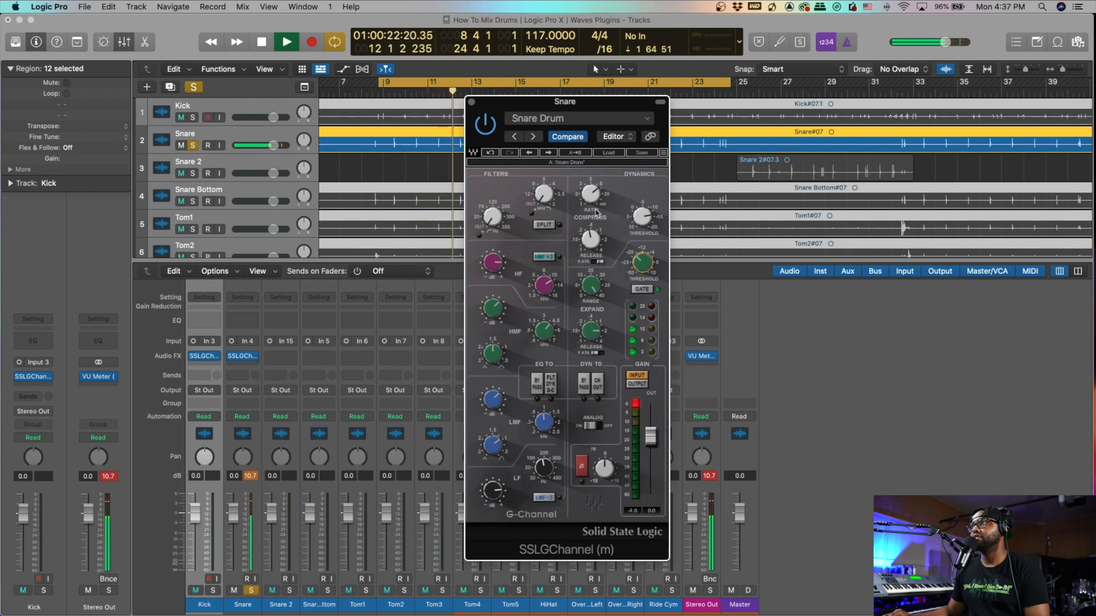
pyautogui.press('space')
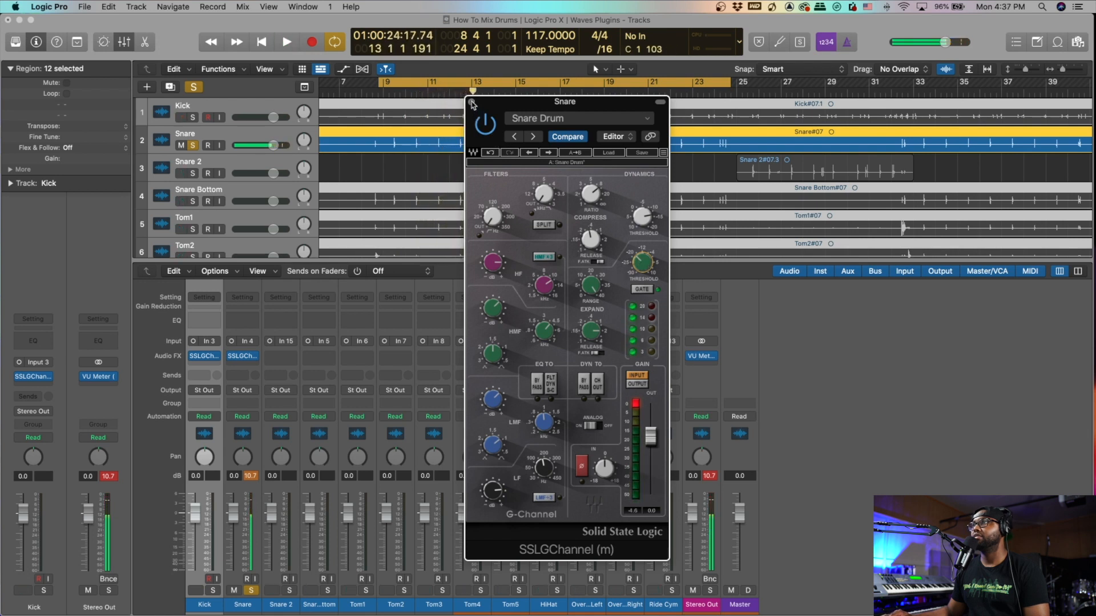
pyautogui.click(472, 103)
# Solo Kick together with Snare and lower the Snare fader to about -2.6 dB during playback
pyautogui.click(213, 590)
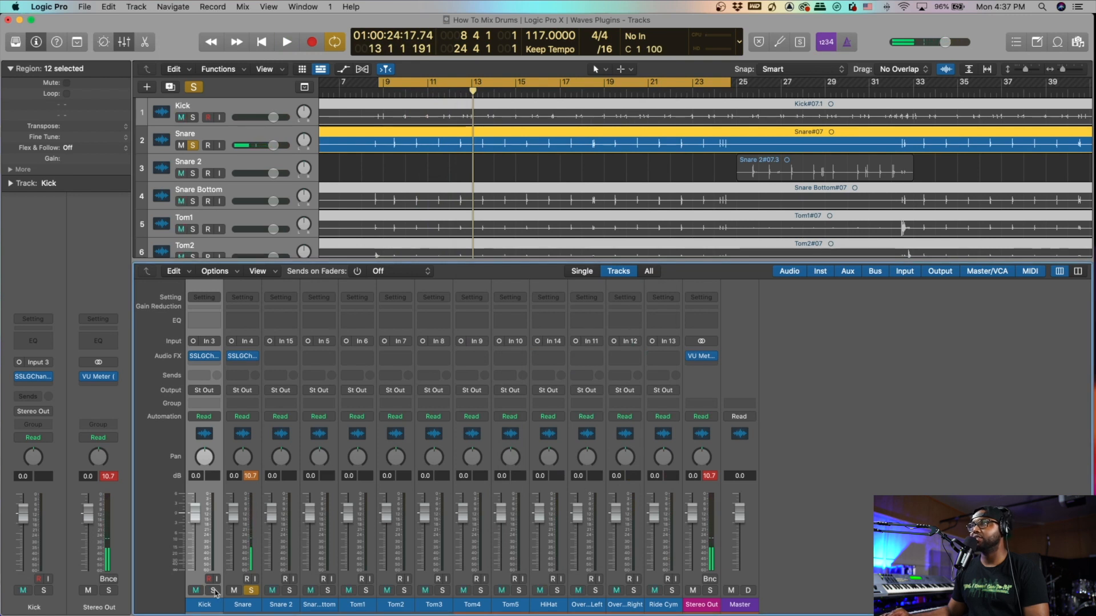
pyautogui.press('space')
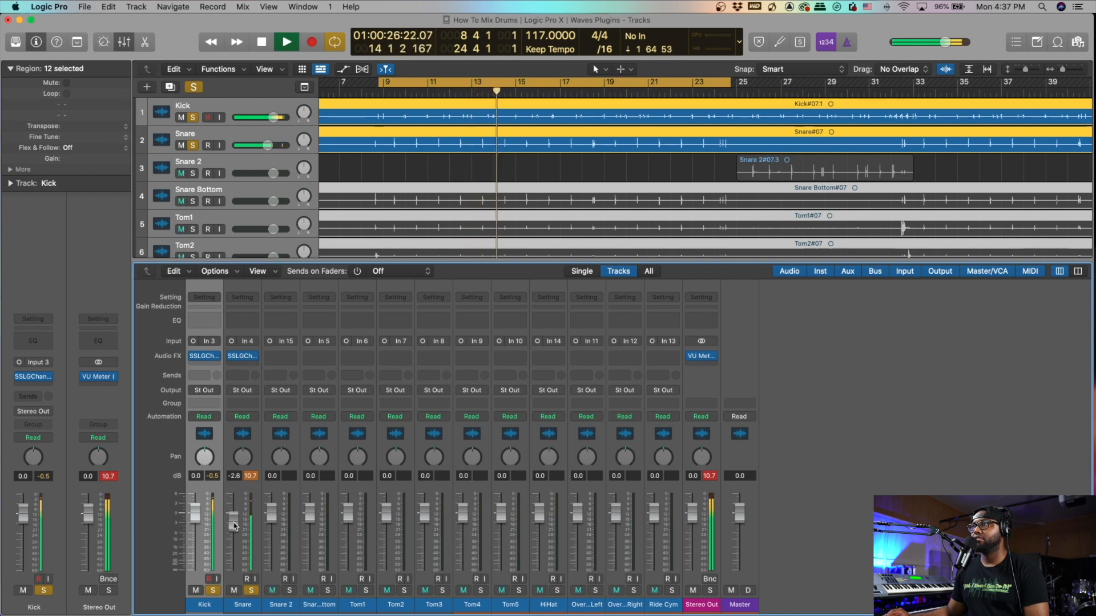
pyautogui.press('space')
# Audition Snare Bottom in solo, adding the Snare to the solo to hear both microphones together
pyautogui.click(330, 603)
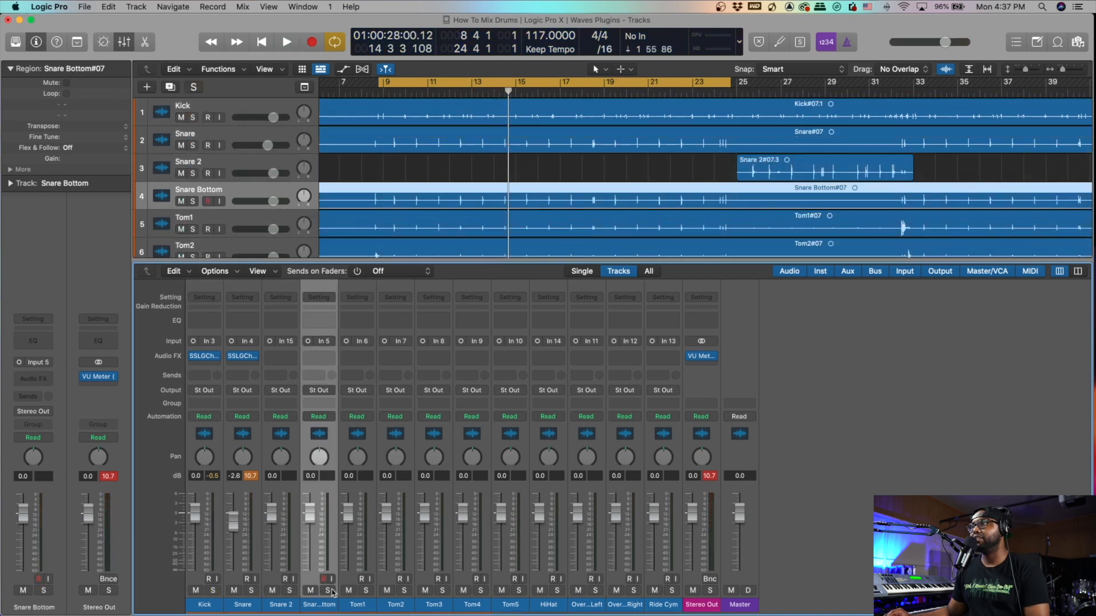
pyautogui.click(328, 591)
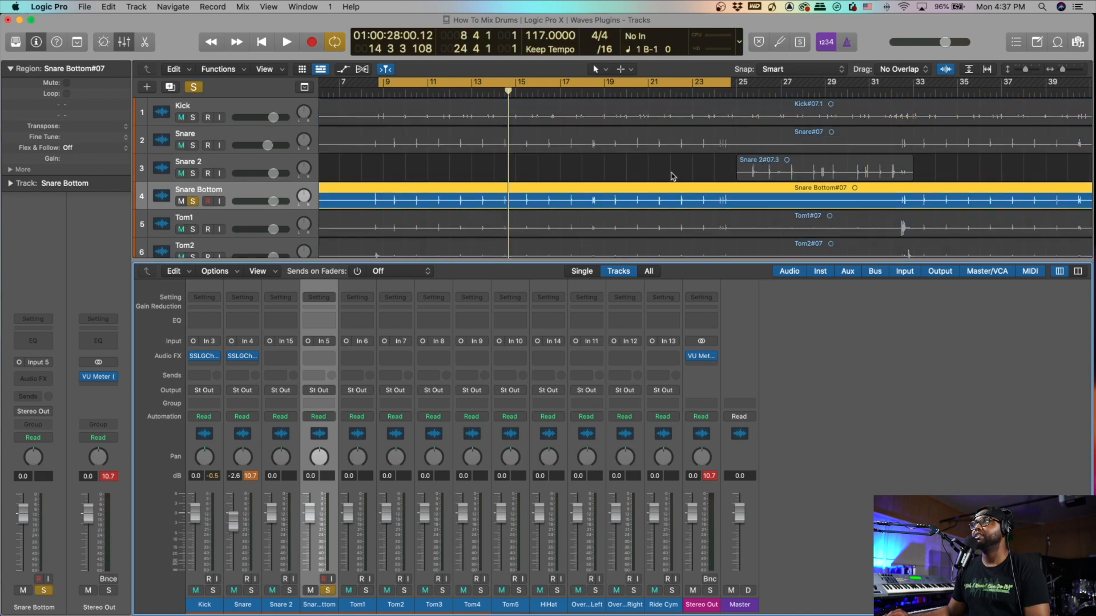
pyautogui.scroll(-2, 673, 177)
pyautogui.press('space')
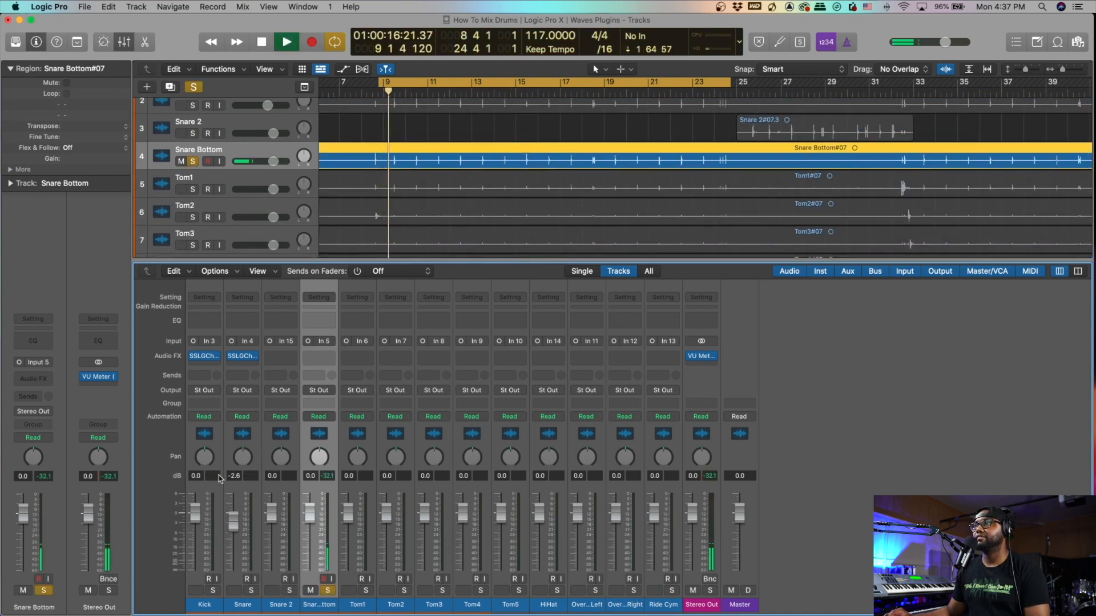
pyautogui.click(251, 590)
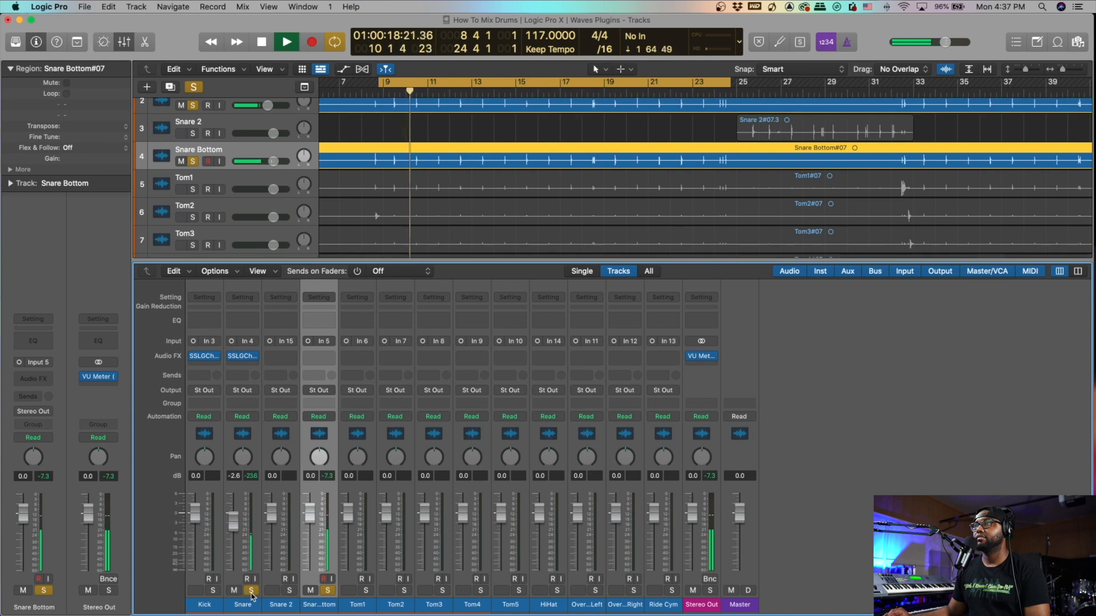
pyautogui.press('space')
# Insert the Gain utility plug-in on the Snare Bottom channel
pyautogui.click(319, 356)
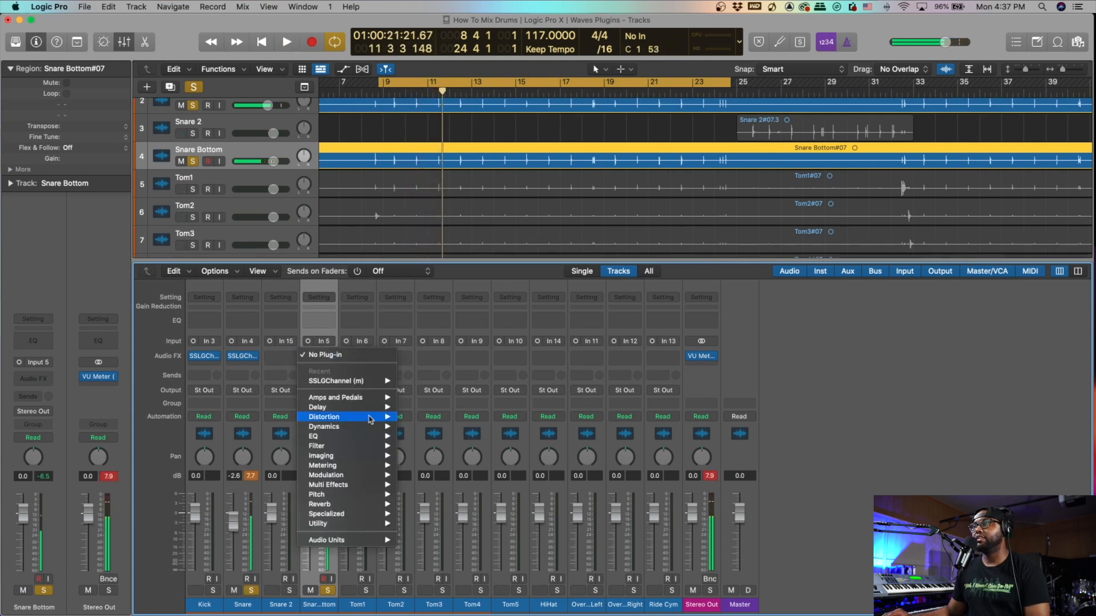
pyautogui.moveTo(381, 522)
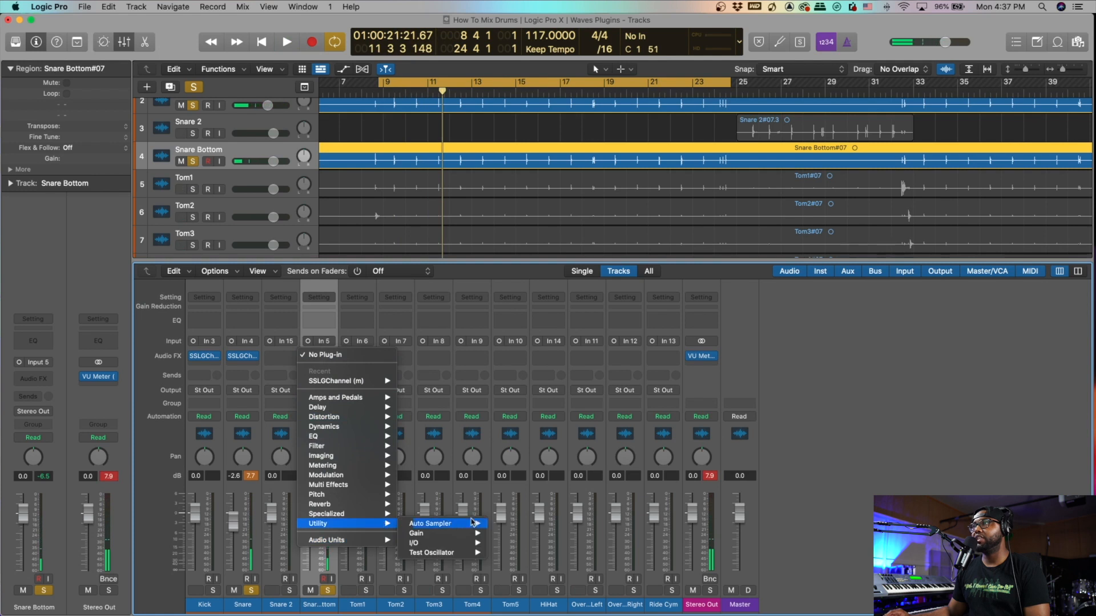
pyautogui.moveTo(470, 537)
pyautogui.click(534, 534)
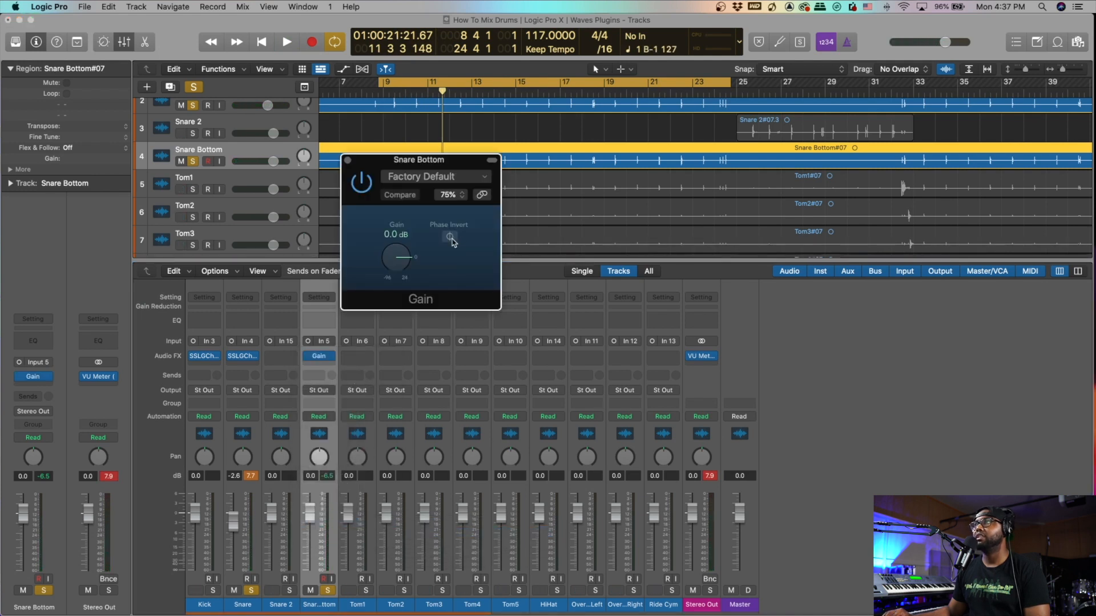
# Toggle Phase Invert in Snare Bottom's Gain plug-in during playback to compare both polarities, and close the plug-in window
pyautogui.click(450, 238)
pyautogui.press('space')
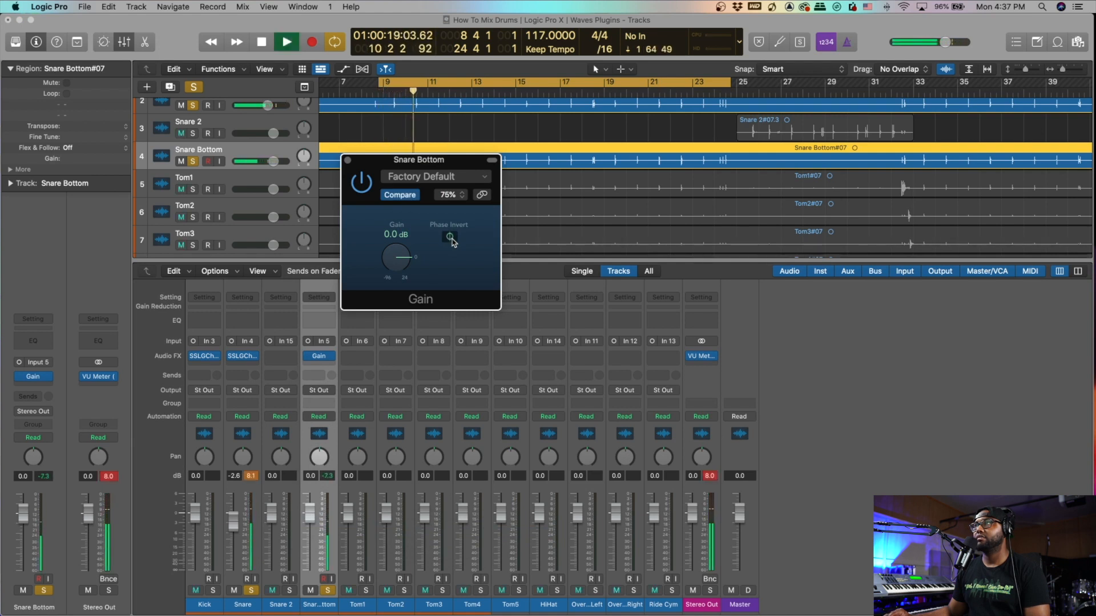
pyautogui.click(450, 237)
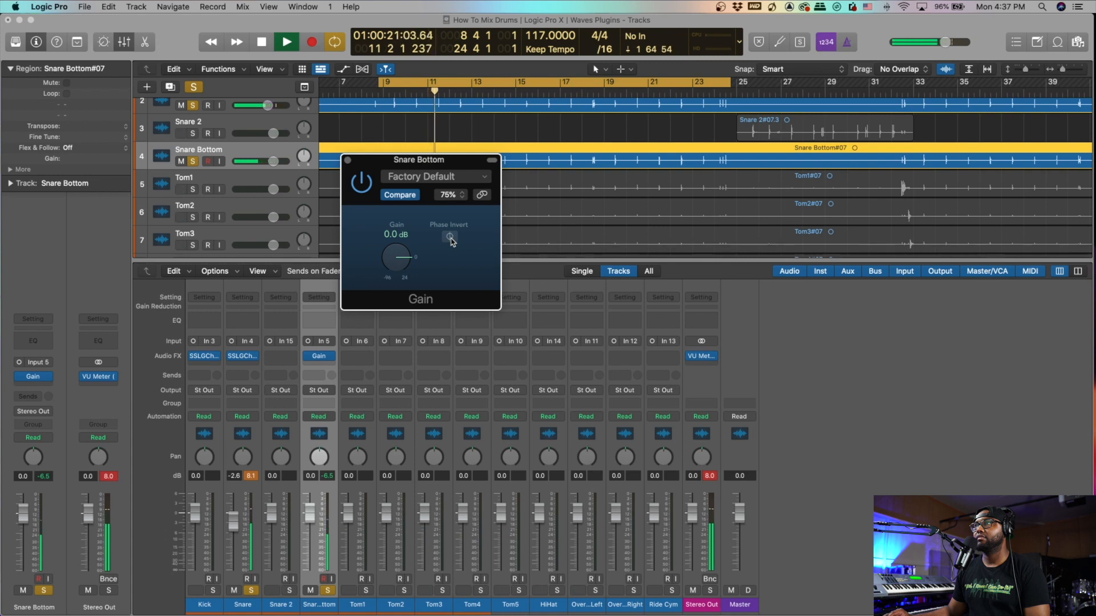
pyautogui.press('space')
pyautogui.click(347, 160)
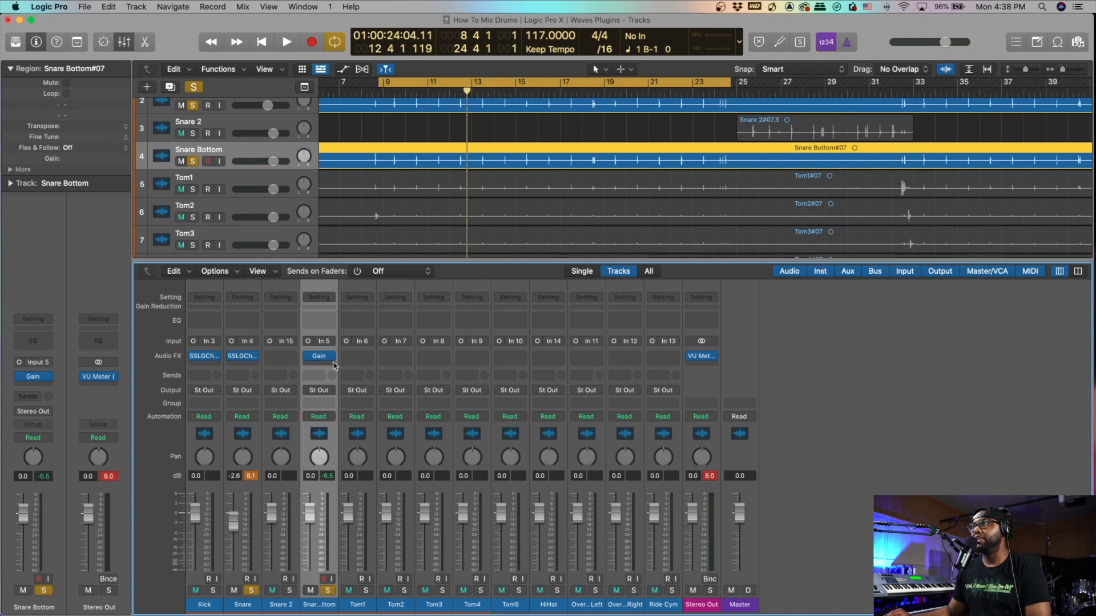
# Copy the Snare's SSLGChannel to the slot below Gain on Snare Bottom, open the copy and audition it
pyautogui.moveTo(250, 361)
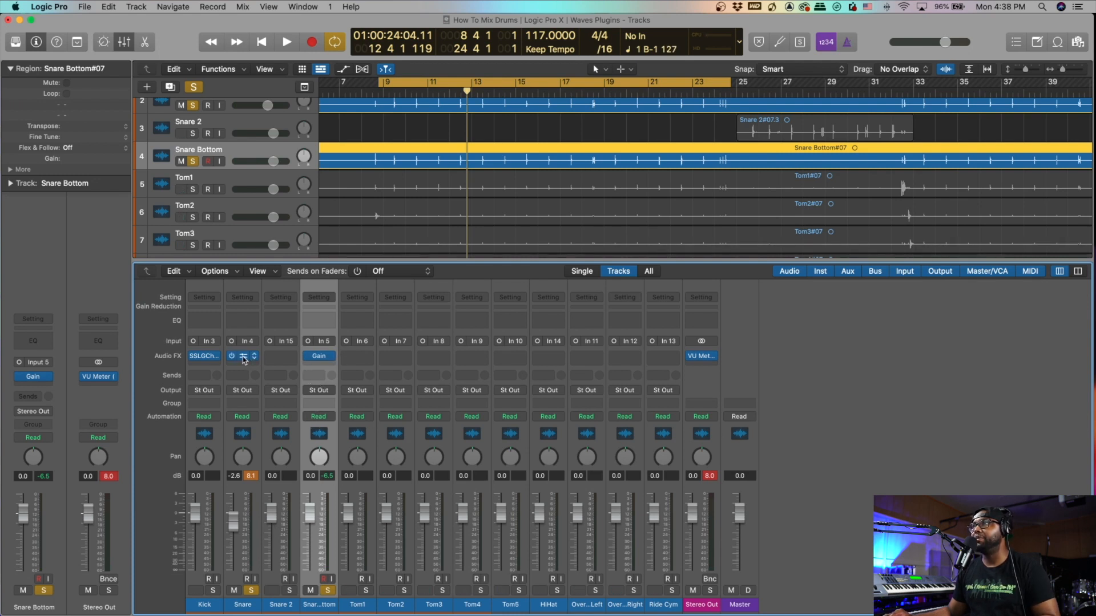
pyautogui.moveTo(244, 360); pyautogui.dragTo(320, 365)
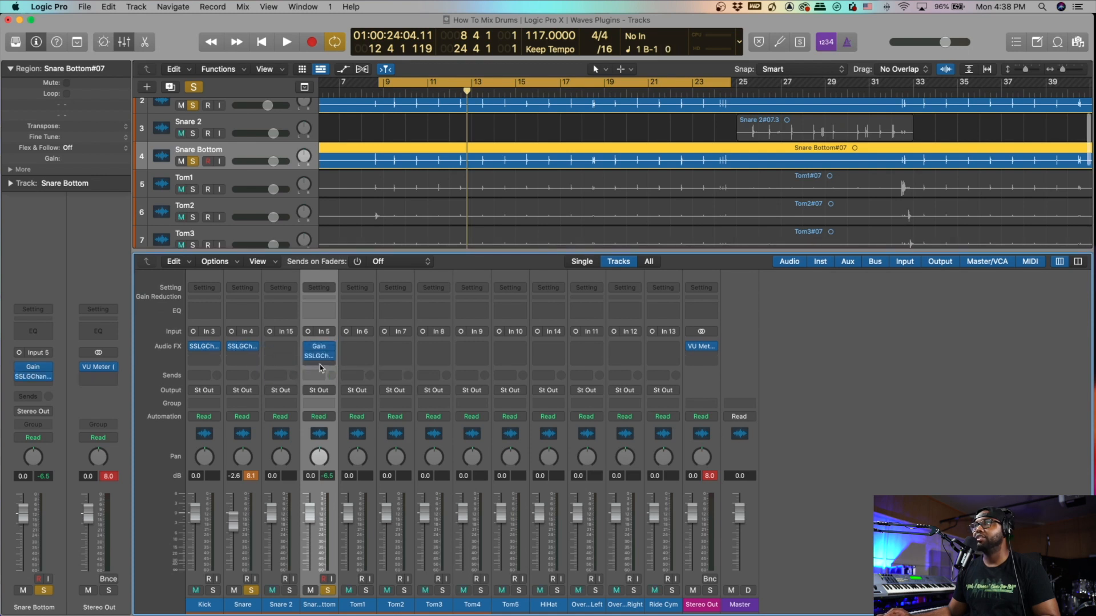
pyautogui.click(319, 365)
pyautogui.press('space')
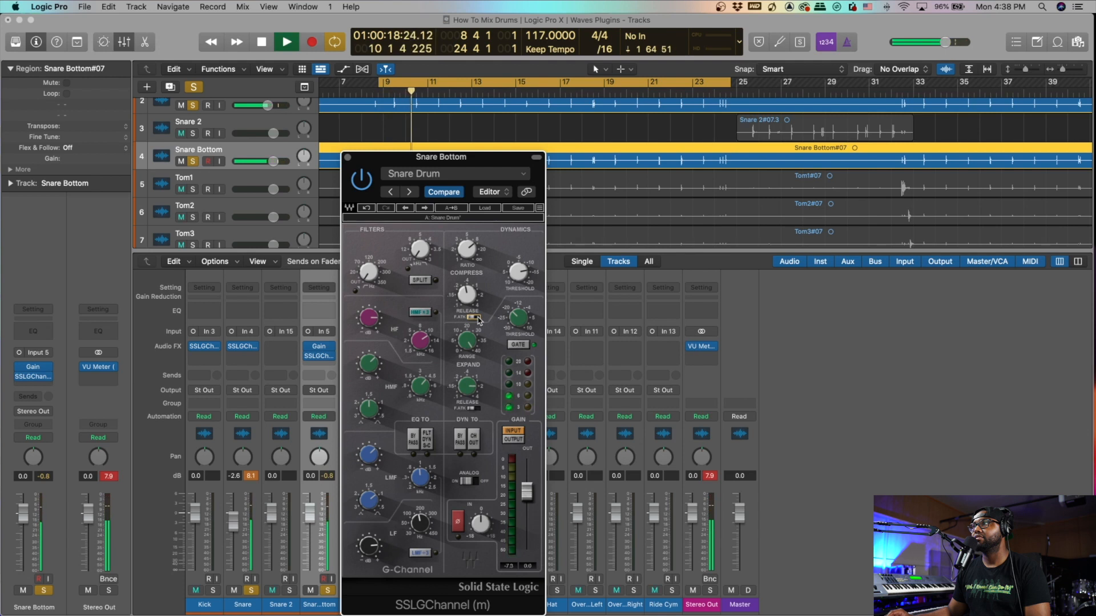
pyautogui.press('space')
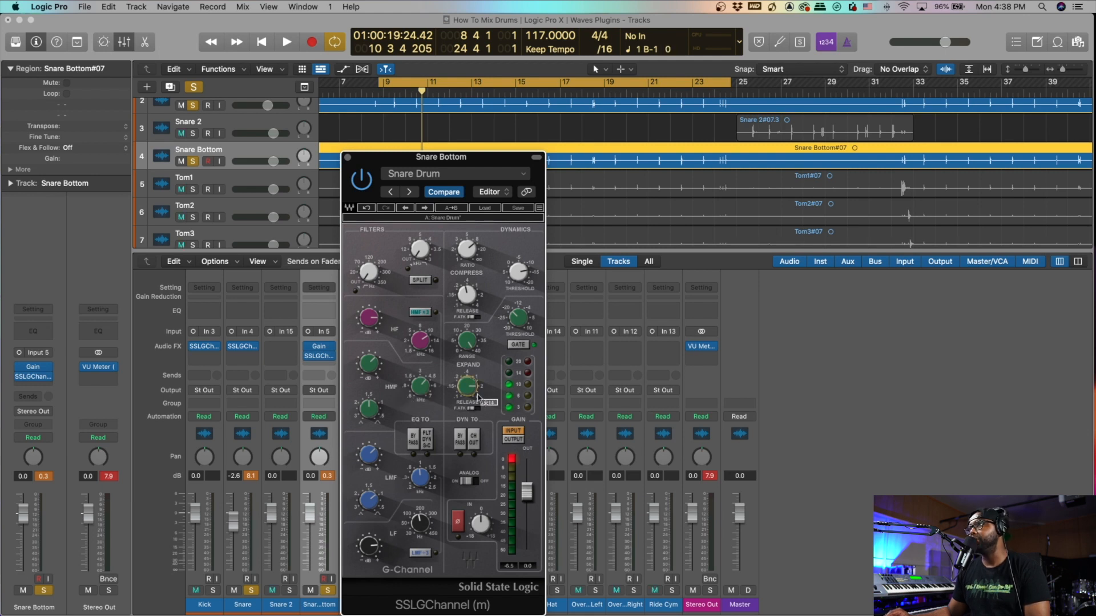
# Lower the compressor ratio and adjust the gate threshold in Snare Bottom's SSLGChannel during playback, and close the plug-in window
pyautogui.press('space')
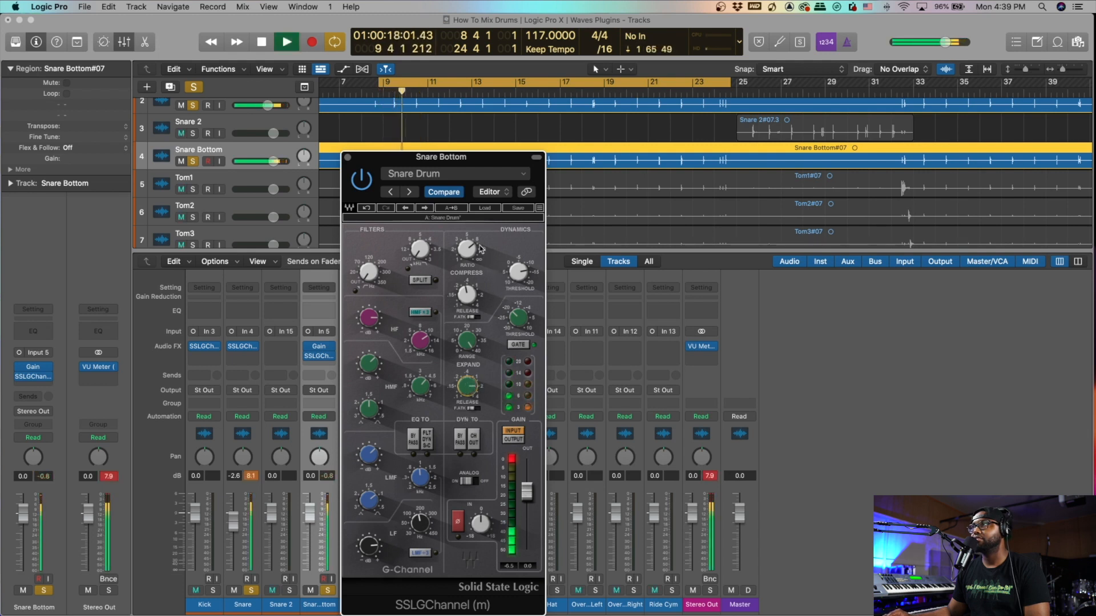
pyautogui.moveTo(473, 255); pyautogui.dragTo(467, 250)
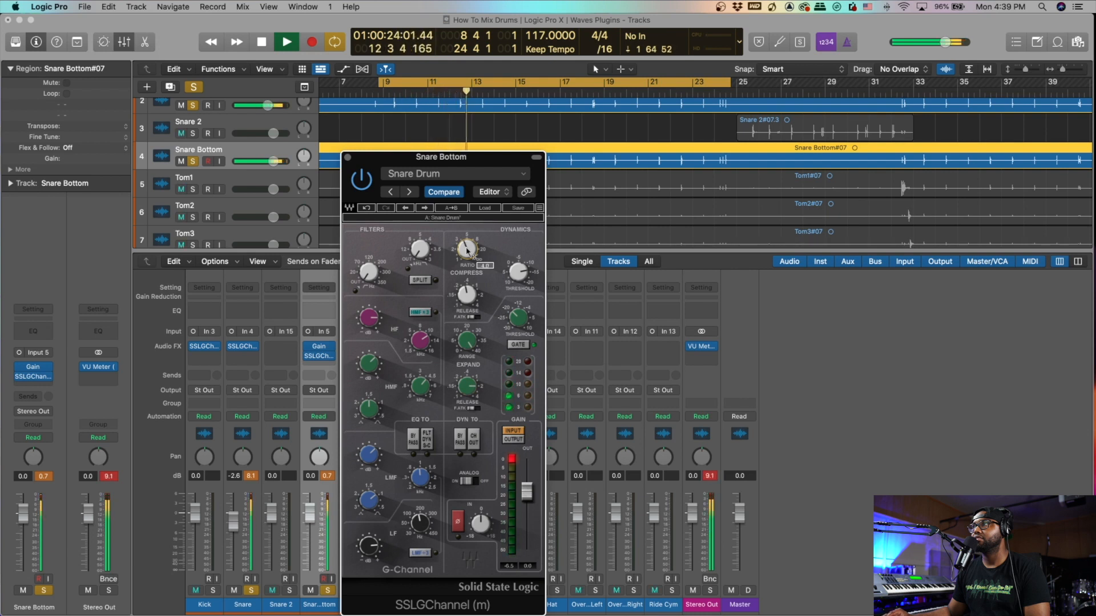
pyautogui.moveTo(519, 272)
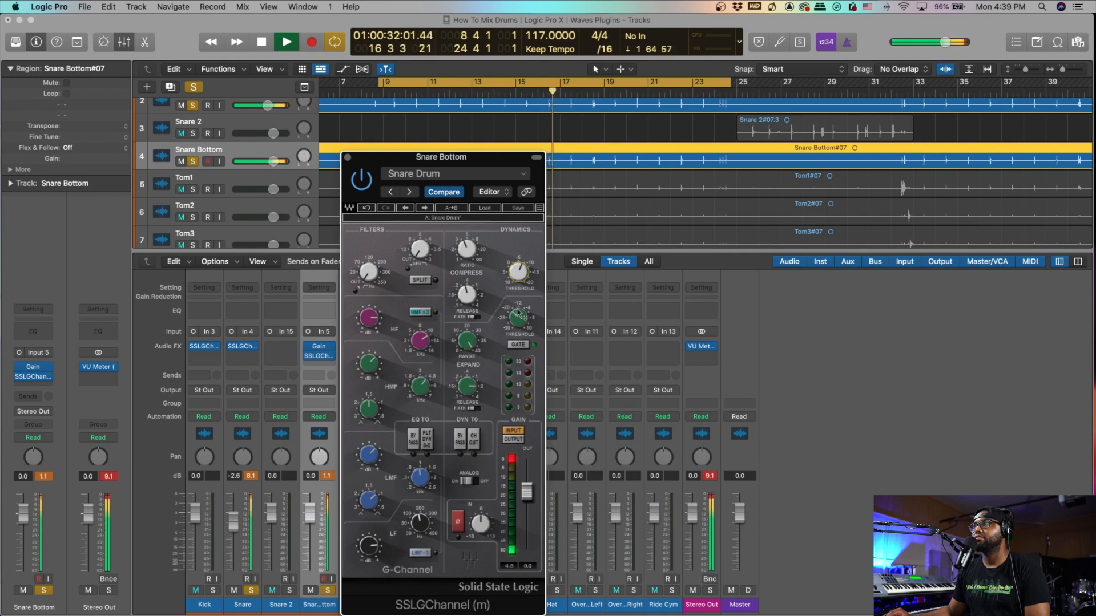
pyautogui.moveTo(520, 317); pyautogui.dragTo(519, 304)
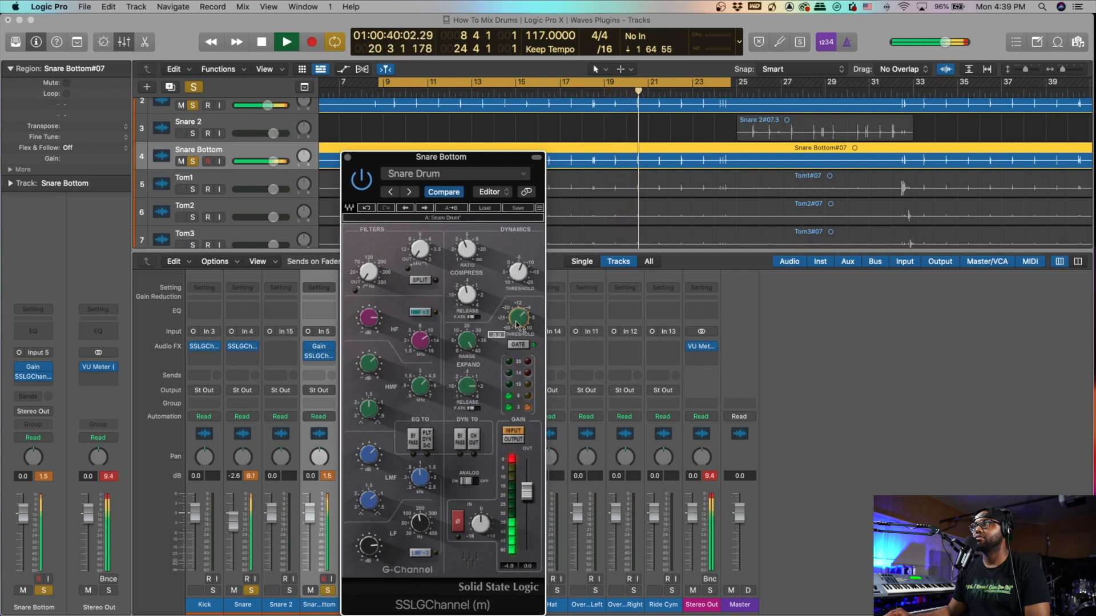
pyautogui.press('space')
pyautogui.click(349, 159)
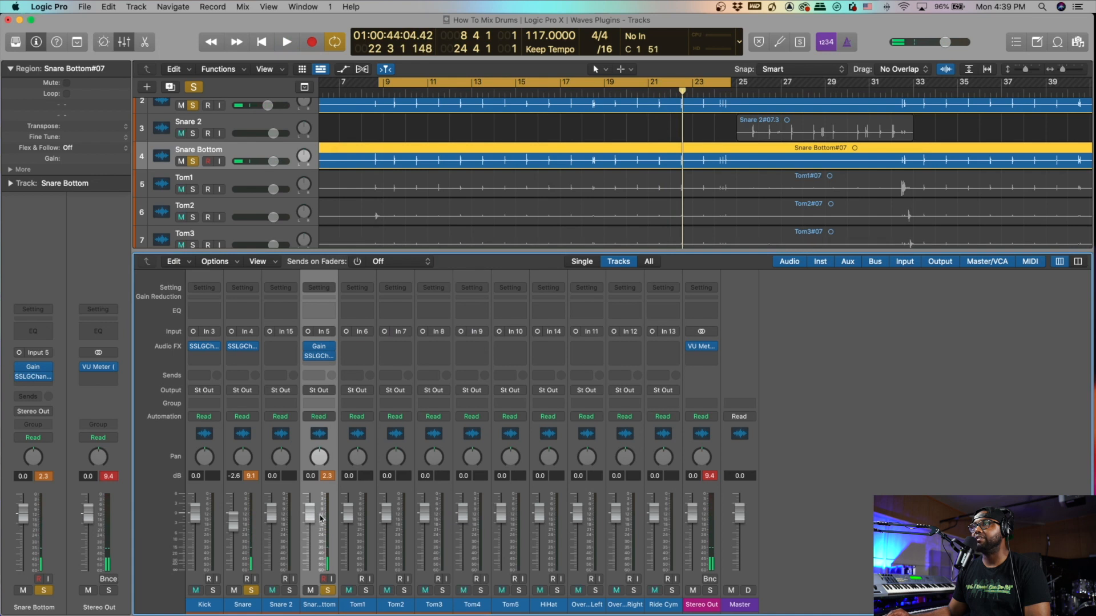
# Lower the Snare Bottom fader to about -9.8 dB while playing it together with the Snare
pyautogui.moveTo(23, 515); pyautogui.dragTo(23, 546)
pyautogui.press('space')
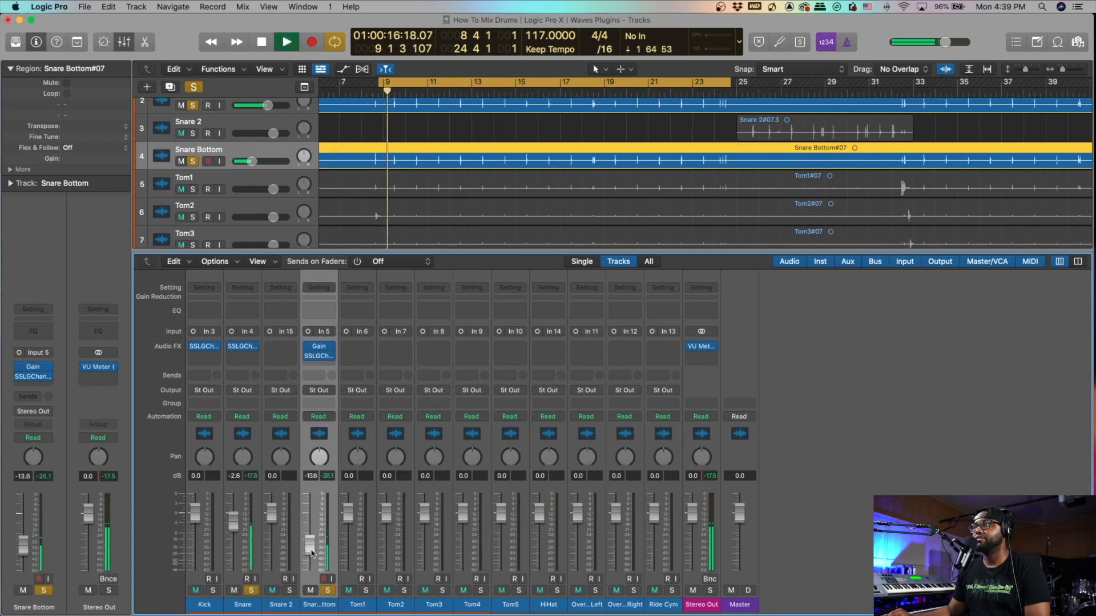
pyautogui.moveTo(310, 547); pyautogui.dragTo(311, 539)
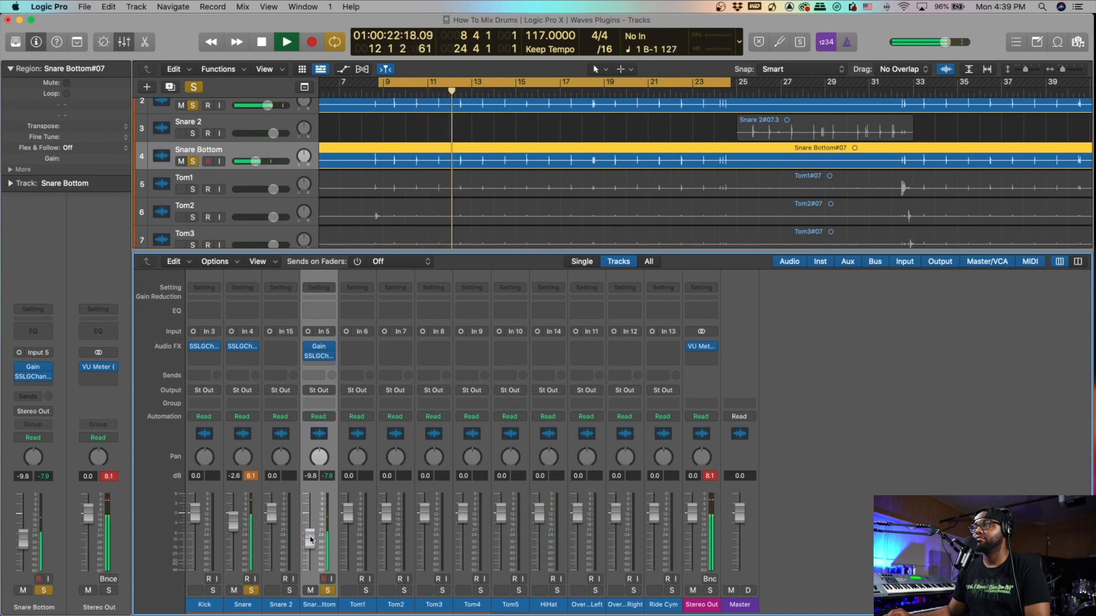
pyautogui.press('space')
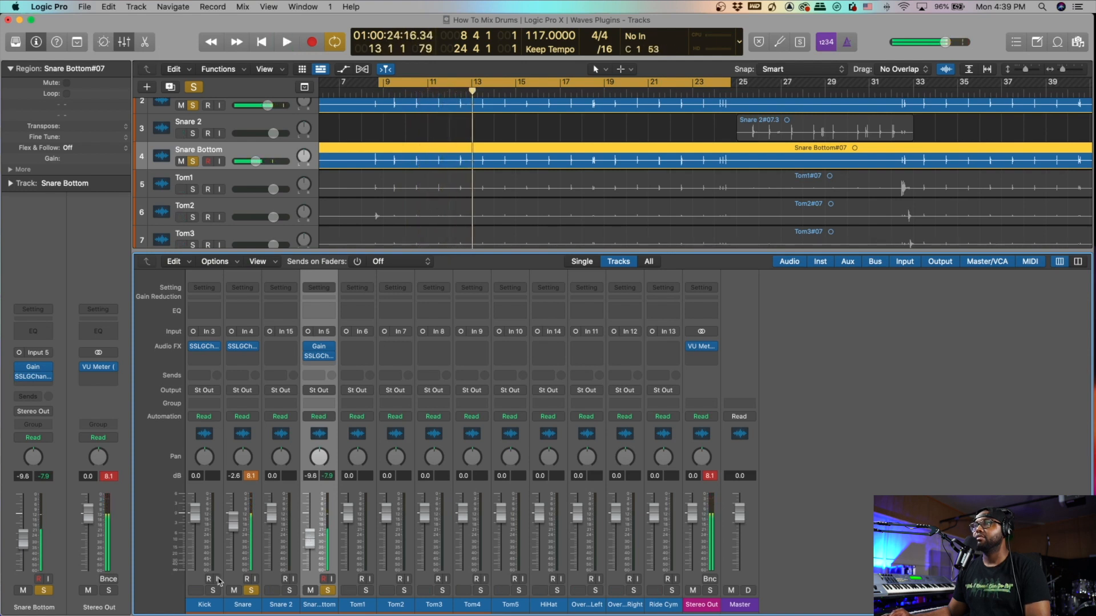
# Play the Kick in solo with both snare microphones and fine-tune the Snare Bottom fader to -8.2 dB
pyautogui.press('space')
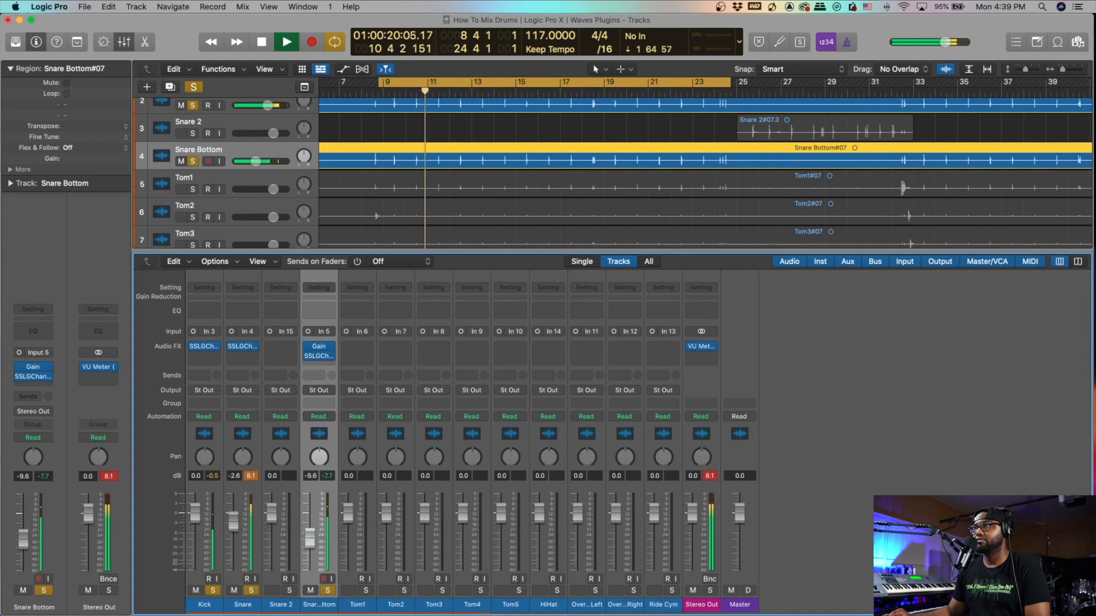
pyautogui.moveTo(312, 543); pyautogui.dragTo(312, 537)
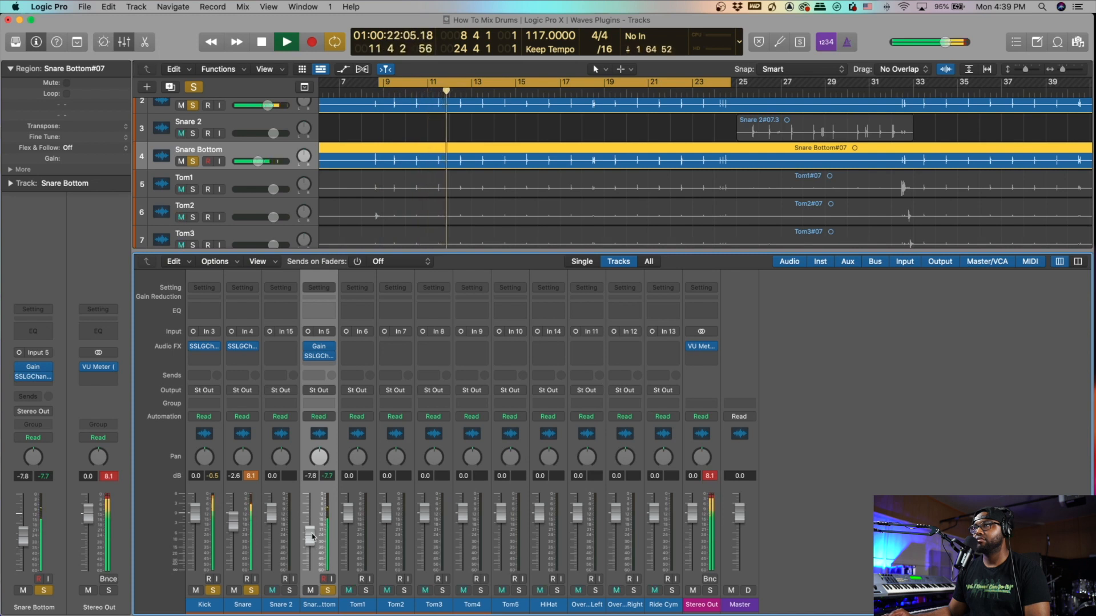
pyautogui.moveTo(309, 538); pyautogui.dragTo(310, 541)
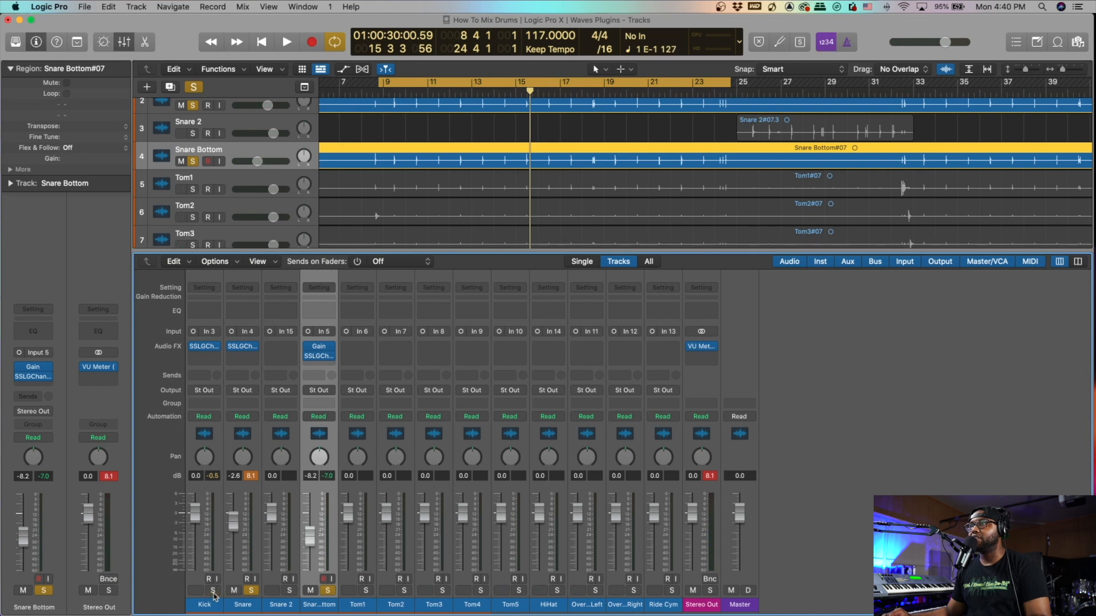
# Clear the Snare and Snare Bottom solos and copy the Snare's SSLGChannel to the Snare 2 channel
pyautogui.click(251, 591)
pyautogui.click(326, 592)
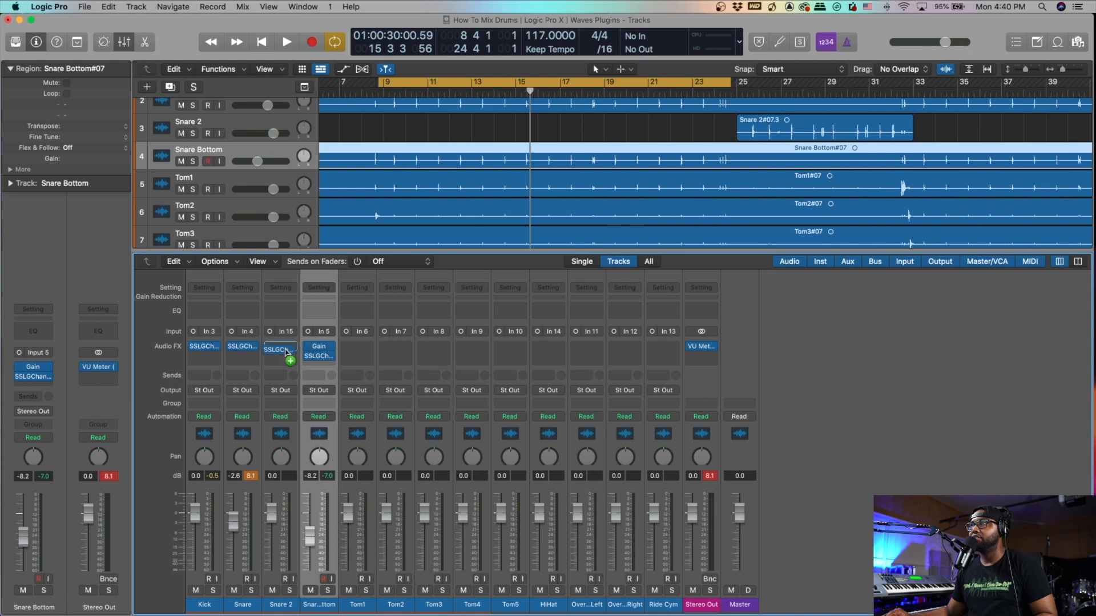
# Set the cycle range to bars 26 to 31 over the Snare 2 region and play it with Snare 2 and Snare Bottom soloed
pyautogui.hscroll(10, 522, 176)
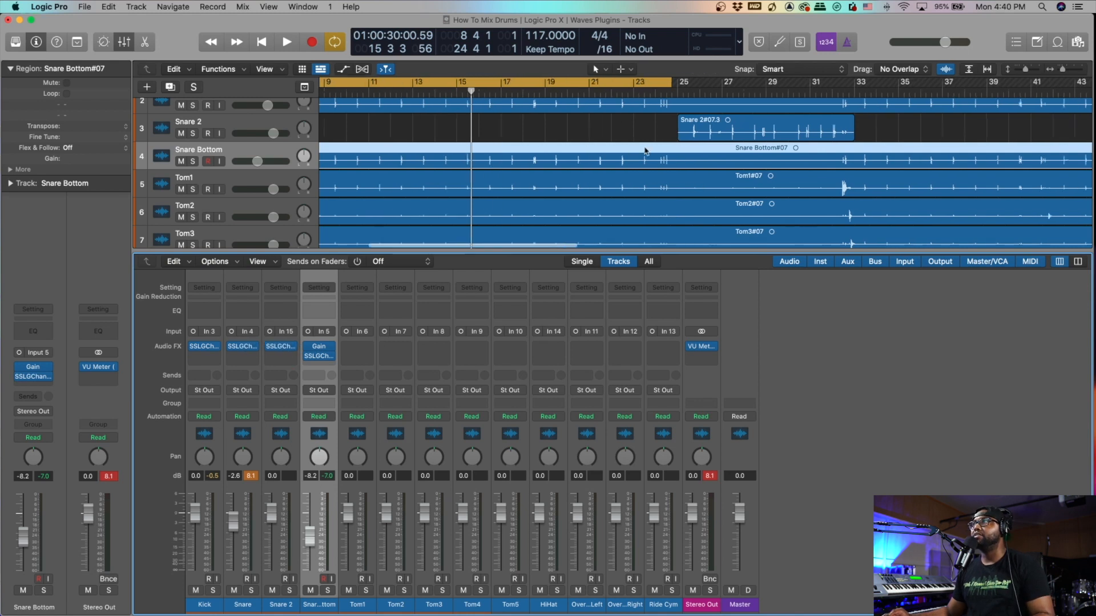
pyautogui.press('c')
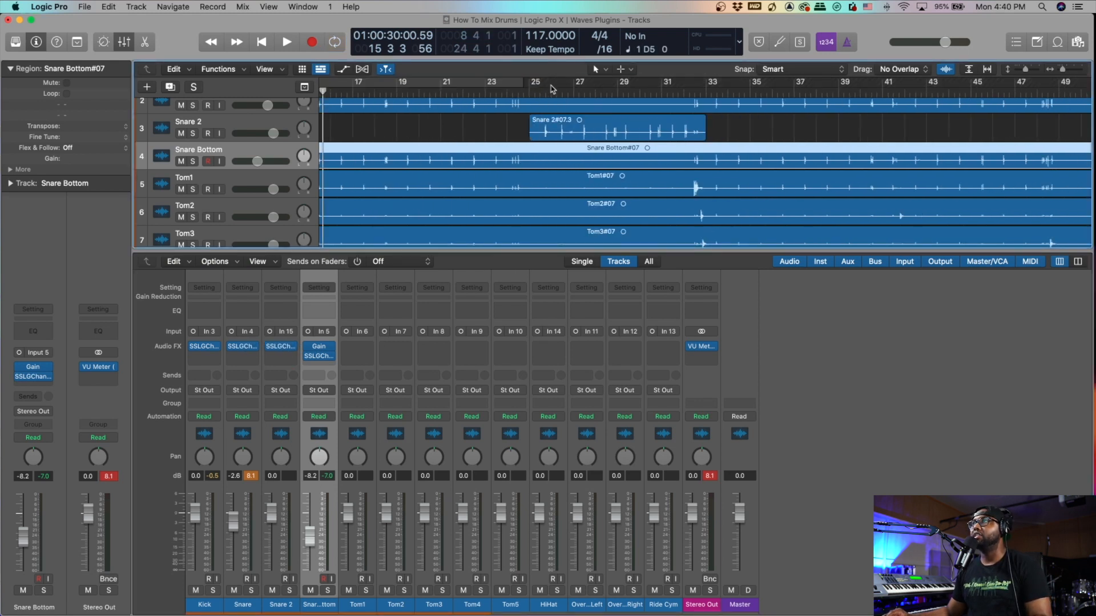
pyautogui.moveTo(542, 87); pyautogui.dragTo(662, 86)
pyautogui.press('space')
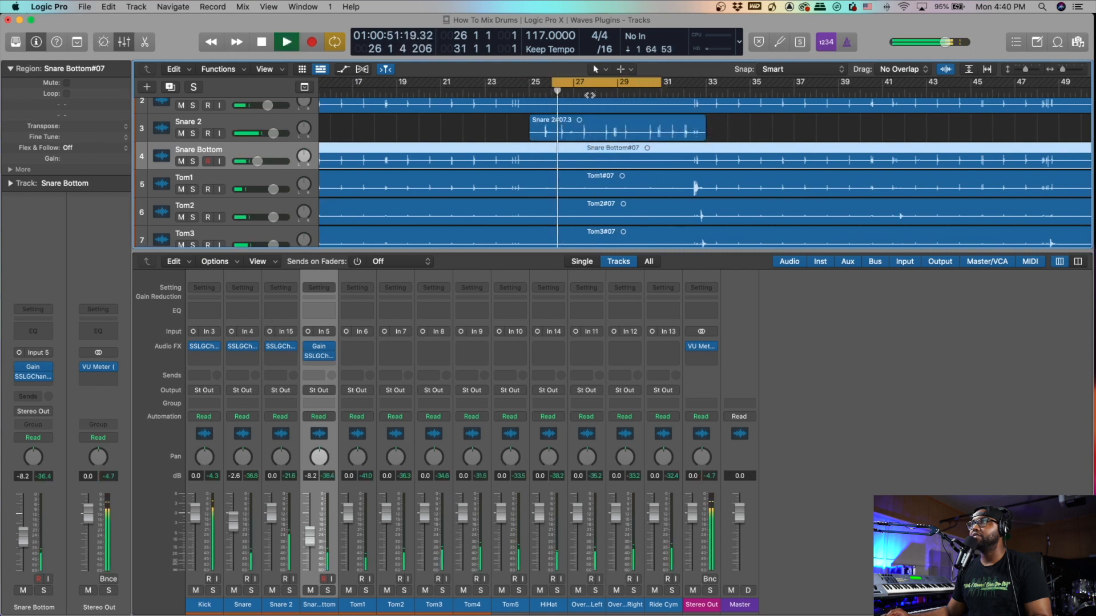
pyautogui.click(327, 590)
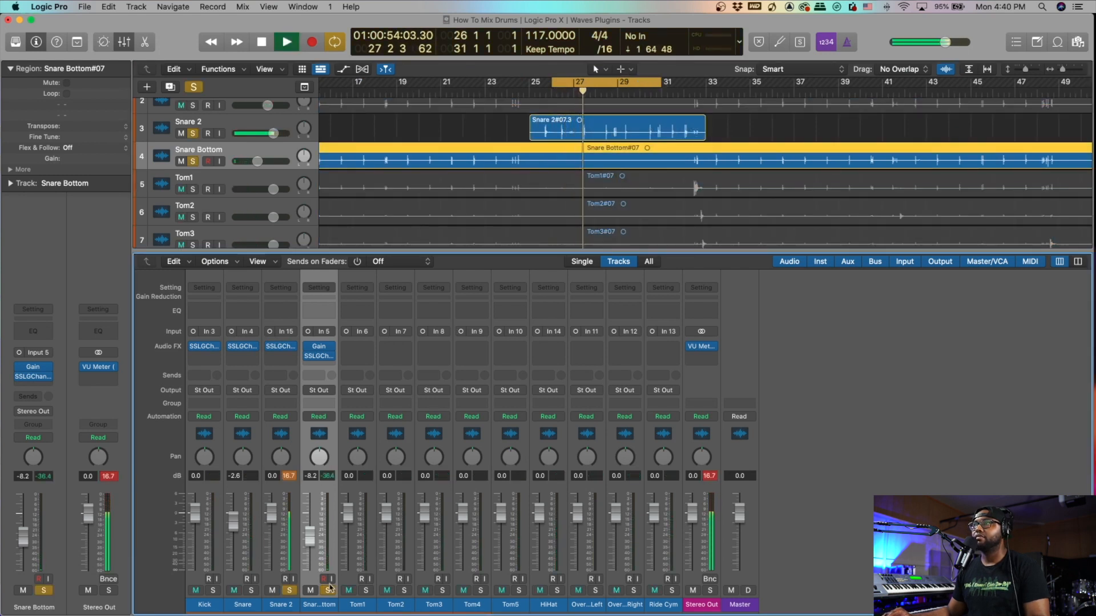
# Adjust the LF gain in Snare 2's SSLGChannel during playback and close the plug-in window
pyautogui.click(281, 347)
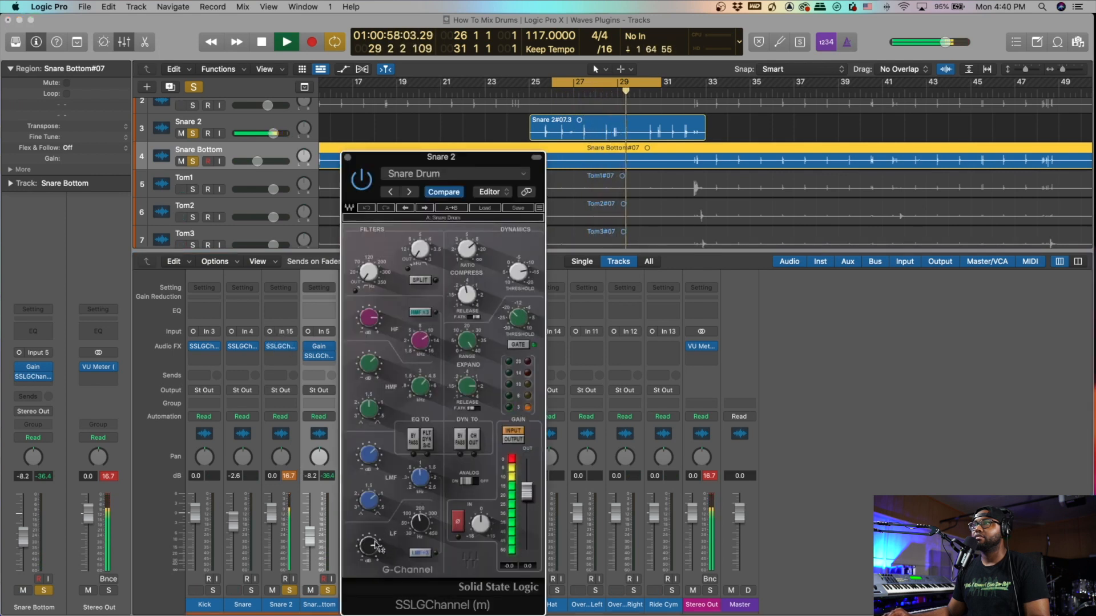
pyautogui.moveTo(375, 547)
pyautogui.moveTo(373, 543); pyautogui.dragTo(372, 541)
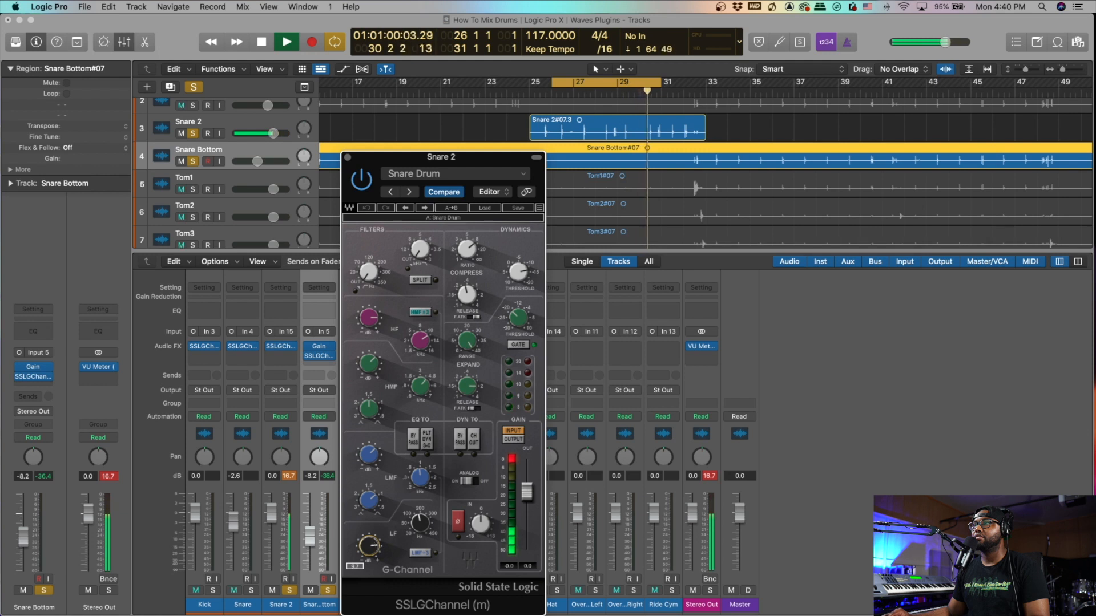
pyautogui.moveTo(522, 321)
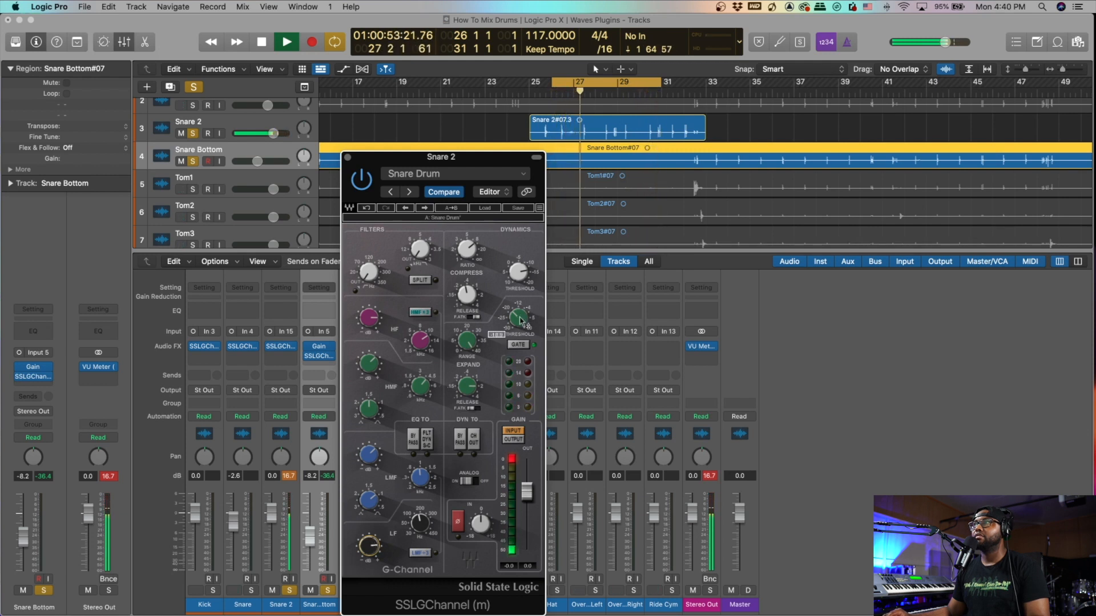
pyautogui.press('space')
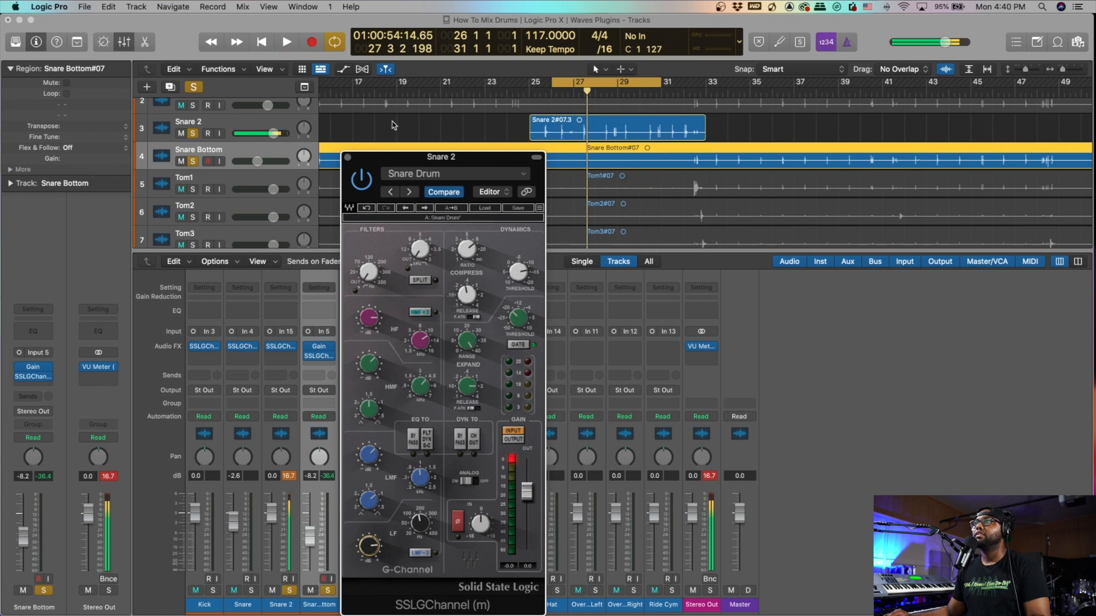
pyautogui.click(348, 157)
# Add the Kick to the solo and set the Snare 2 fader to -3.7 dB and the Kick fader to 1.8 dB during playback
pyautogui.click(213, 591)
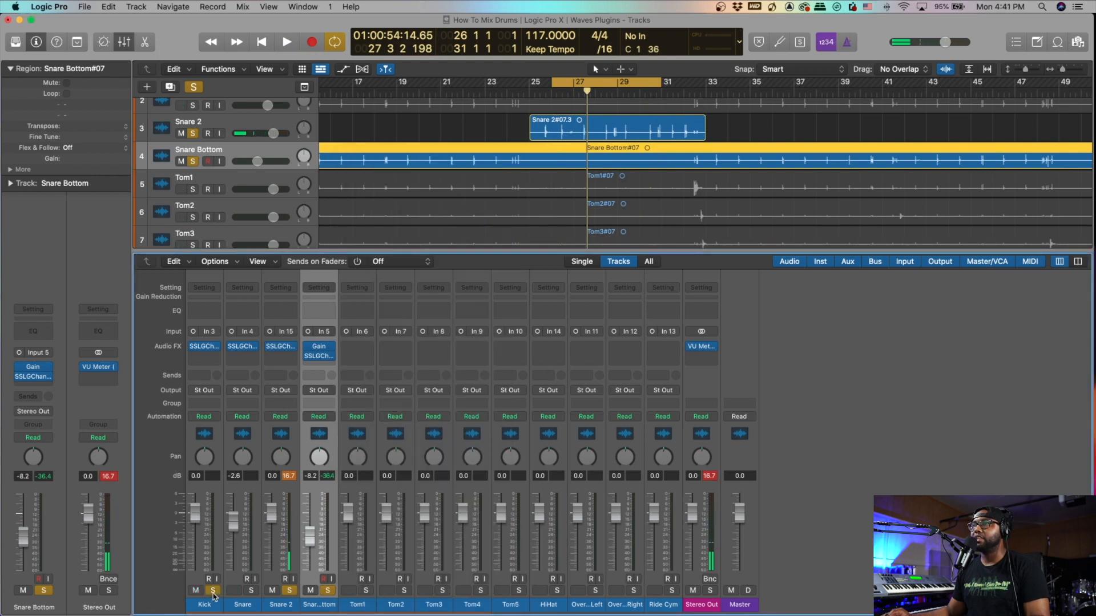
pyautogui.press('space')
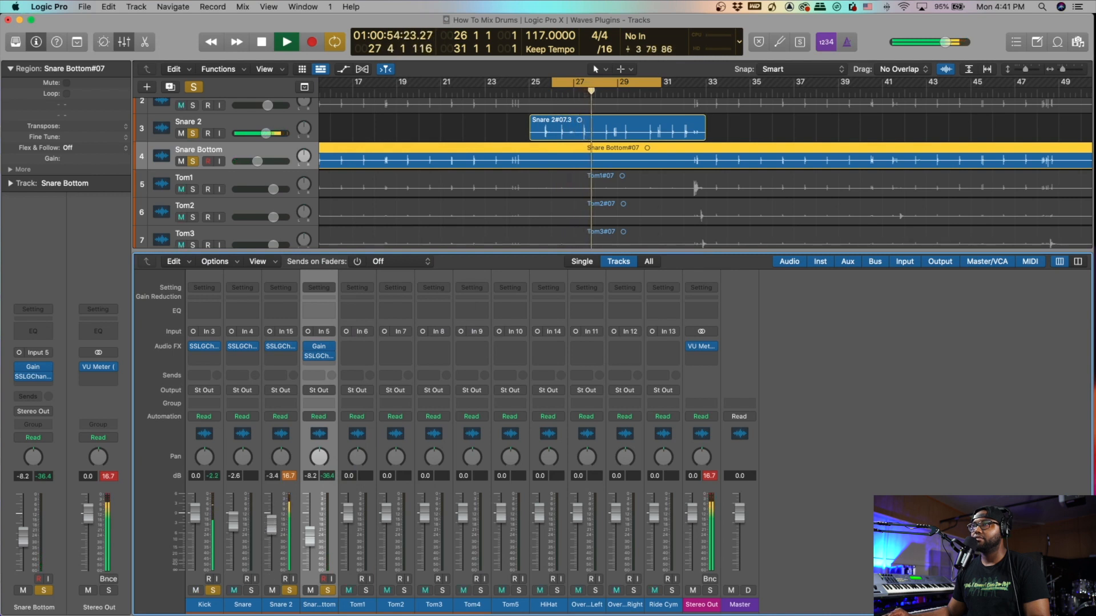
pyautogui.moveTo(271, 513); pyautogui.dragTo(271, 524)
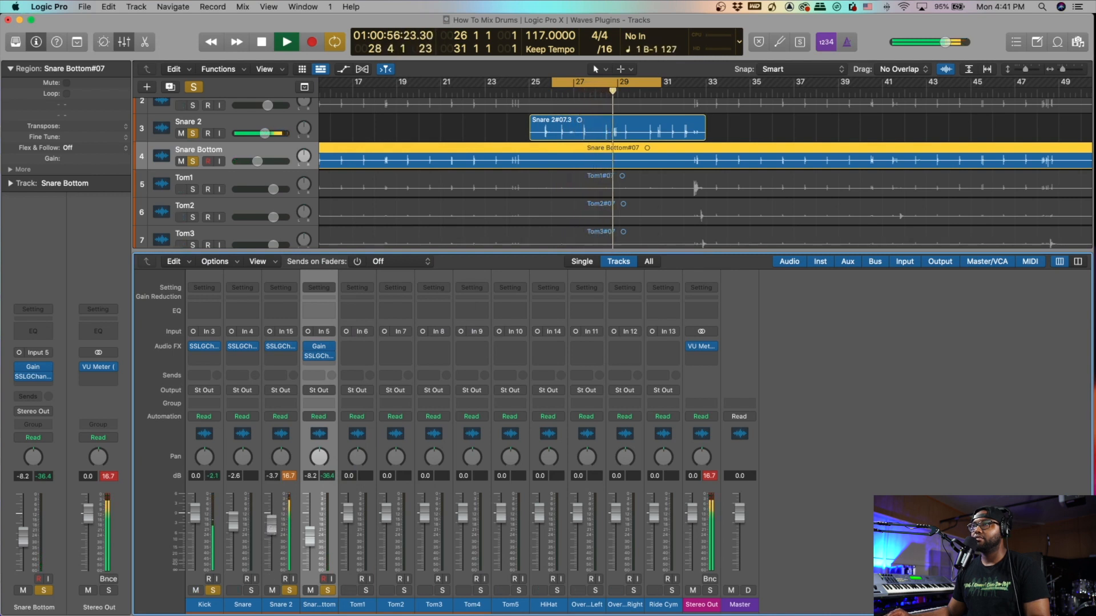
pyautogui.moveTo(203, 516); pyautogui.dragTo(204, 508)
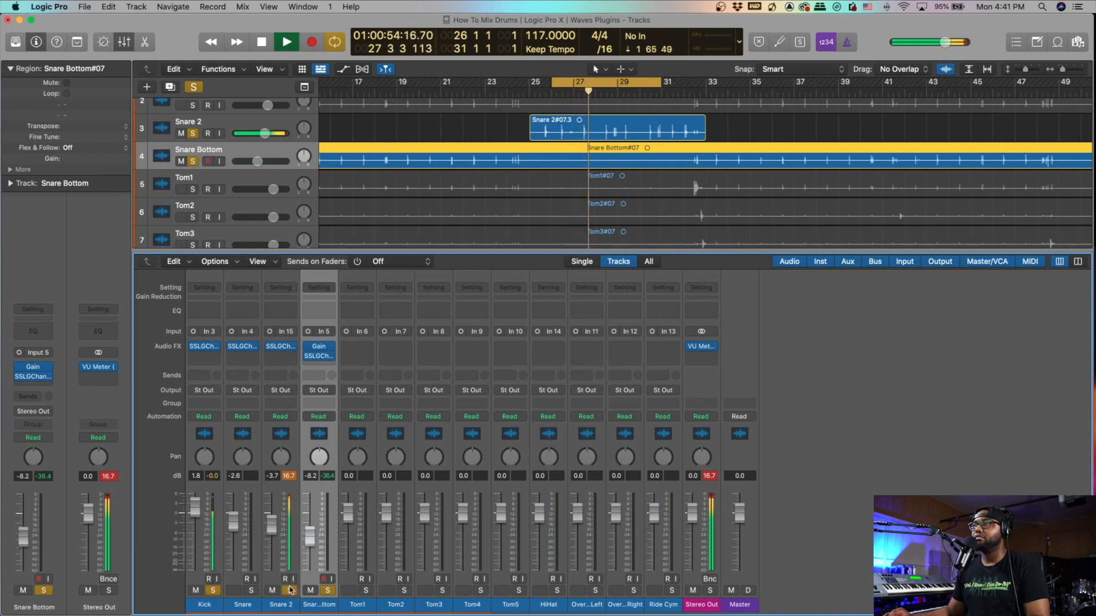
pyautogui.press('space')
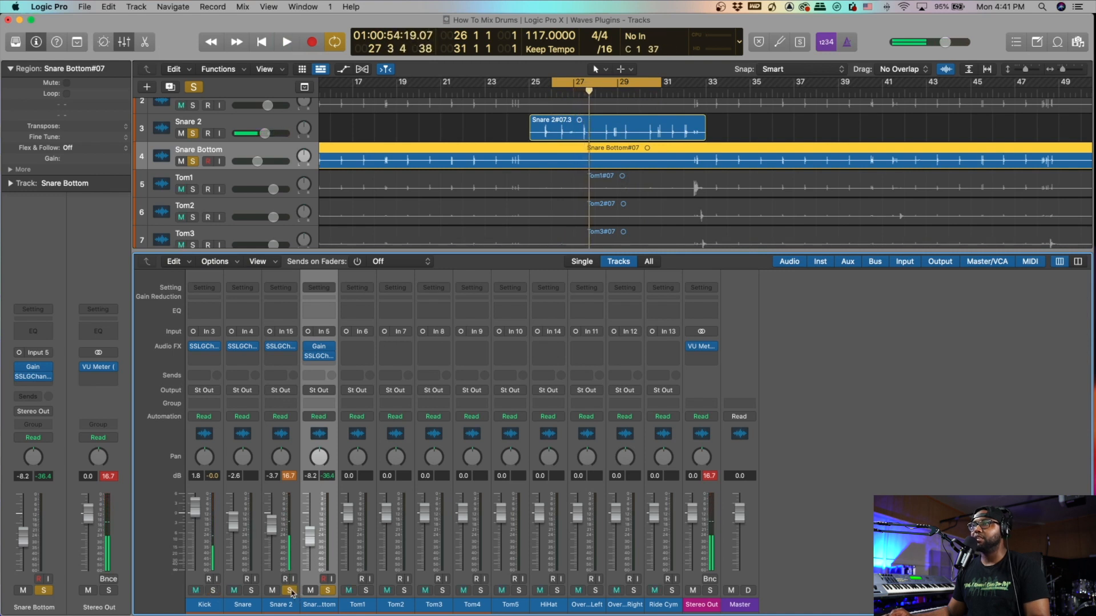
# Clear the active solos and pan Tom1 to Tom5 to -64, -28, +16, +34 and +63
pyautogui.click(288, 591)
pyautogui.click(327, 591)
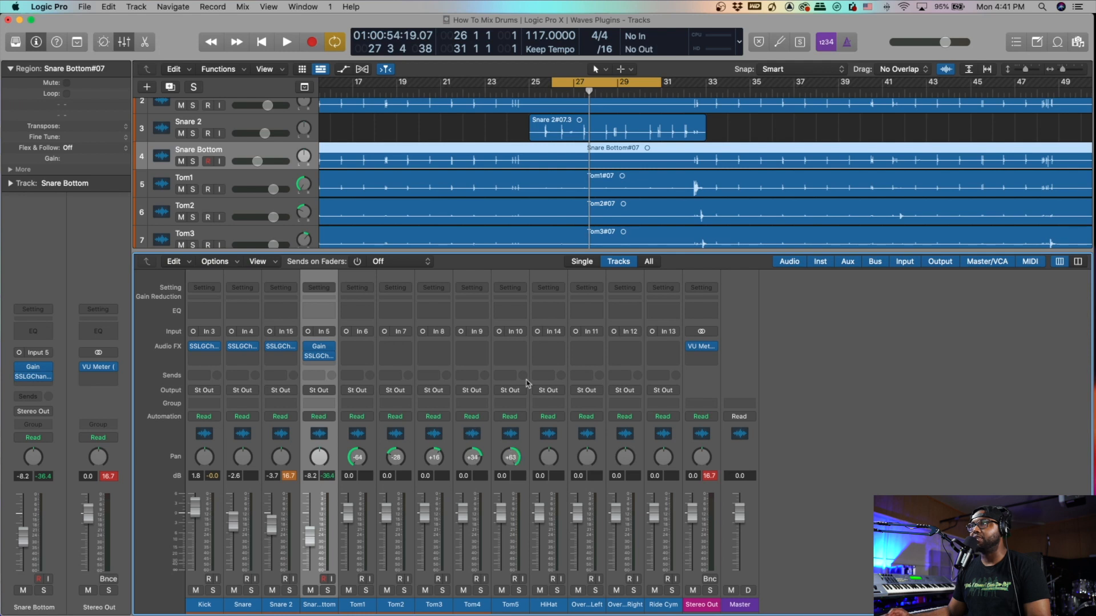
# Pan HiHat and the left overhead to -64, the right overhead and Ride Cym to +63, and audition Tom1 in solo
pyautogui.moveTo(555, 459); pyautogui.dragTo(556, 491)
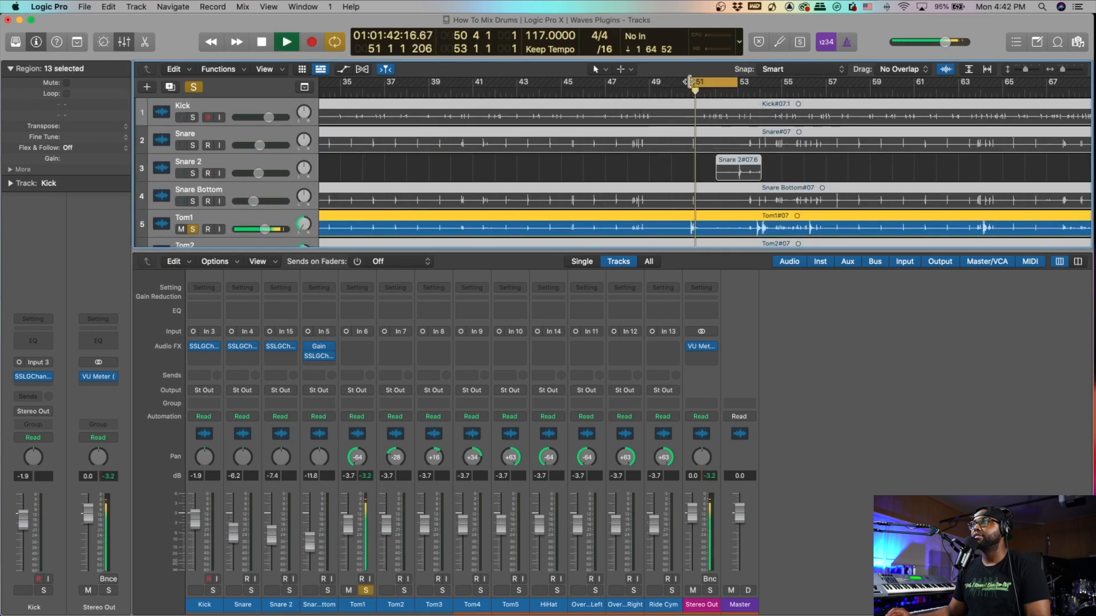
pyautogui.press('space')
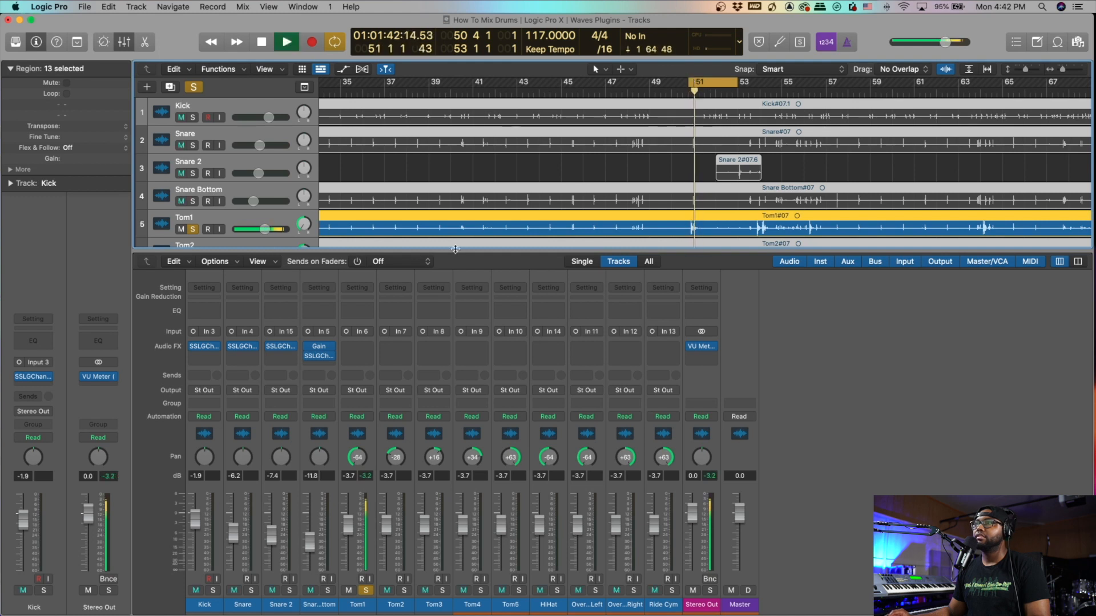
# Stop playback, copy Snare 2's SSLGChannel to Tom1 and load the Rack Tom preset in the copy
pyautogui.press('space')
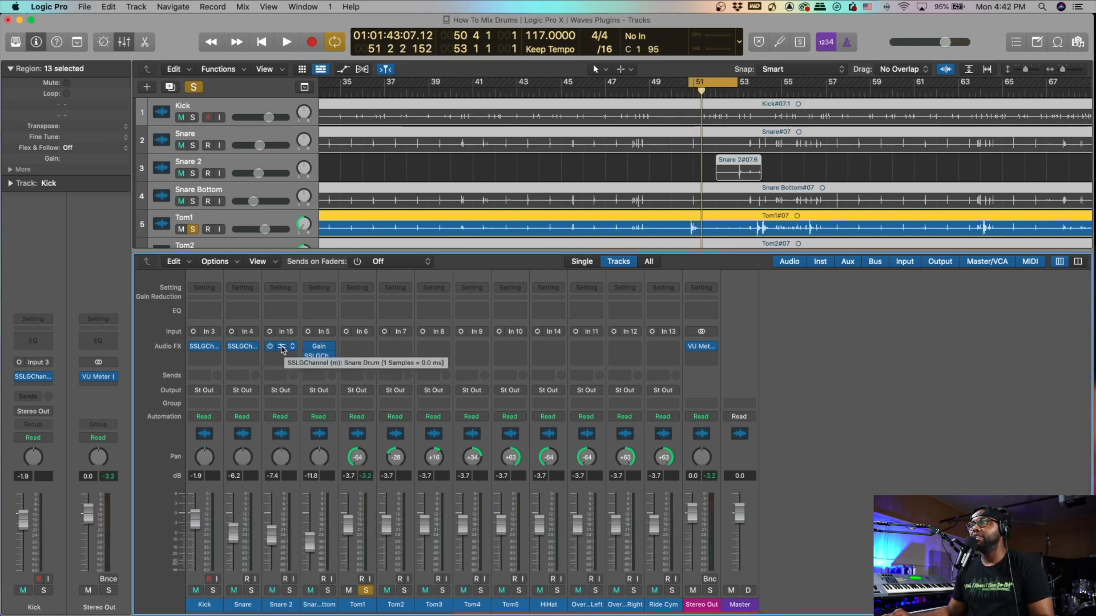
pyautogui.moveTo(283, 349); pyautogui.dragTo(358, 347)
pyautogui.click(357, 346)
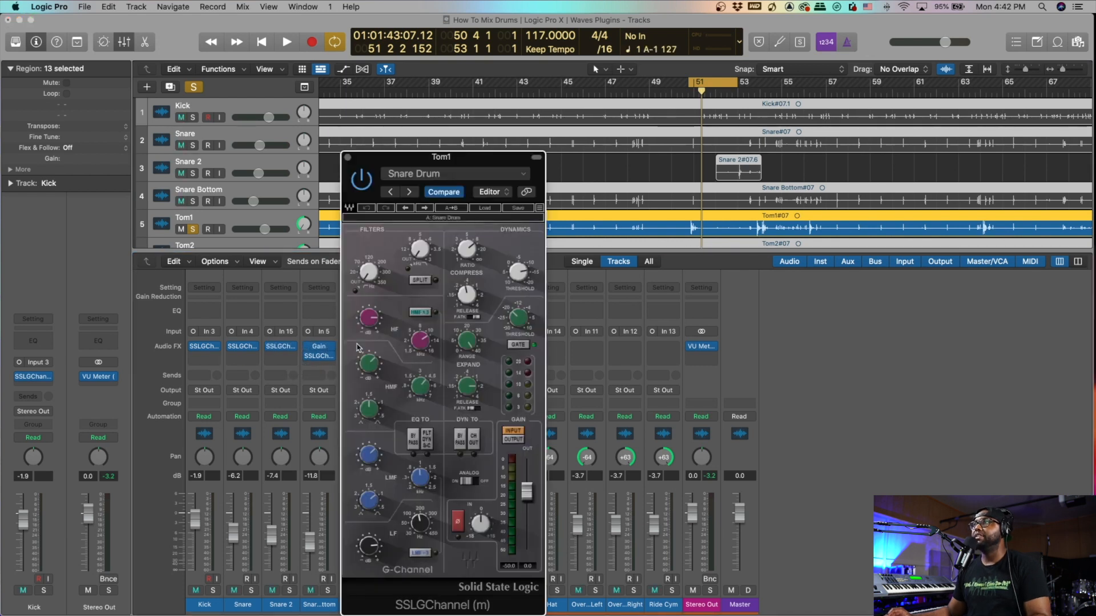
pyautogui.moveTo(441, 157); pyautogui.dragTo(423, 89)
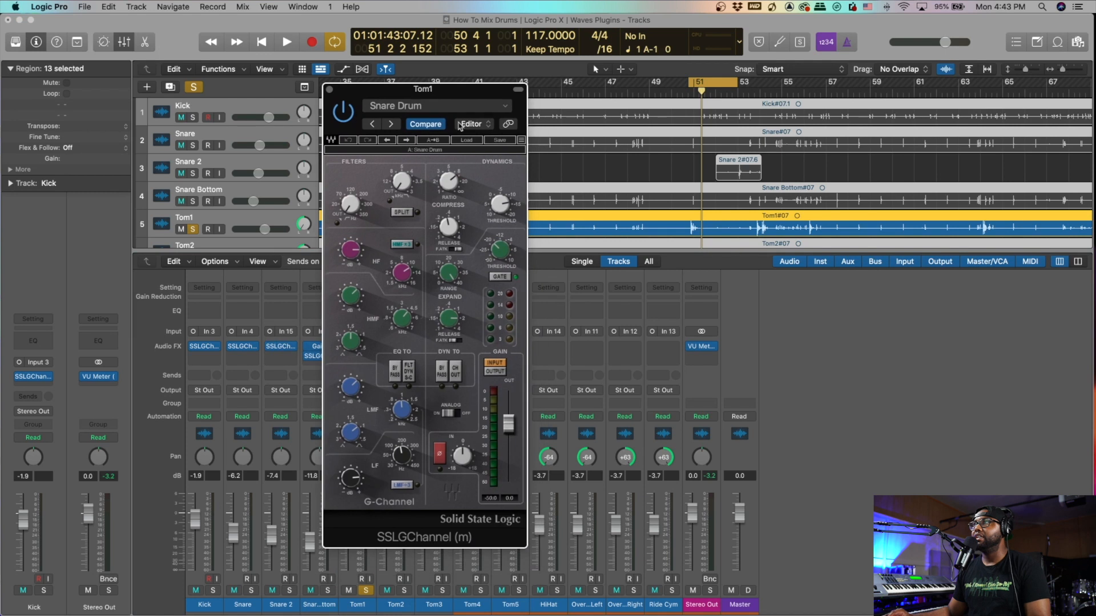
pyautogui.click(474, 141)
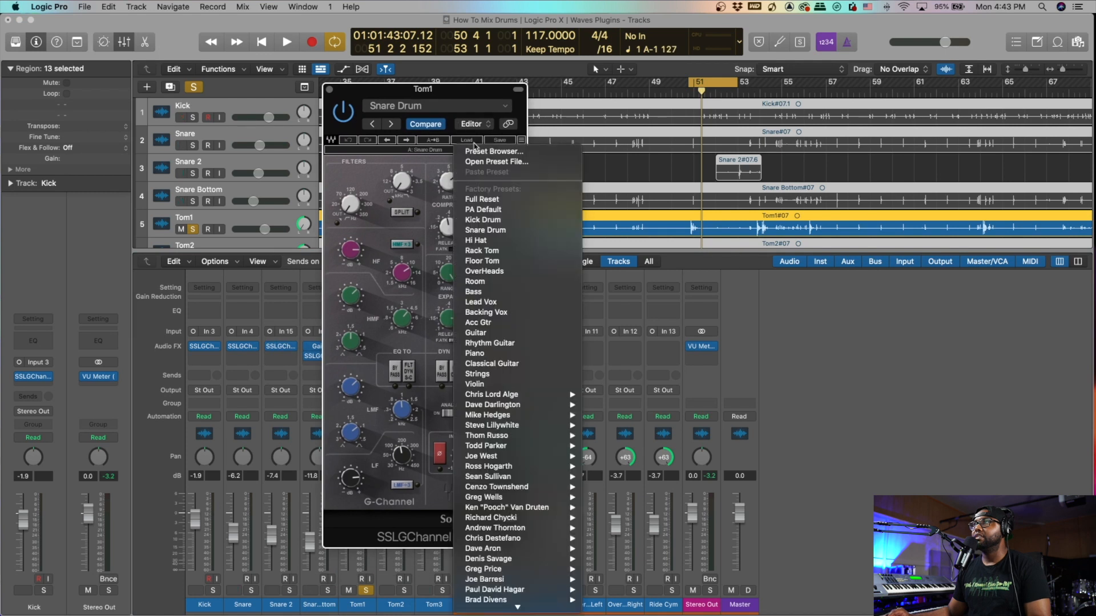
pyautogui.click(521, 257)
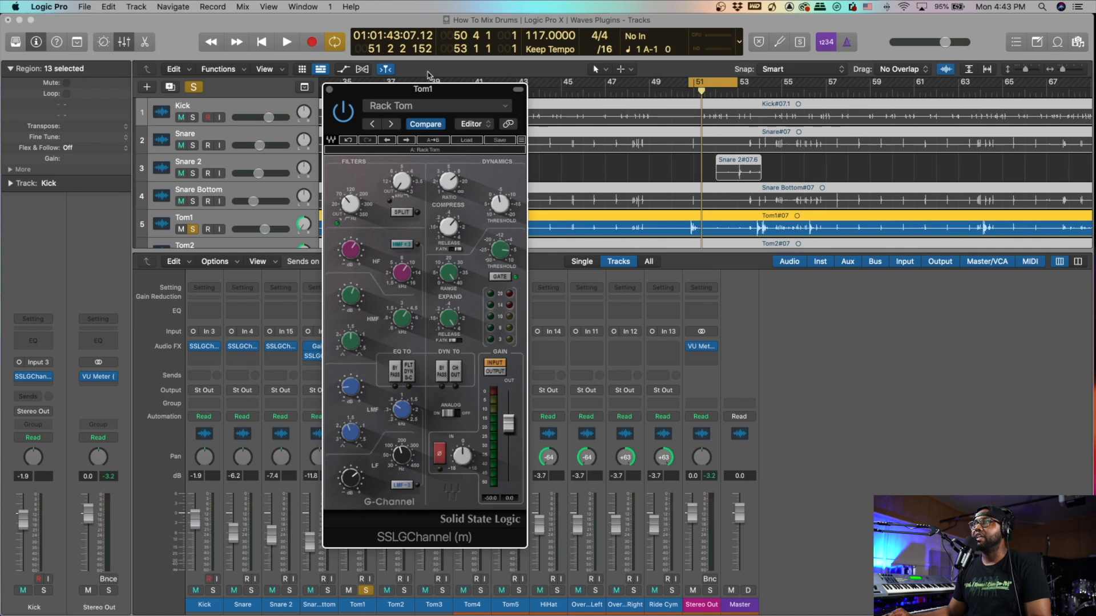
# Audition the soloed Tom1 and adjust the compressor threshold in its SSLGChannel
pyautogui.press('space')
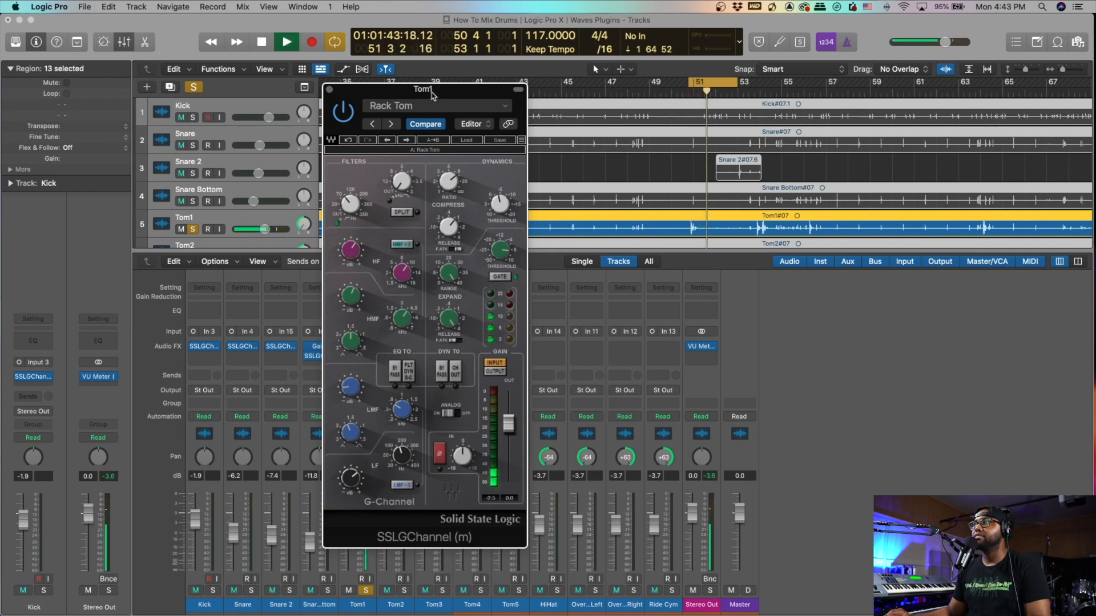
pyautogui.press('space')
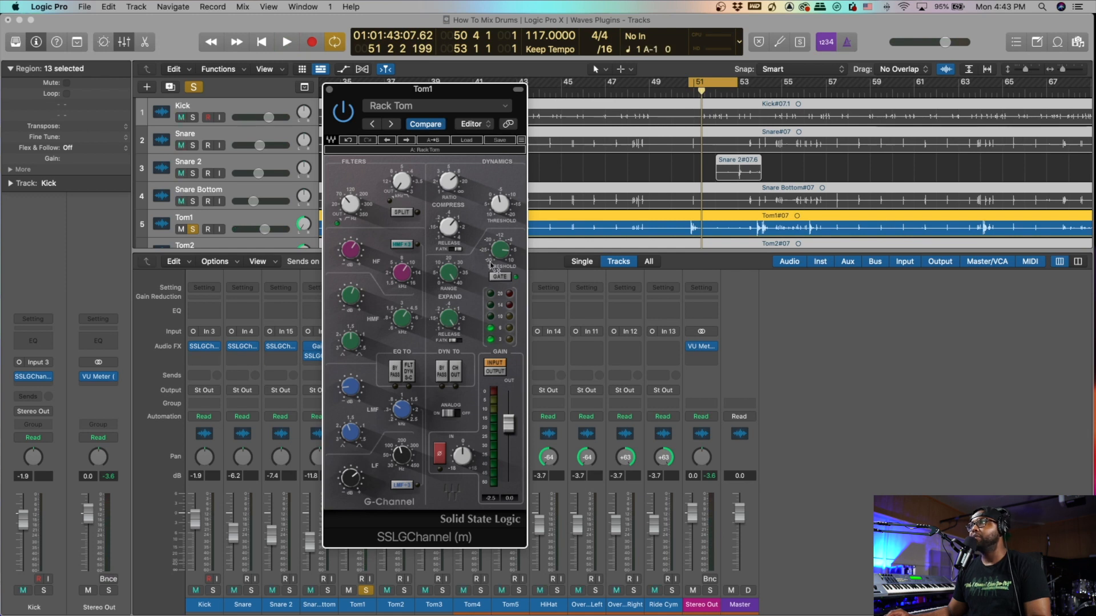
pyautogui.moveTo(500, 203); pyautogui.dragTo(499, 202)
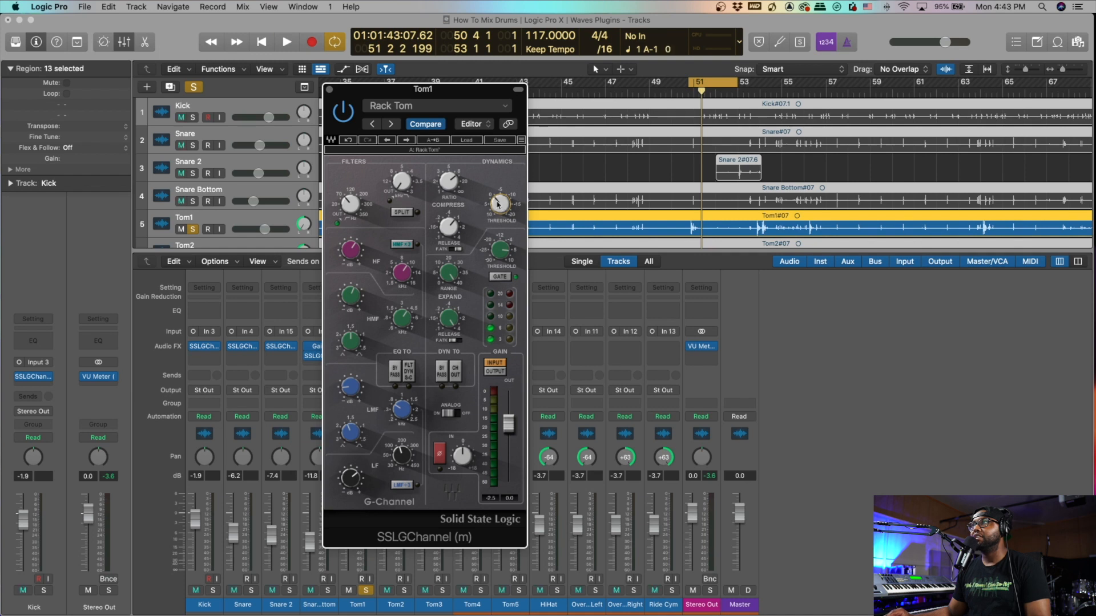
pyautogui.press('space')
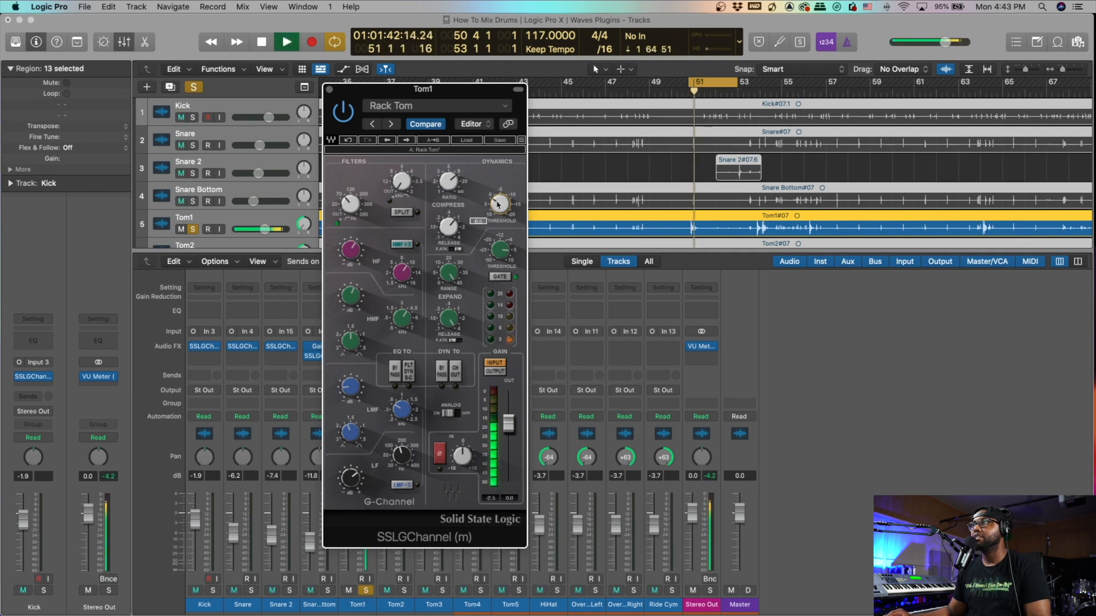
pyautogui.press('space')
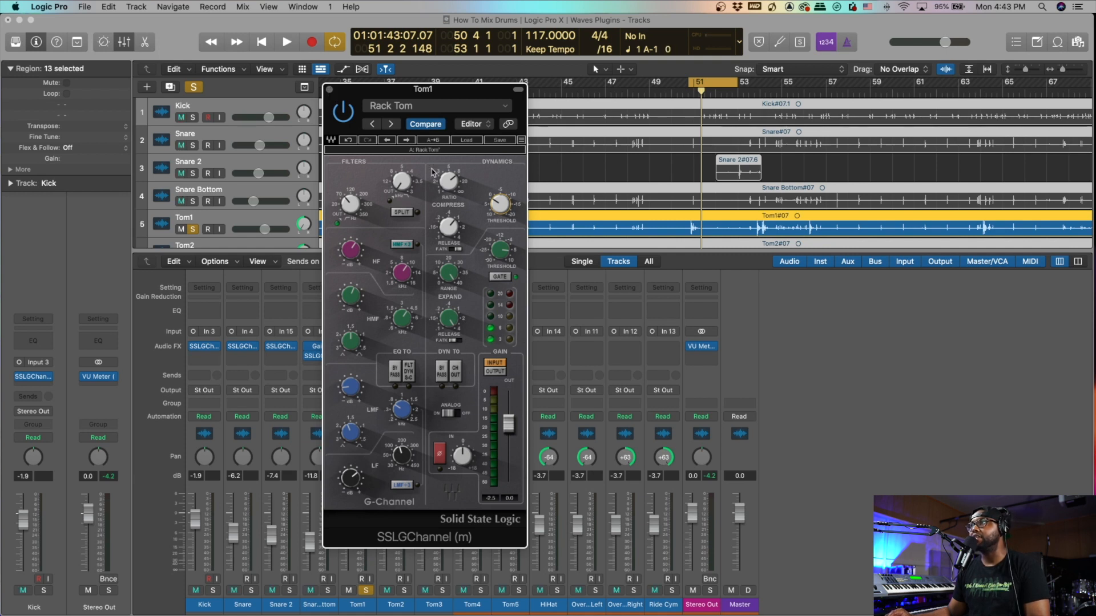
# Adjust the expander release in Tom1's SSLGChannel, check it in playback and close the plug-in window
pyautogui.press('space')
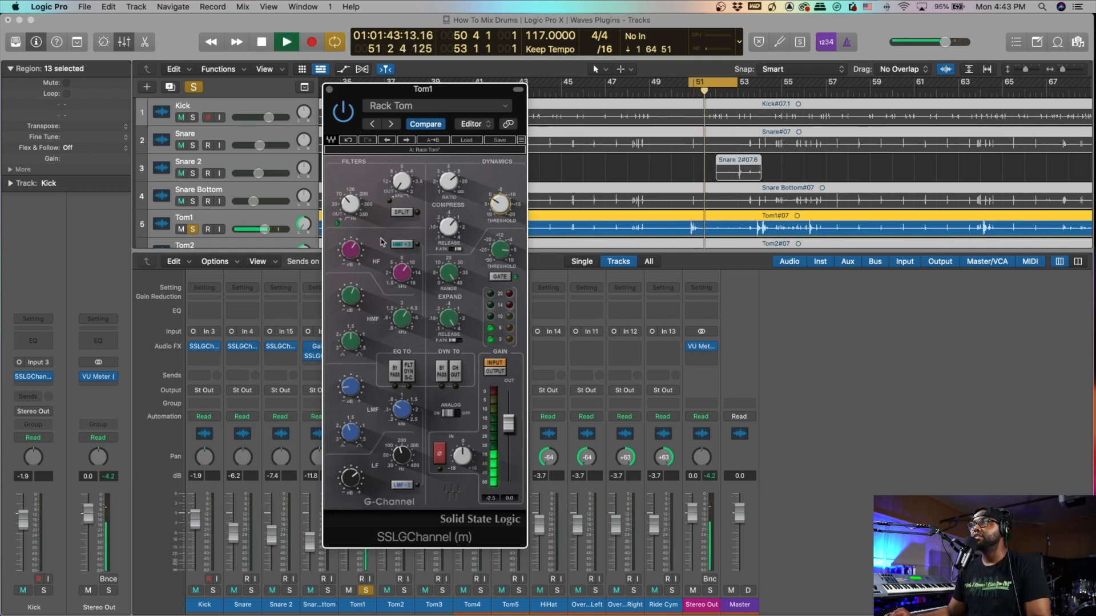
pyautogui.moveTo(352, 250)
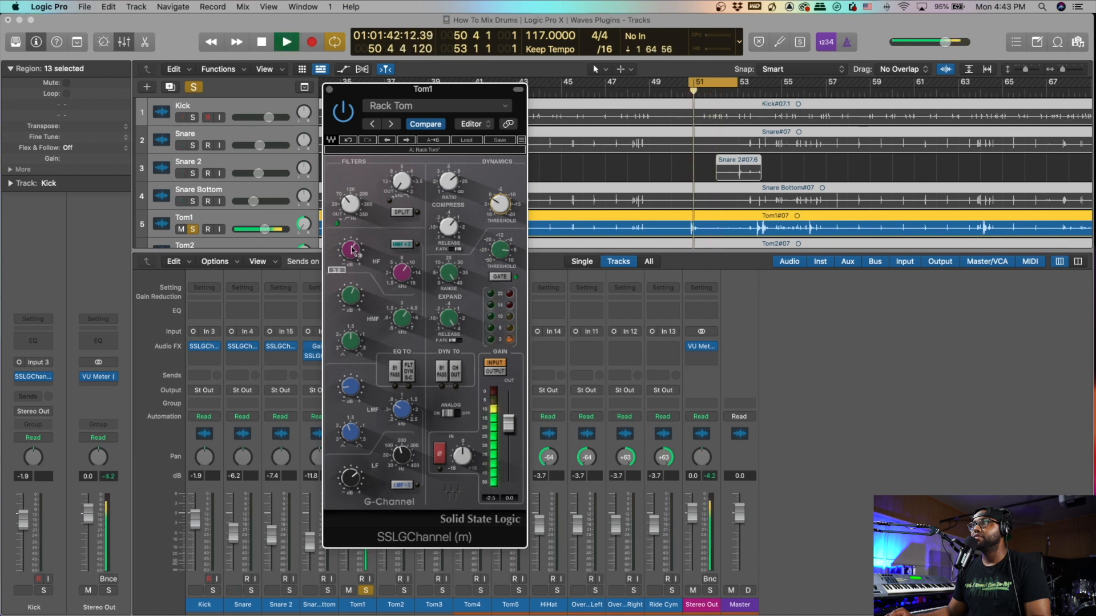
pyautogui.press('space')
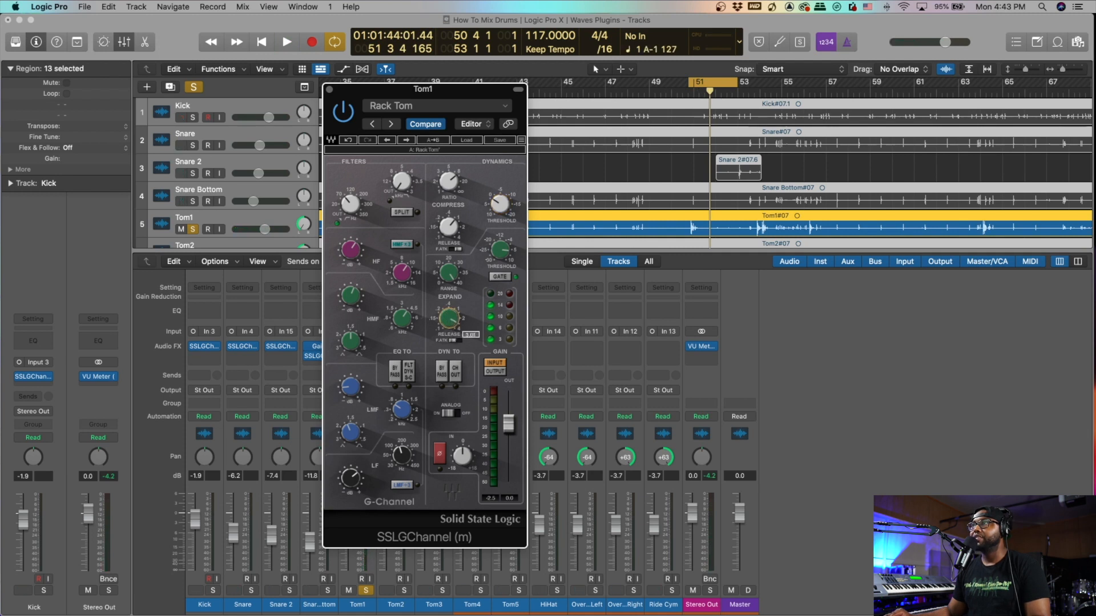
pyautogui.moveTo(450, 319); pyautogui.dragTo(450, 324)
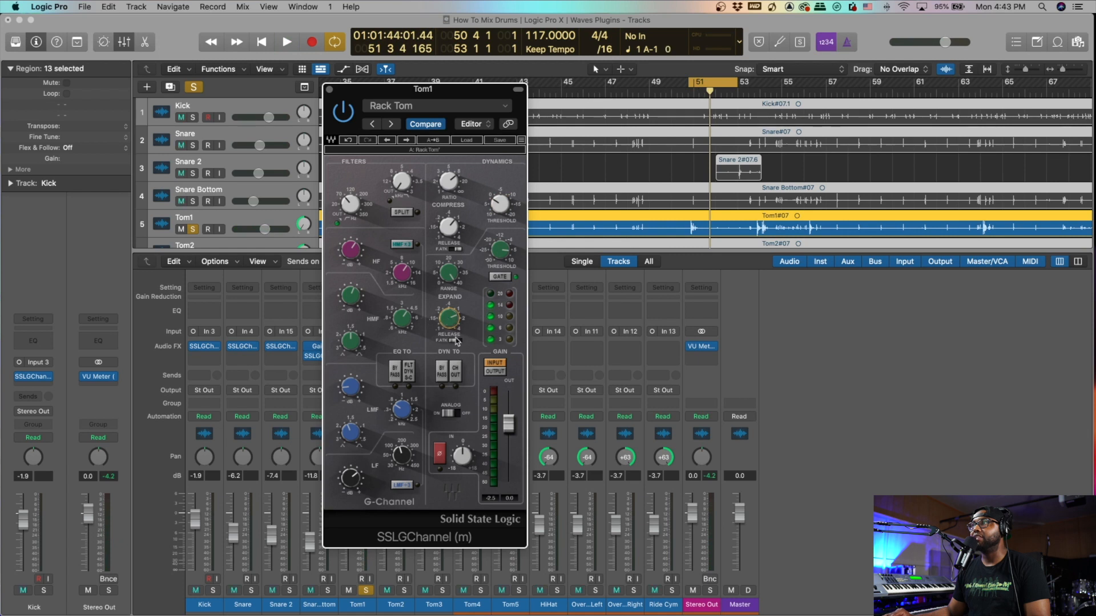
pyautogui.moveTo(446, 317)
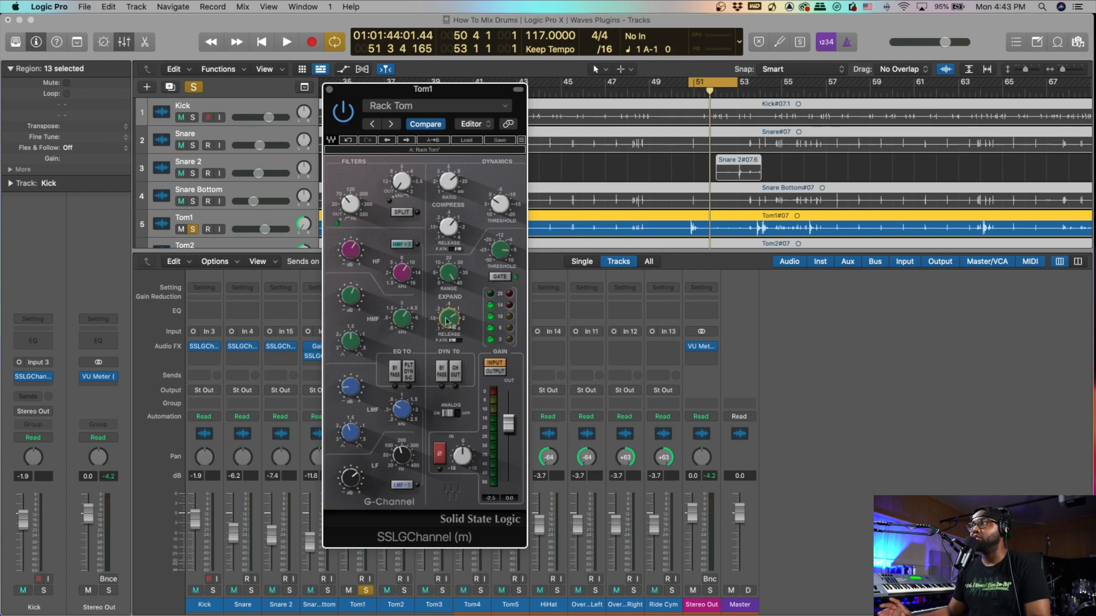
pyautogui.scroll(-1, 446, 318)
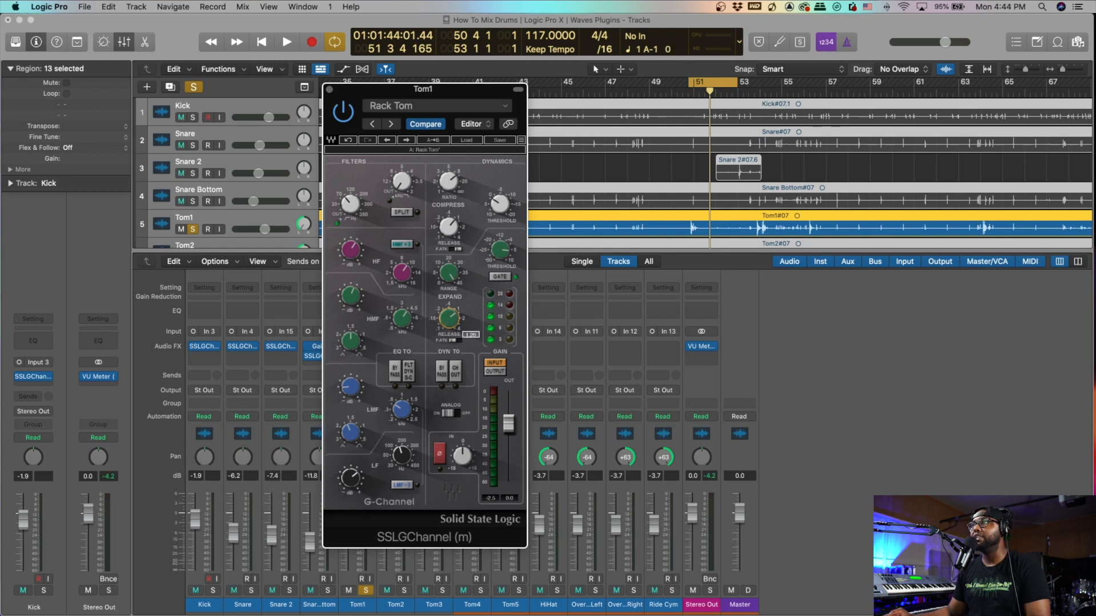
pyautogui.scroll(1, 447, 320)
pyautogui.press('space')
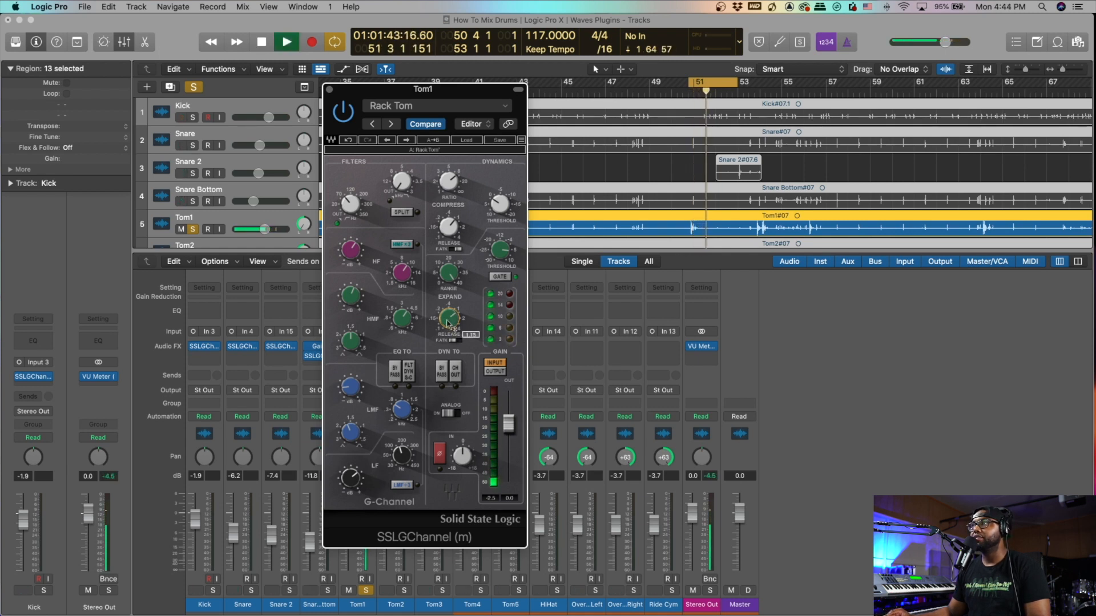
pyautogui.press('space')
pyautogui.click(330, 89)
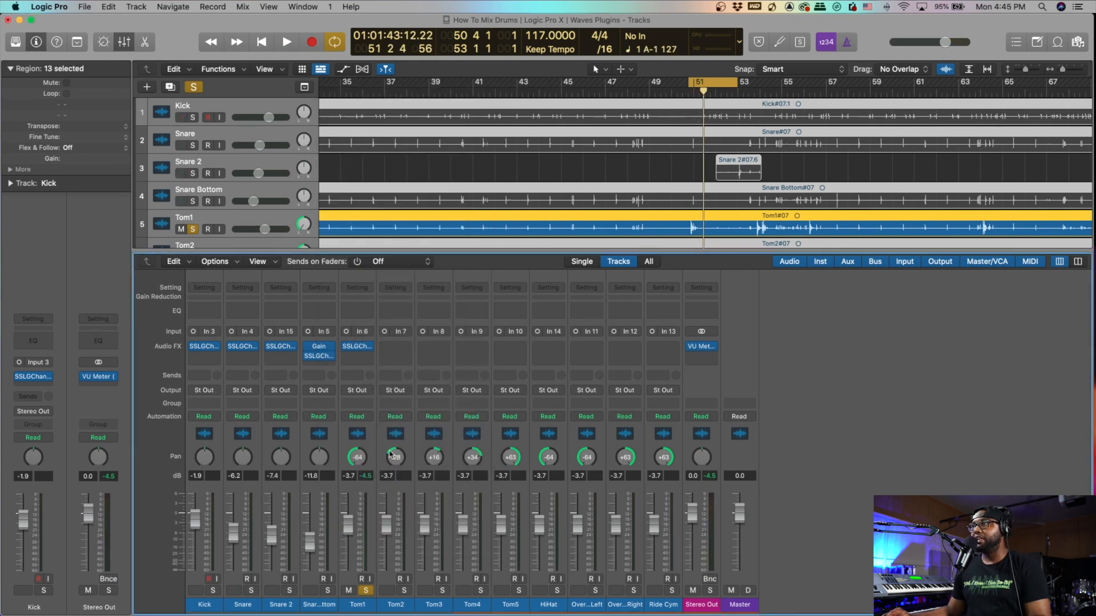
# Switch the solo from Tom1 to Tom2, copy Tom1's SSLGChannel to Tom2 and start playback
pyautogui.click(404, 590)
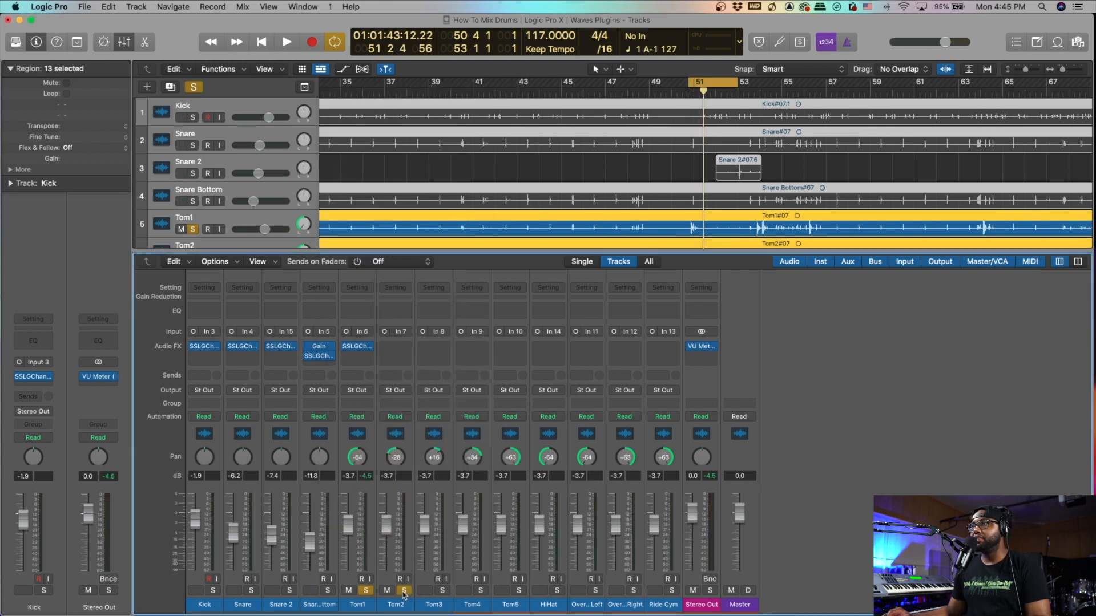
pyautogui.click(366, 591)
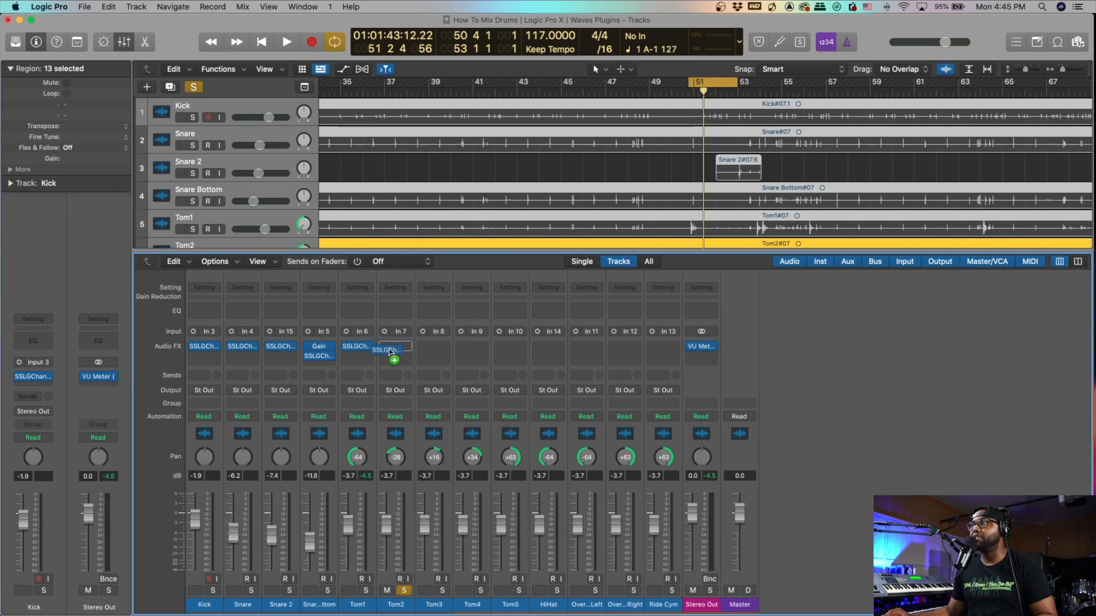
pyautogui.moveTo(393, 353); pyautogui.dragTo(394, 352)
pyautogui.scroll(-3, 608, 186)
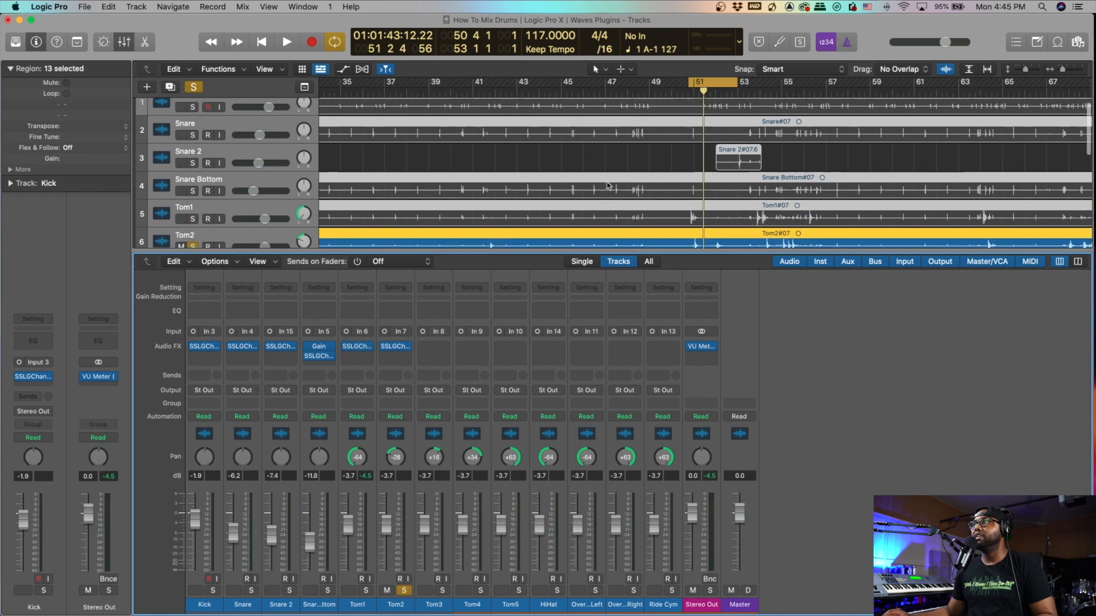
pyautogui.press('space')
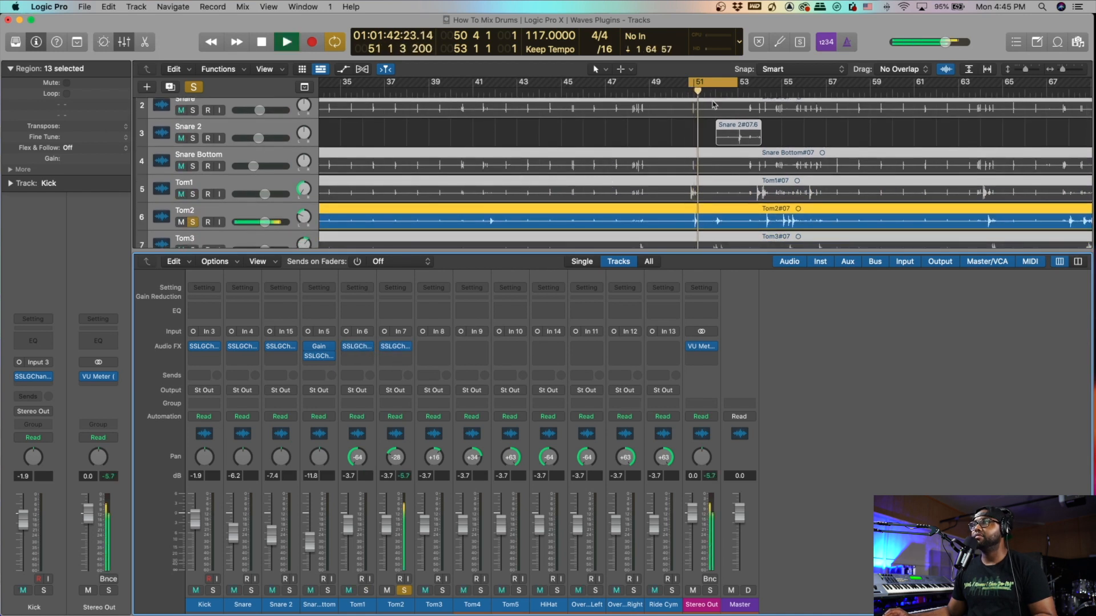
# Adjust the expander release in Tom2's SSLGChannel while auditioning the track, and close the plug-in window
pyautogui.click(397, 348)
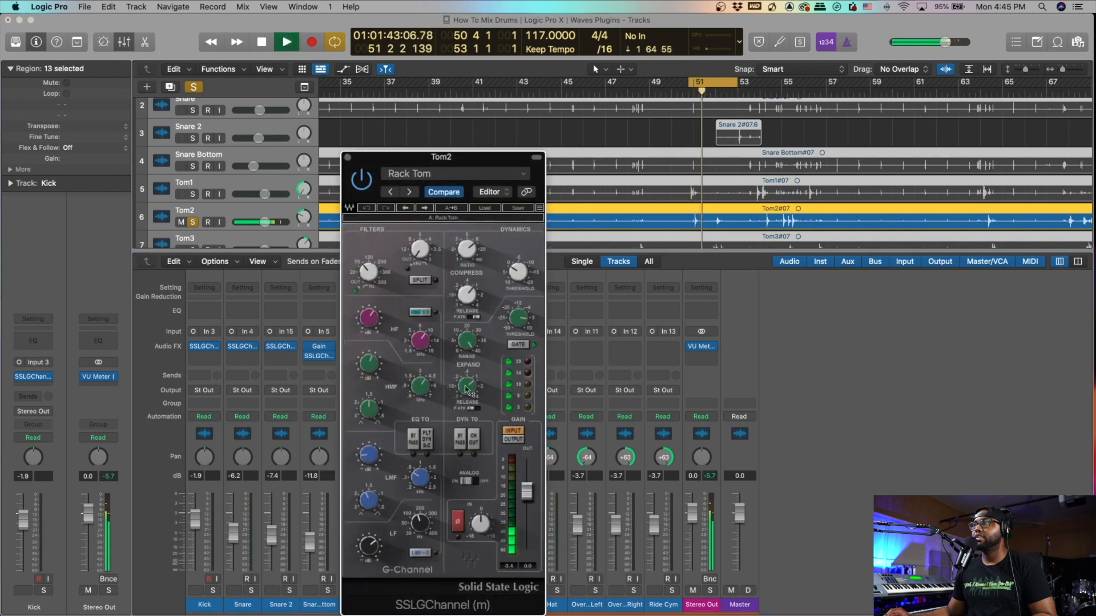
pyautogui.press('space')
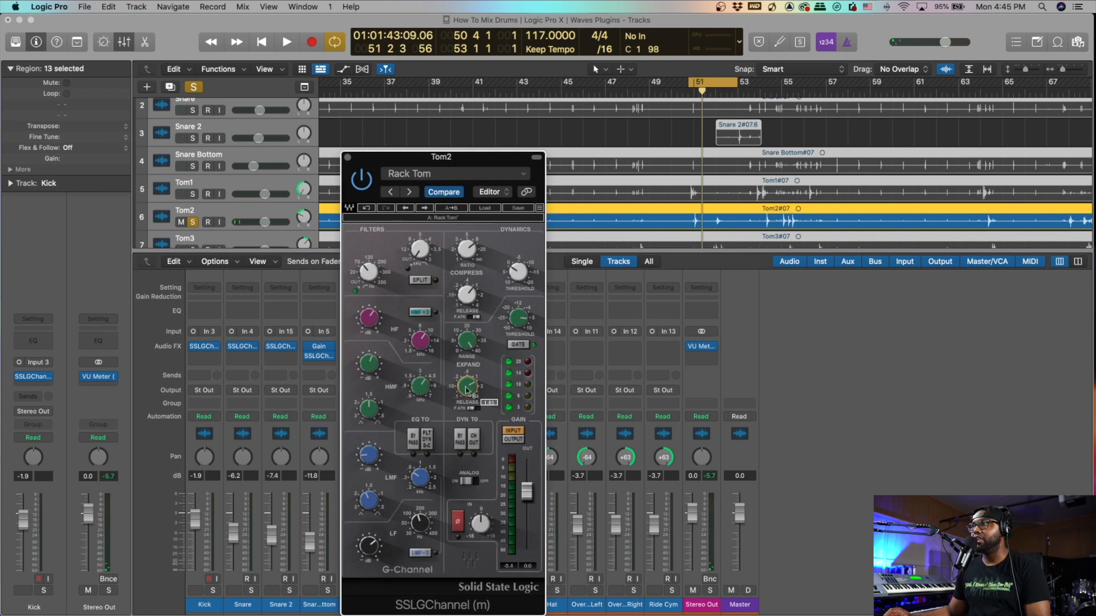
pyautogui.press('space')
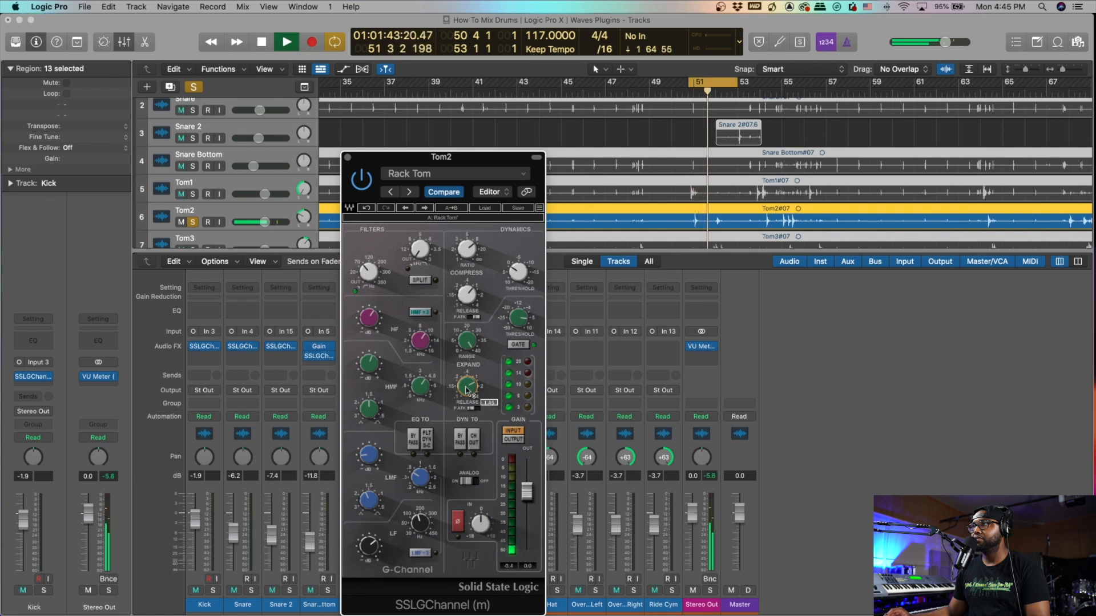
pyautogui.press('space')
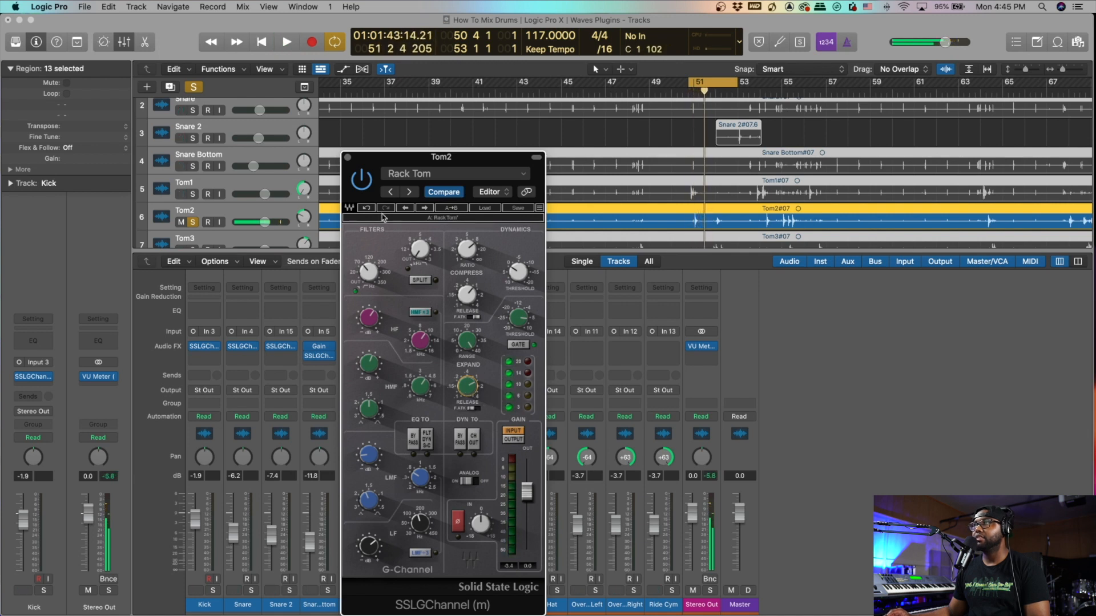
pyautogui.click(349, 157)
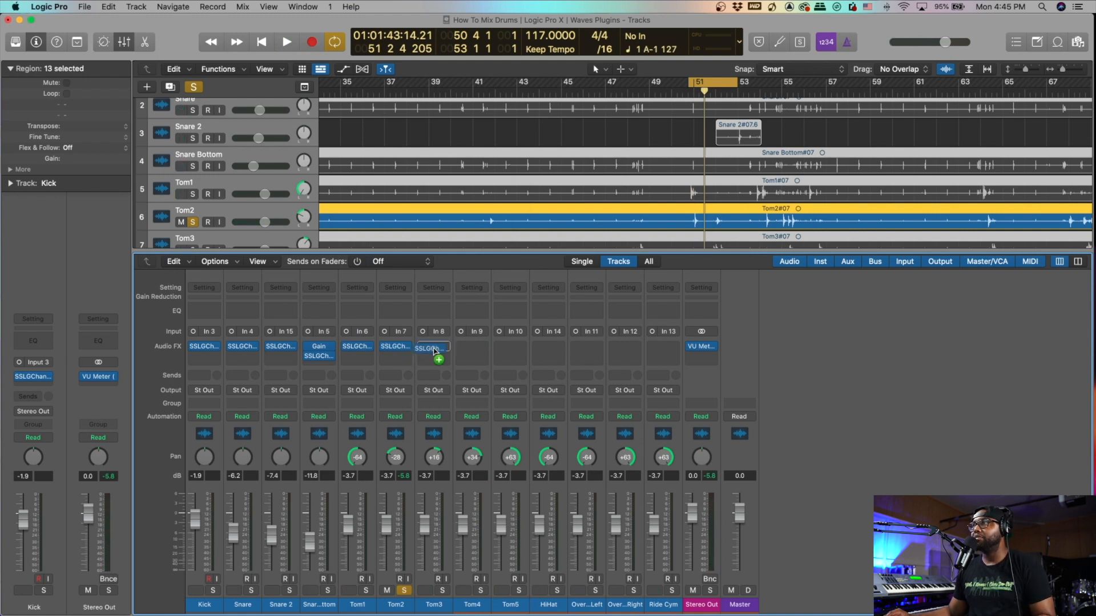
# Copy the SSLGChannel from Tom2 to Tom3 and switch the solo from Tom2 to Tom3
pyautogui.click(404, 591)
pyautogui.click(444, 591)
pyautogui.scroll(-3, 687, 152)
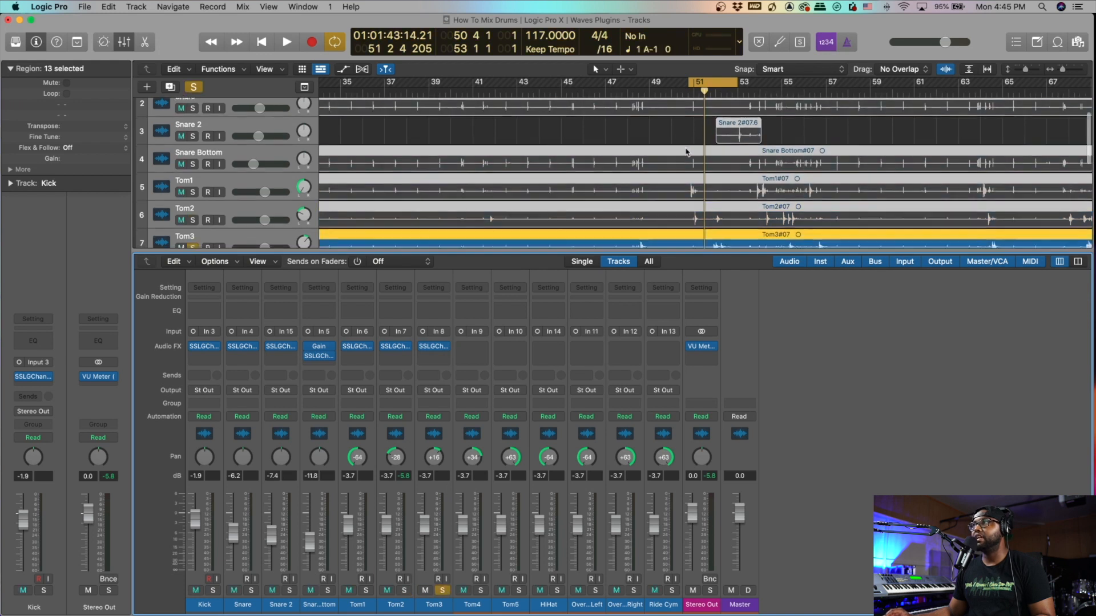
# Move the cycle range to 51 4 1 through 54 1 1 over the Tom3 hits and audition Tom3
pyautogui.moveTo(703, 83); pyautogui.dragTo(725, 84)
pyautogui.press('space')
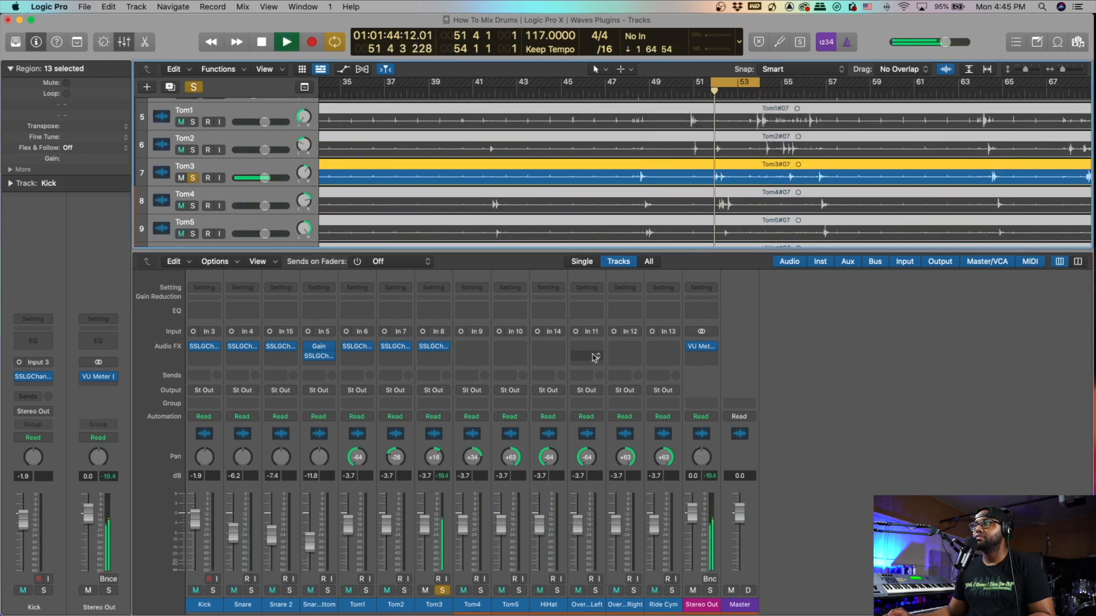
pyautogui.press('space')
pyautogui.press('space')
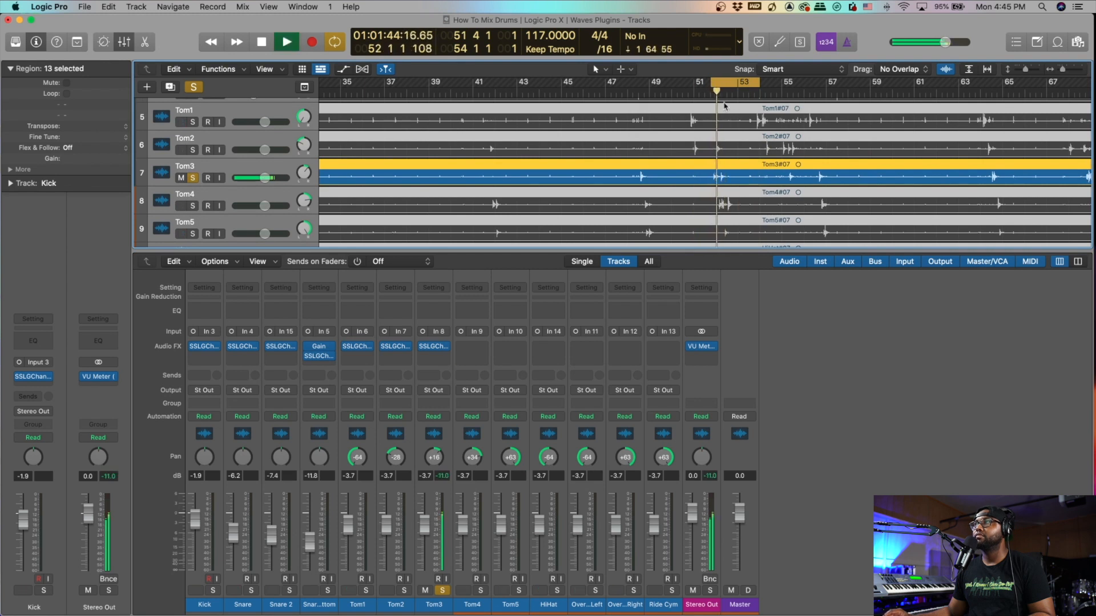
pyautogui.press('space')
pyautogui.press('space')
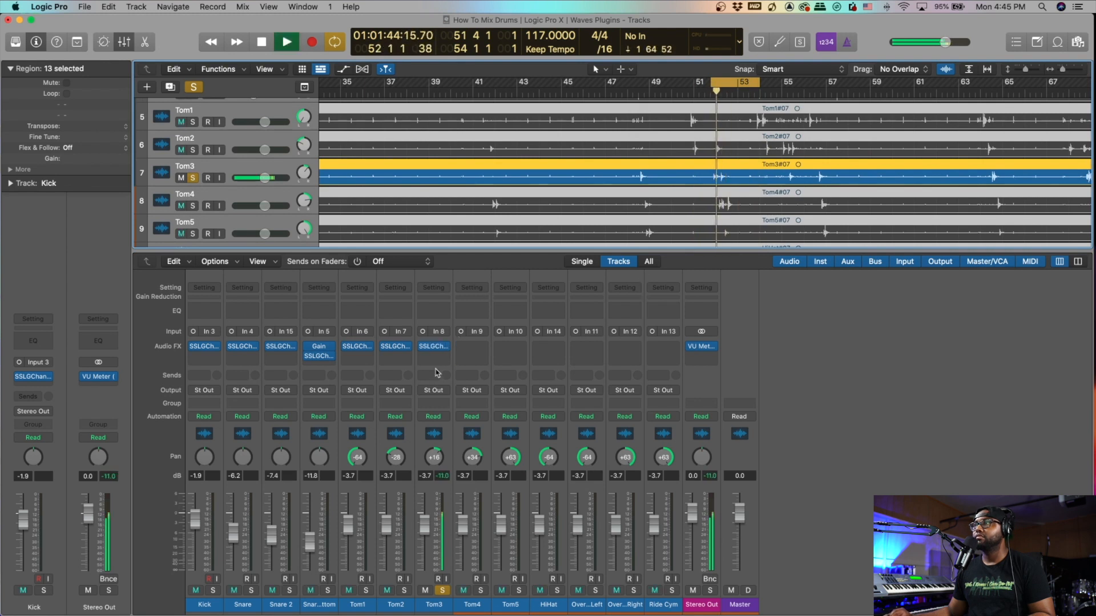
pyautogui.press('space')
# Raise the output level in Tom3's SSLGChannel to 1.4 dB while auditioning the track, and close the plug-in window
pyautogui.click(435, 348)
pyautogui.press('space')
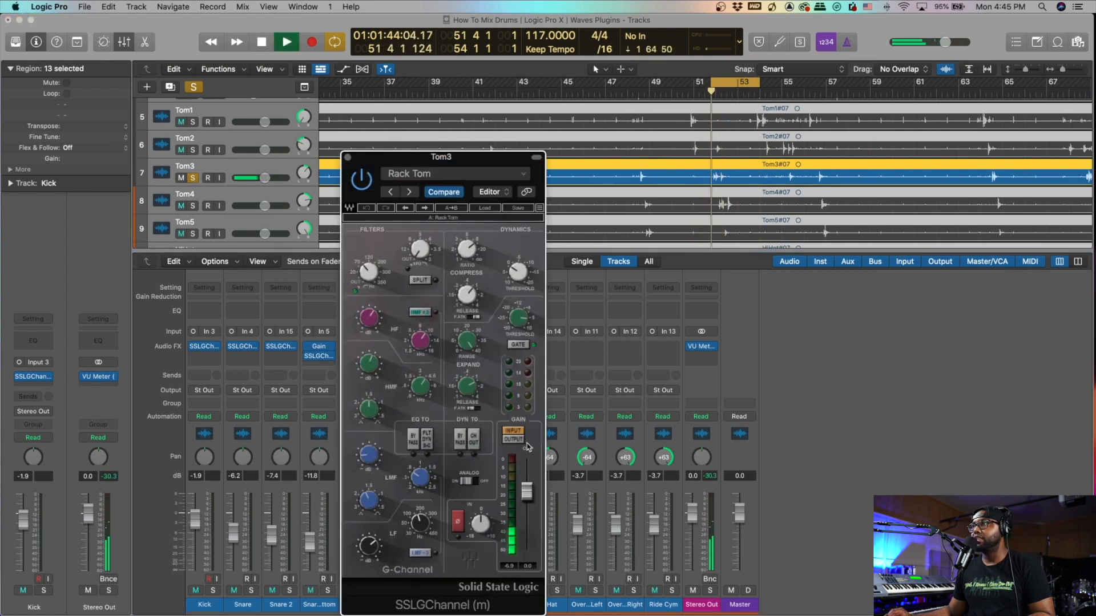
pyautogui.press('space')
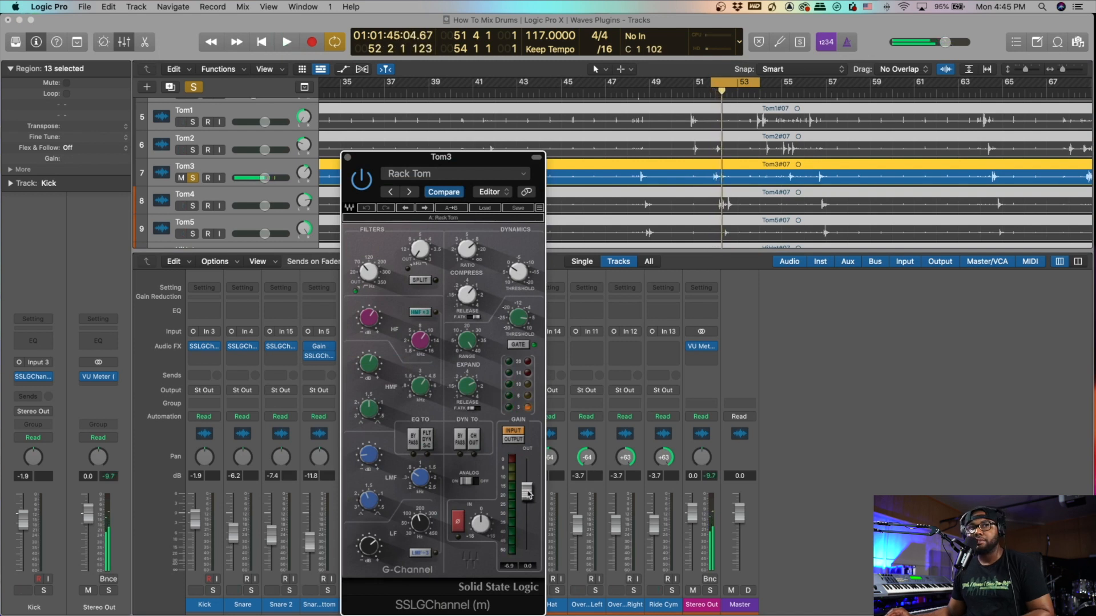
pyautogui.press('space')
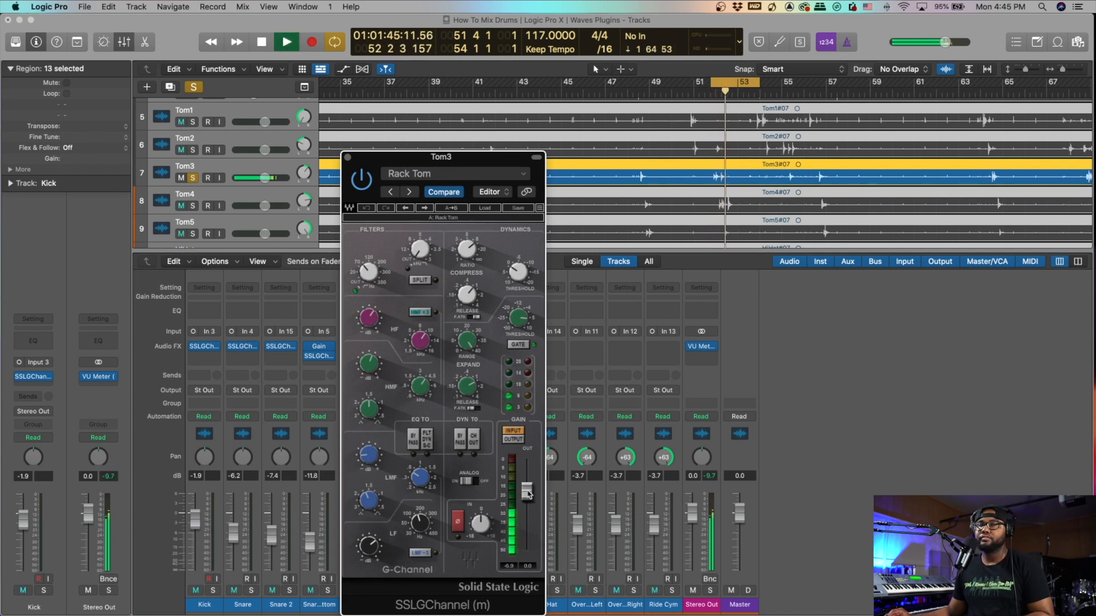
pyautogui.press('space')
pyautogui.press('space')
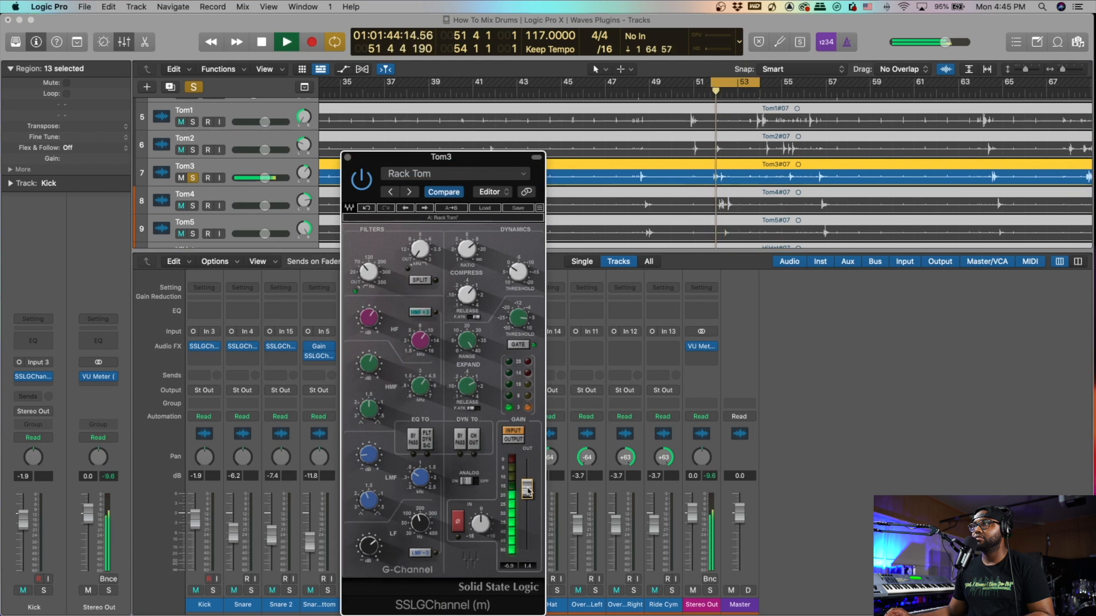
pyautogui.press('space')
pyautogui.click(346, 156)
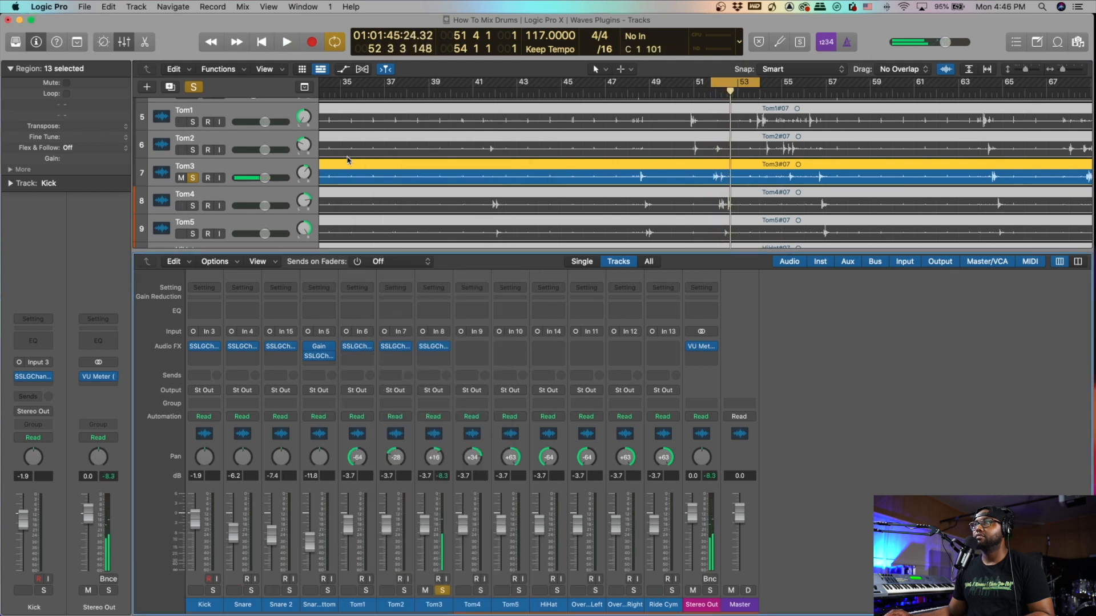
# Switch the solo from Tom3 to Tom4 and copy Tom3's SSLGChannel to Tom4
pyautogui.click(481, 591)
pyautogui.click(443, 591)
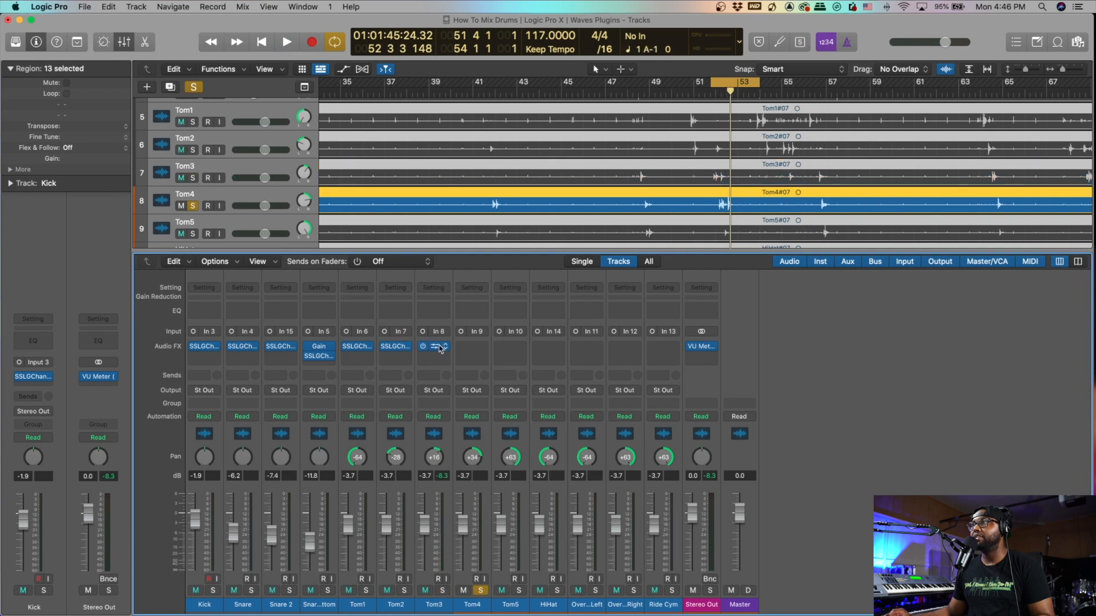
pyautogui.moveTo(472, 351); pyautogui.dragTo(472, 349)
pyautogui.click(472, 348)
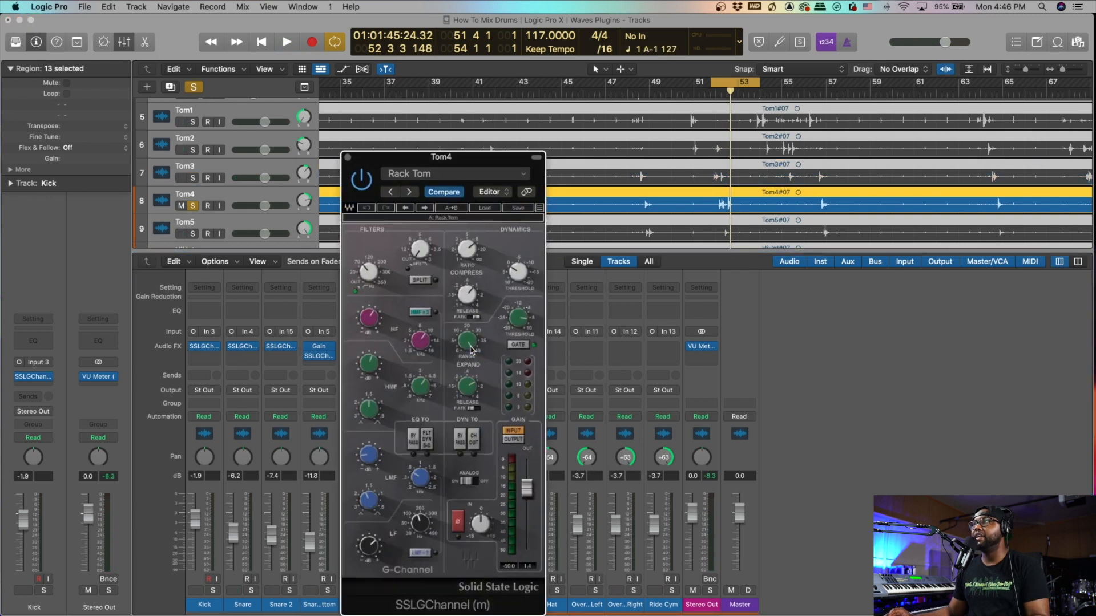
# Load the Floor Tom preset into Tom4's SSLGChannel
pyautogui.moveTo(453, 169); pyautogui.dragTo(452, 113)
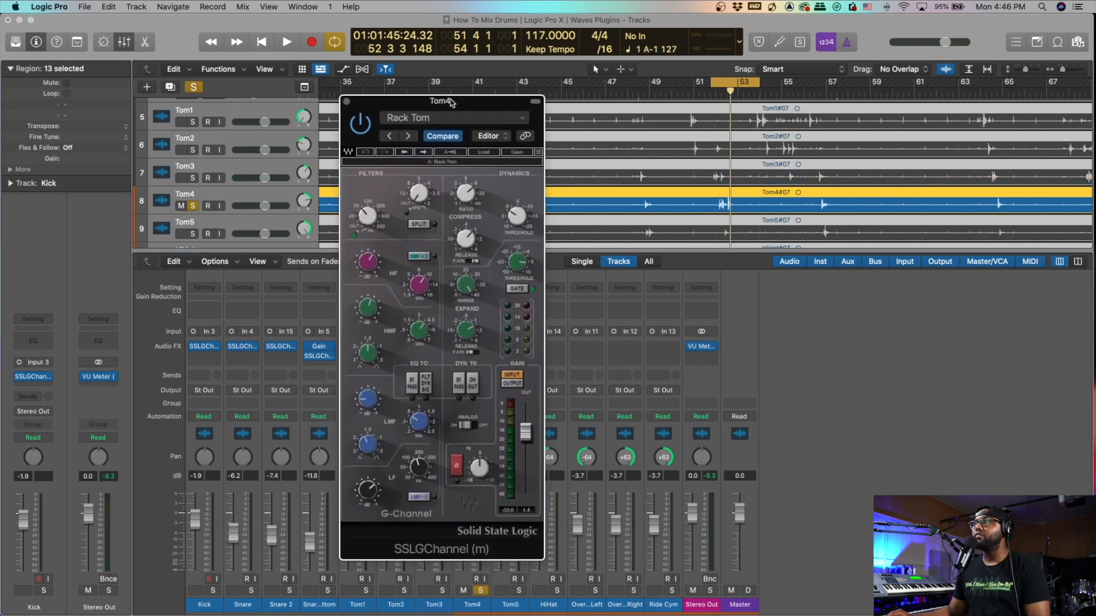
pyautogui.click(483, 152)
pyautogui.click(540, 273)
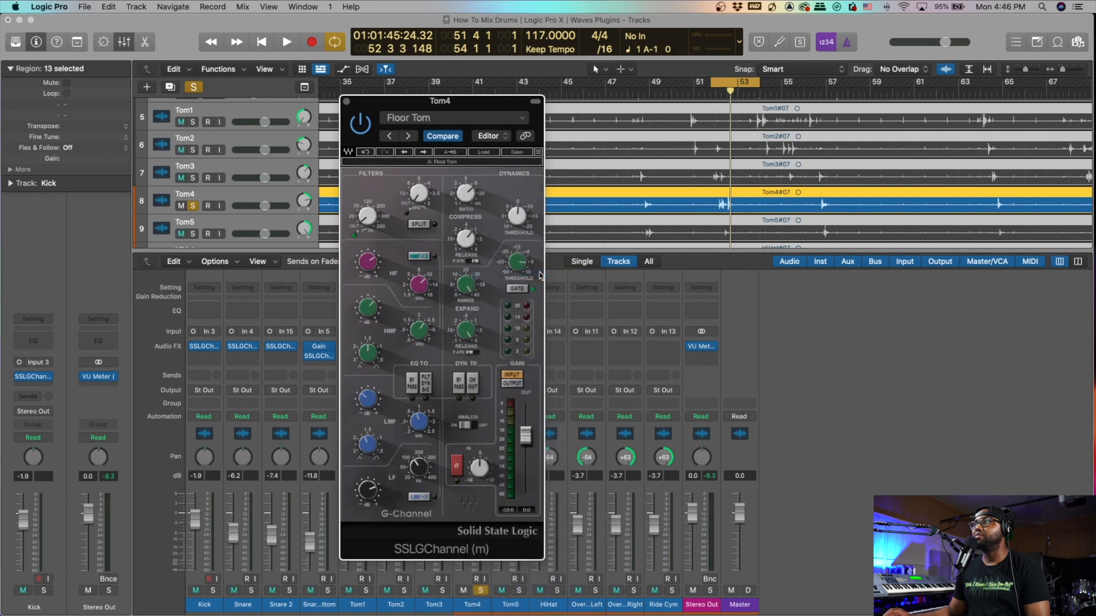
# Adjust the expander release and compressor threshold in Tom4's SSLGChannel, audition the track and close the plug-in window
pyautogui.moveTo(464, 336); pyautogui.dragTo(464, 325)
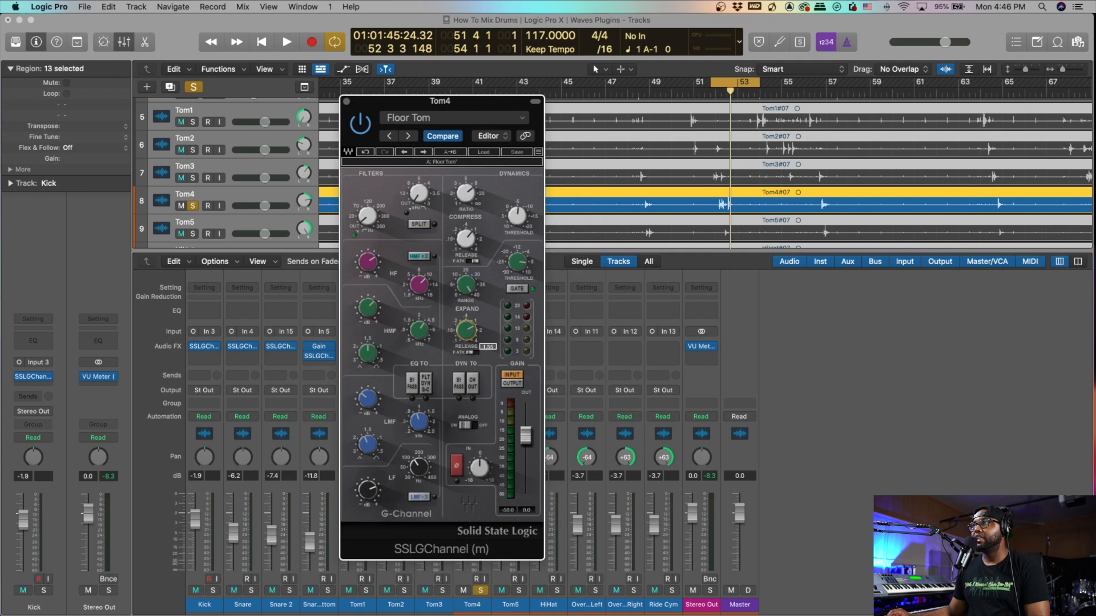
pyautogui.moveTo(518, 218); pyautogui.dragTo(517, 217)
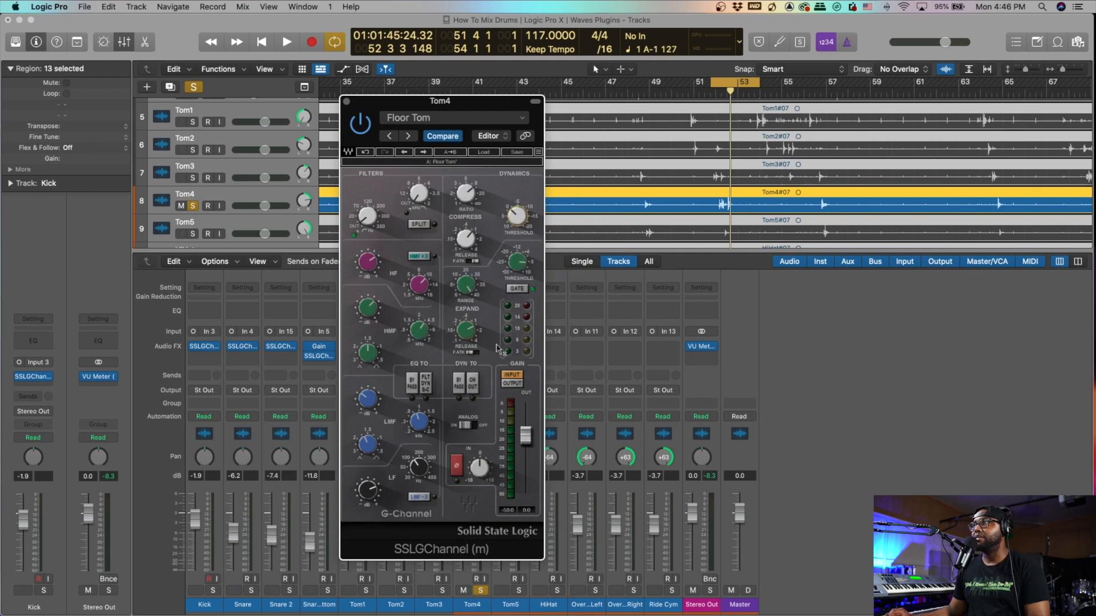
pyautogui.press('space')
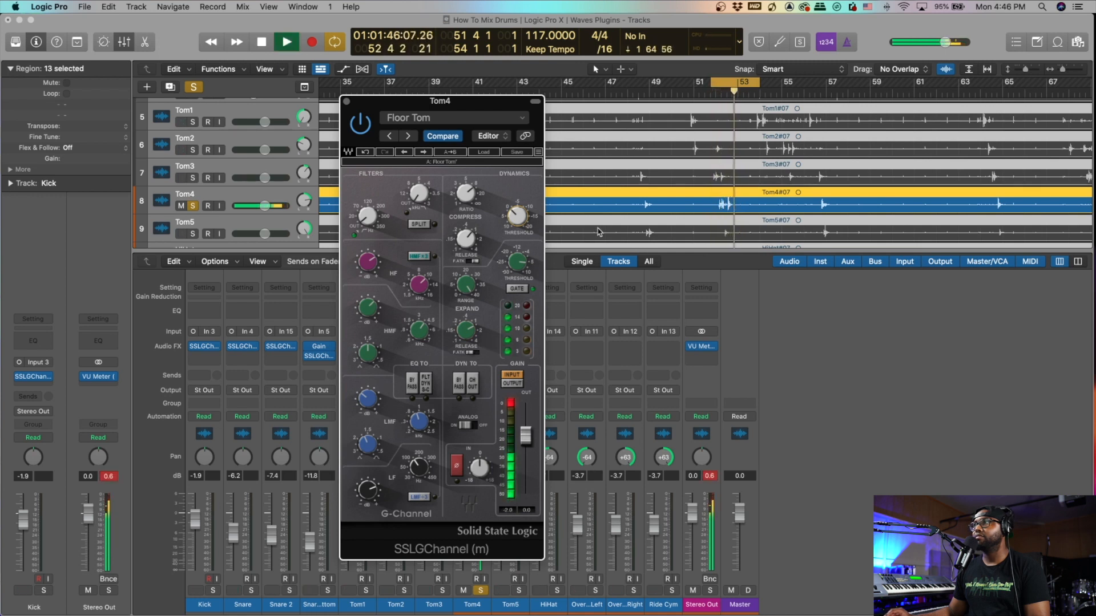
pyautogui.press('space')
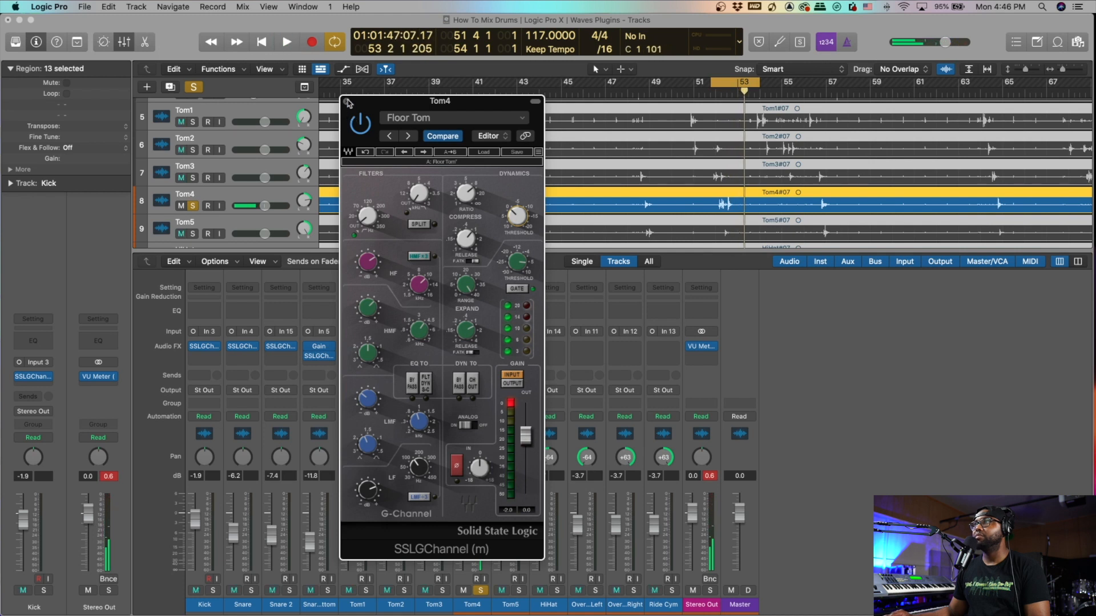
pyautogui.click(346, 102)
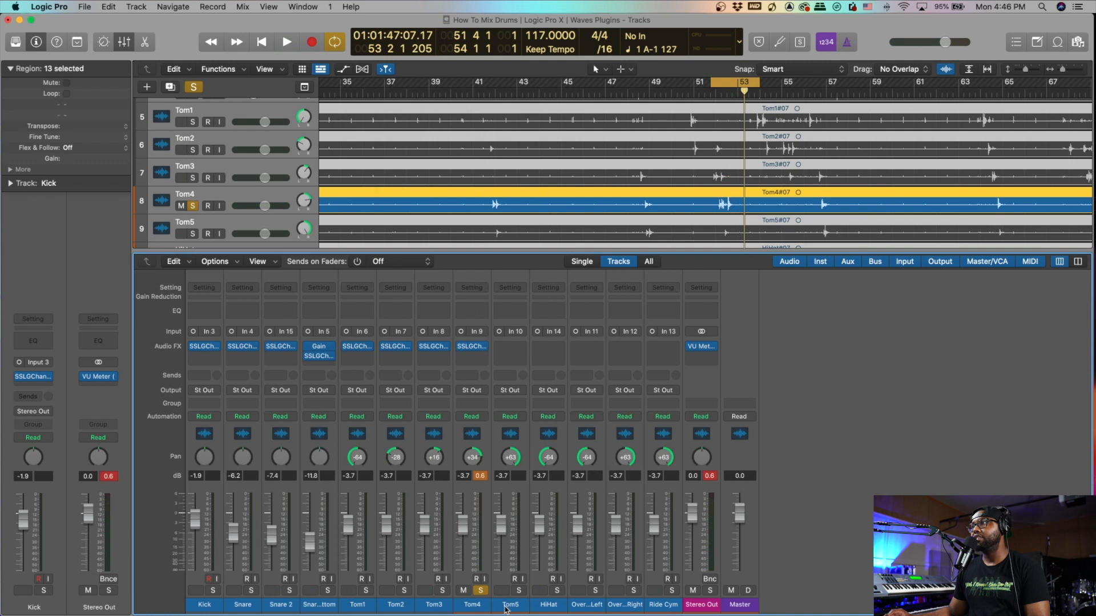
# Copy Tom4's SSLGChannel to Tom5, and solo Tom1 through Tom5 together
pyautogui.moveTo(472, 350)
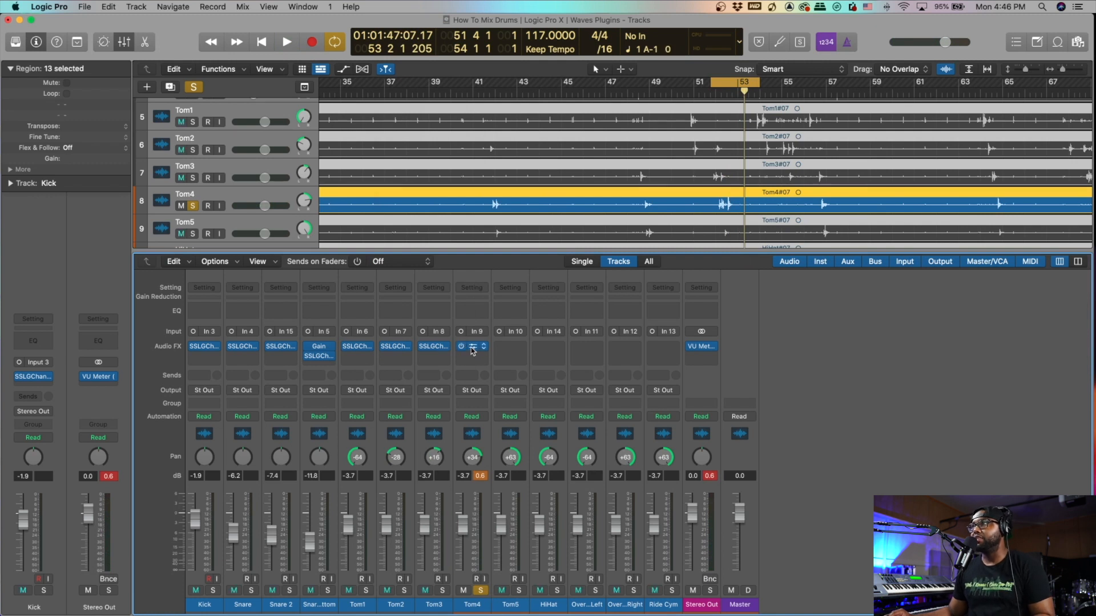
pyautogui.moveTo(513, 351); pyautogui.dragTo(512, 349)
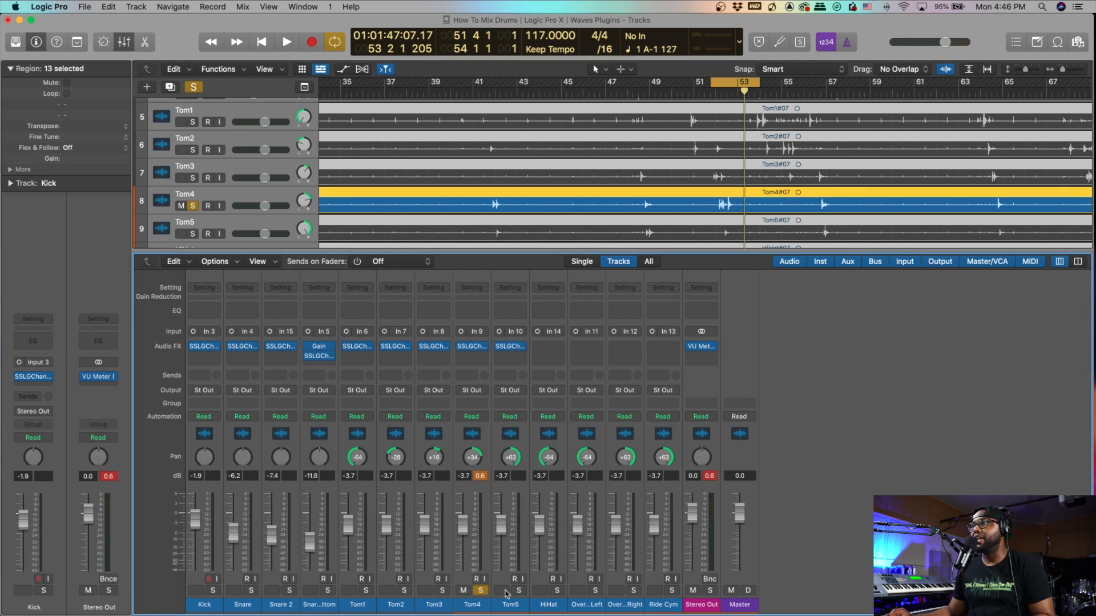
pyautogui.moveTo(368, 602); pyautogui.dragTo(508, 606)
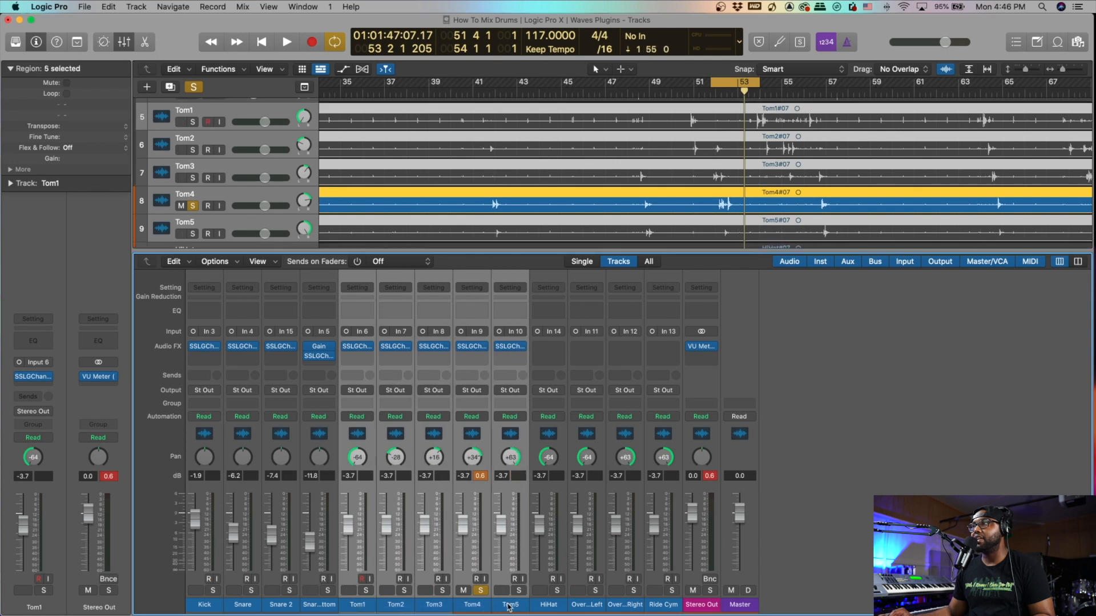
pyautogui.click(520, 592)
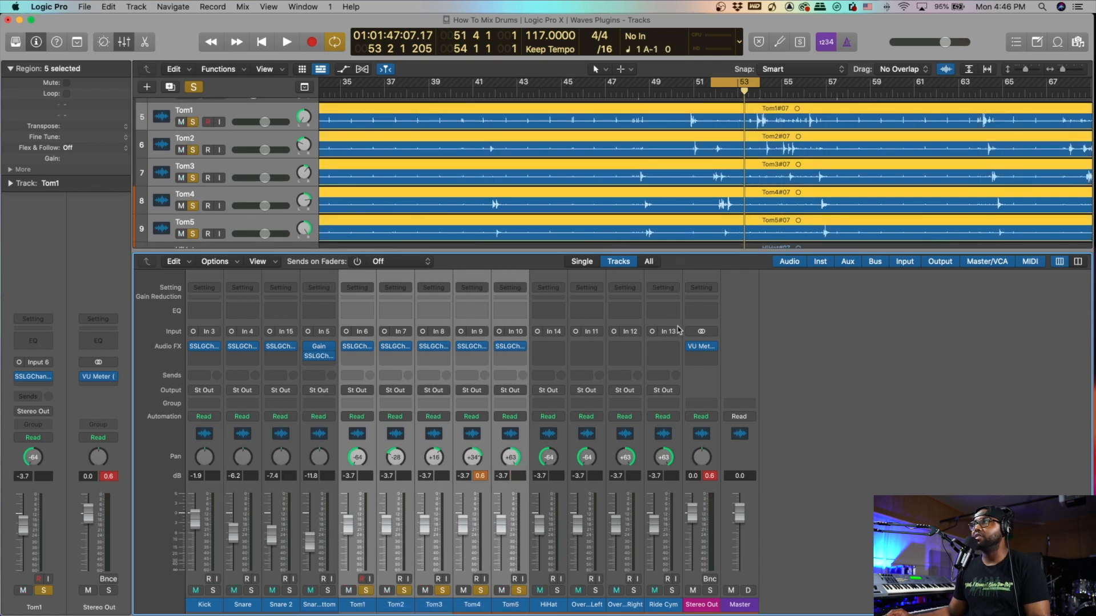
# Audition the five soloed toms and set the cycle range from 53 1 1 to 59 1 1
pyautogui.press('space')
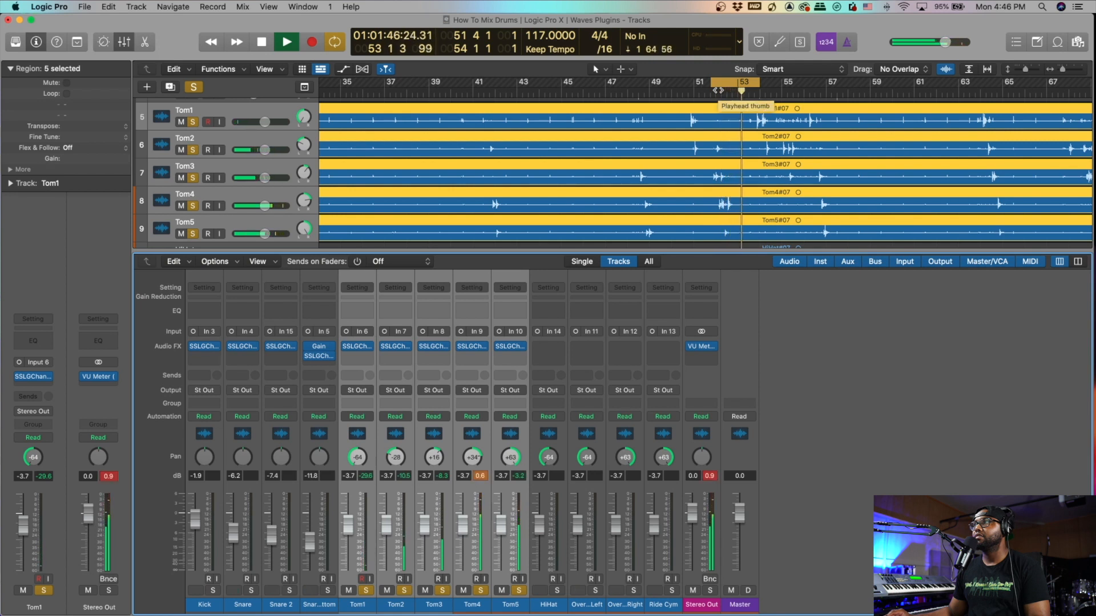
pyautogui.press('space')
pyautogui.click(738, 84)
pyautogui.press('space')
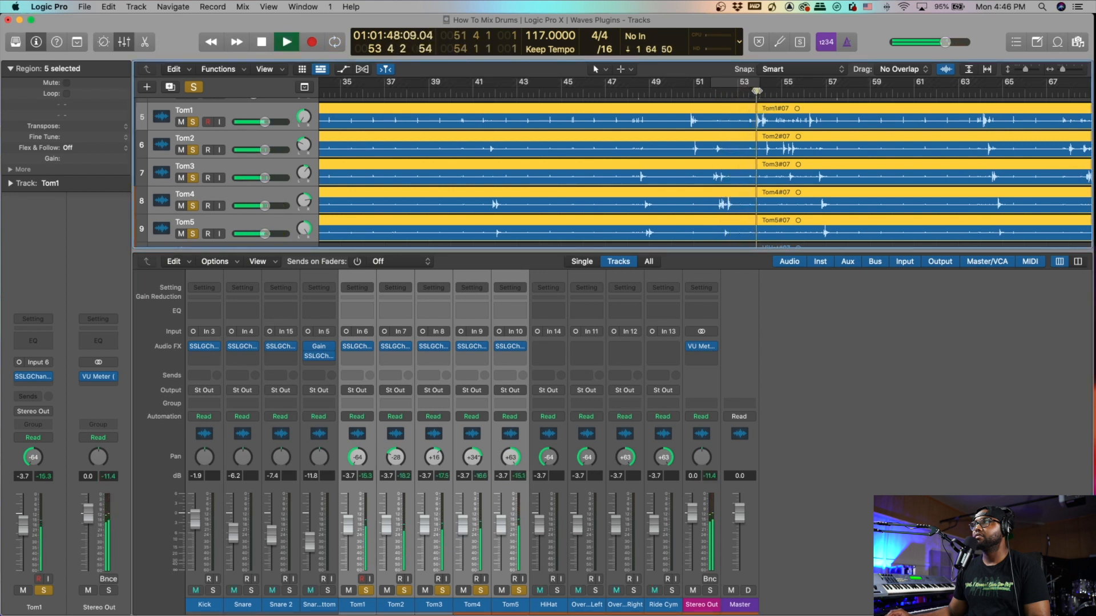
pyautogui.press('space')
pyautogui.press('space')
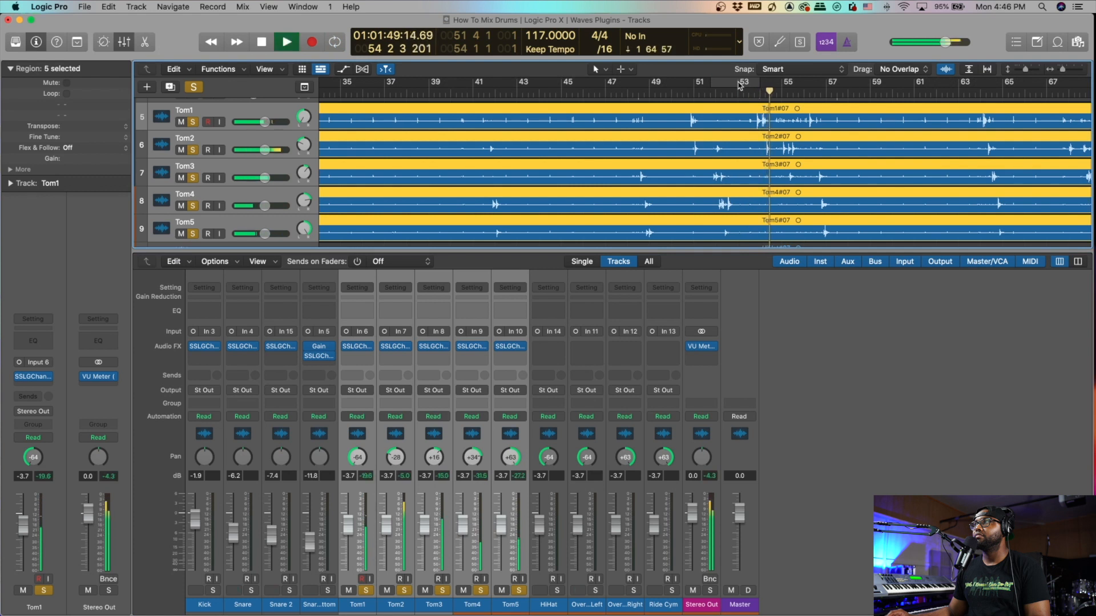
pyautogui.moveTo(738, 84); pyautogui.dragTo(884, 90)
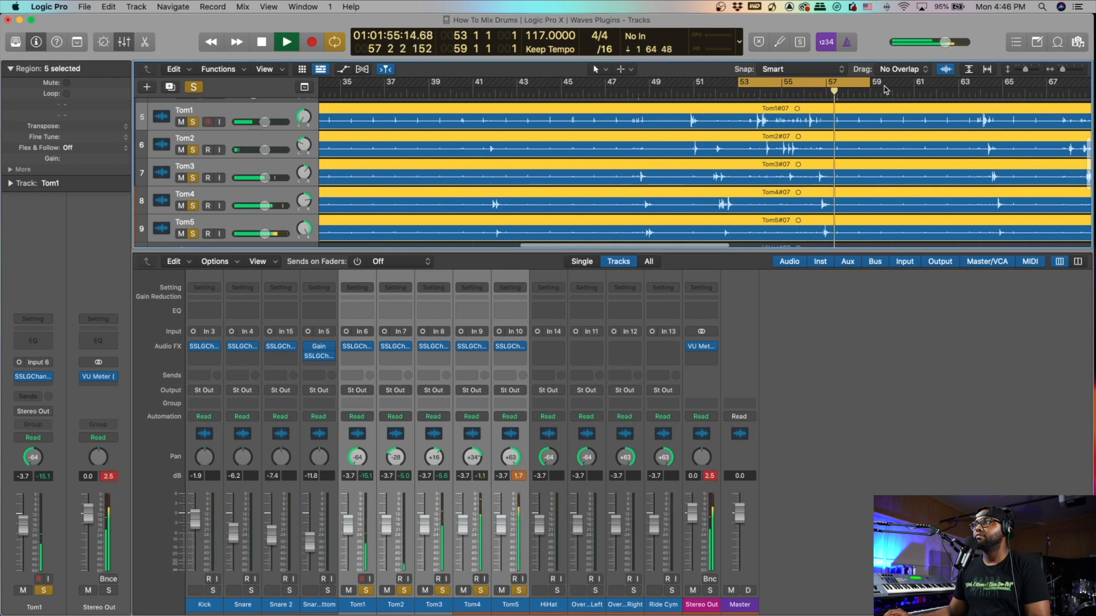
pyautogui.press('space')
# Unsolo the toms and mute the HiHat, both overheads and Ride Cym channels
pyautogui.click(519, 591)
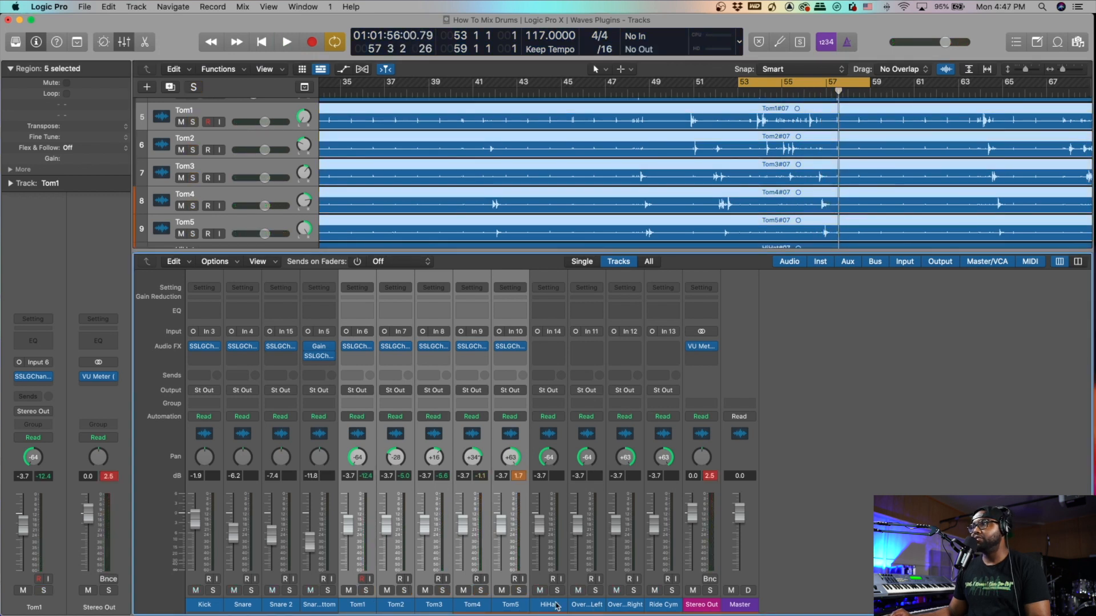
pyautogui.moveTo(556, 606); pyautogui.dragTo(666, 606)
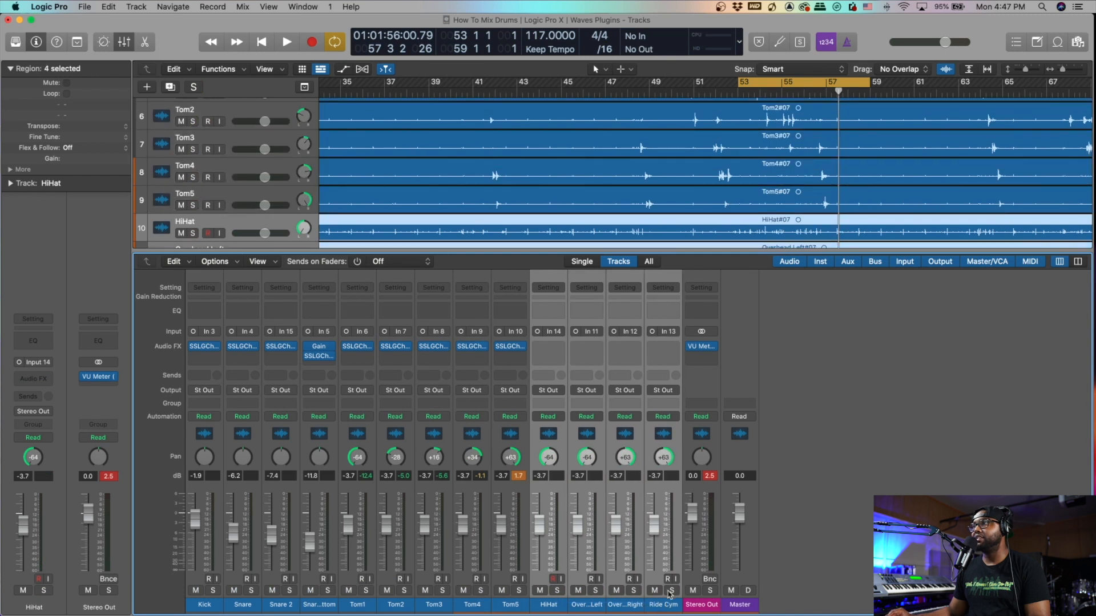
pyautogui.click(655, 592)
# Balance the faders during playback, setting Kick to -0.7 dB, Snare to -7.2 dB and Snare Bottom to -14.0 dB
pyautogui.press('space')
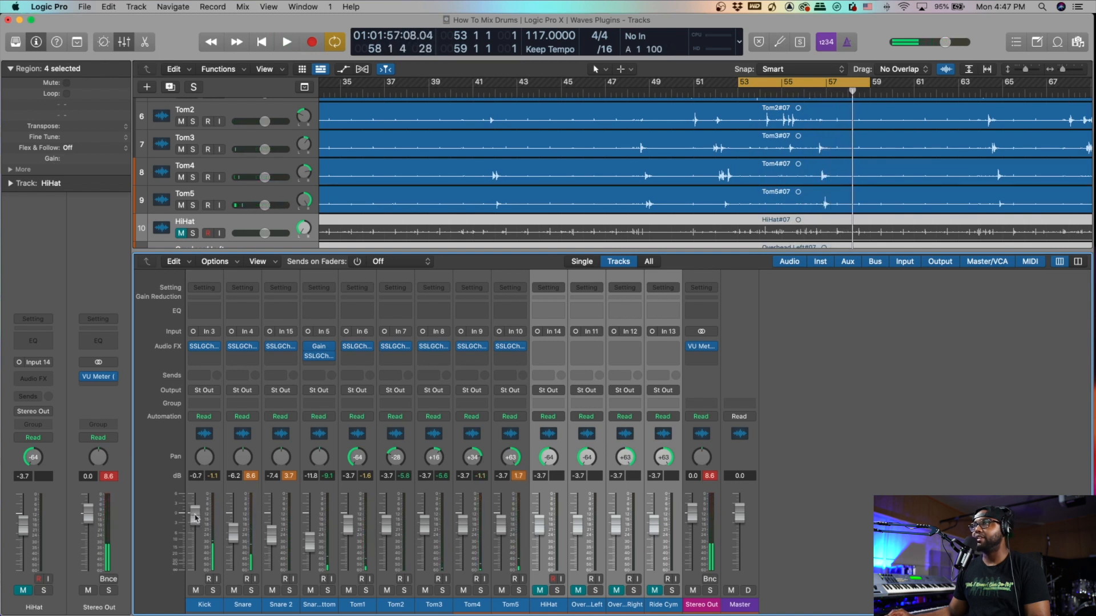
pyautogui.press('space')
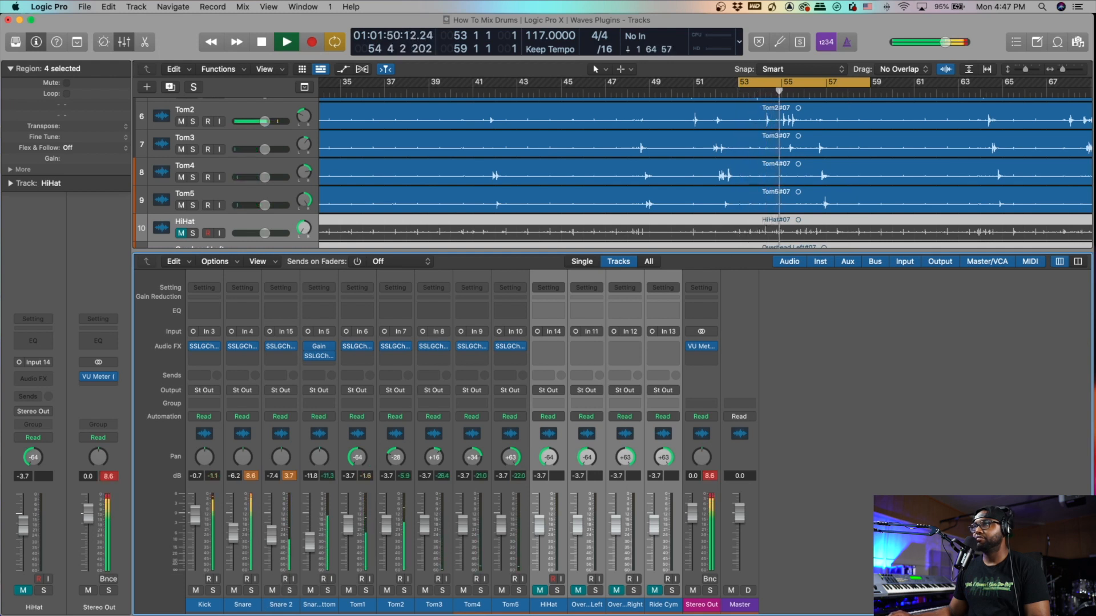
pyautogui.moveTo(238, 532); pyautogui.dragTo(235, 535)
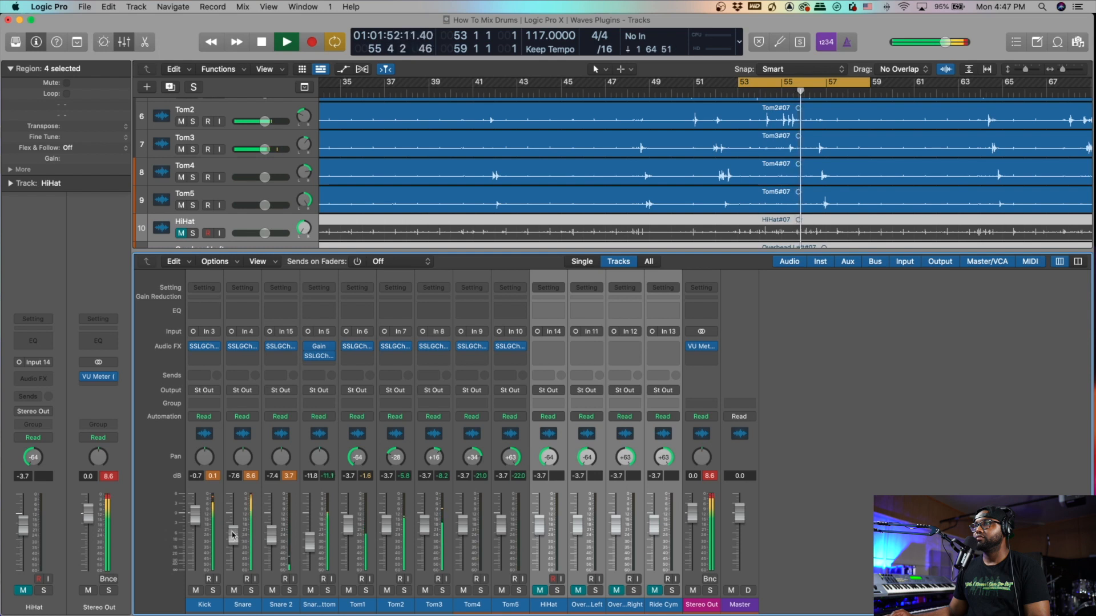
pyautogui.moveTo(305, 549); pyautogui.dragTo(308, 560)
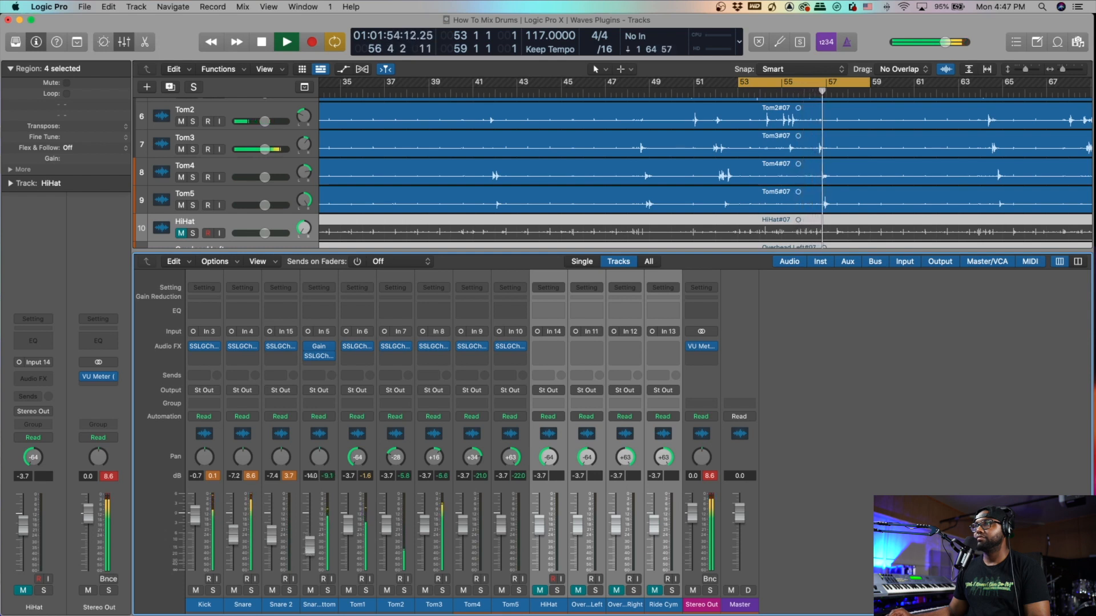
pyautogui.press('space')
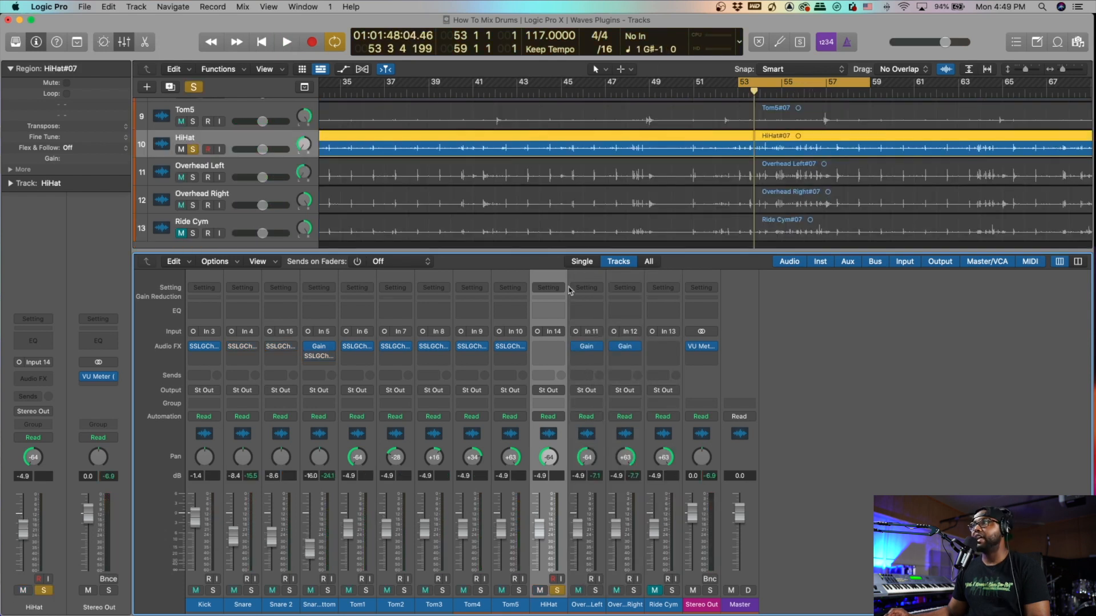
# Audition the soloed HiHat track
pyautogui.press('space')
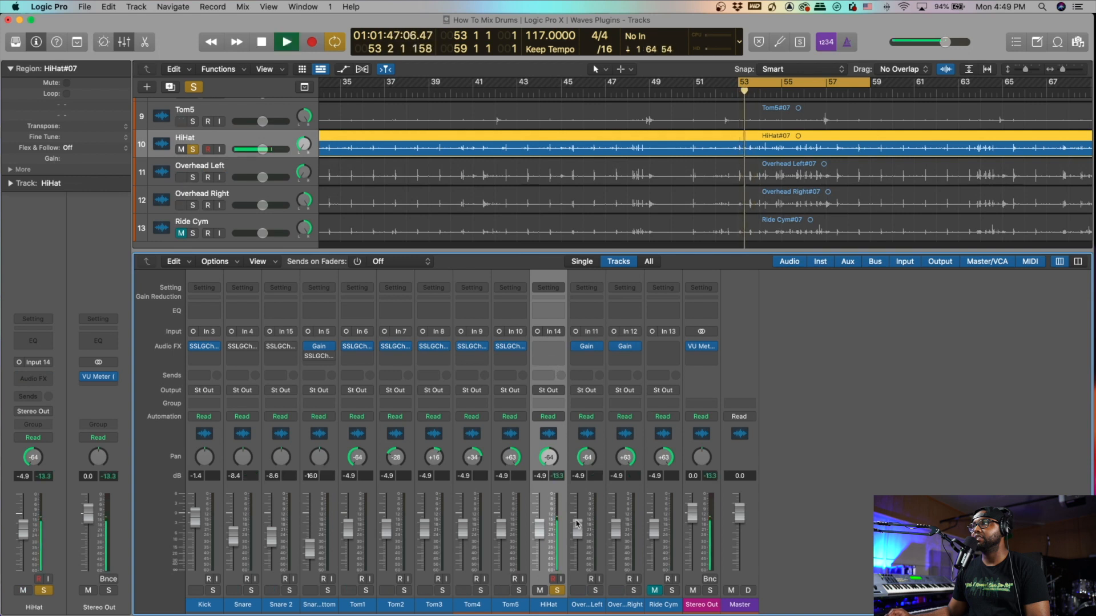
pyautogui.moveTo(523, 349)
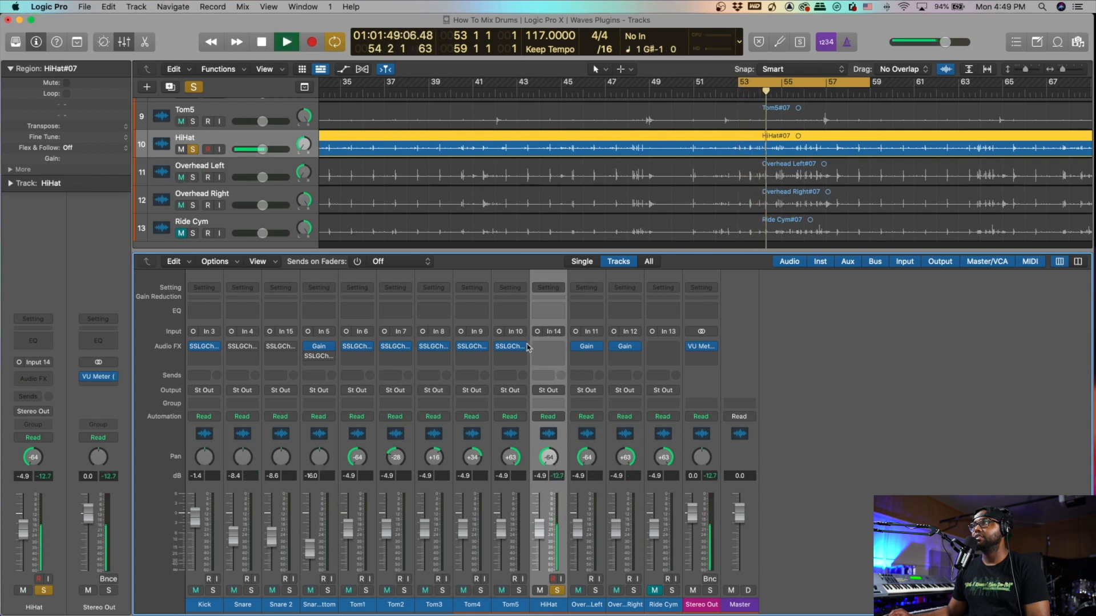
pyautogui.press('space')
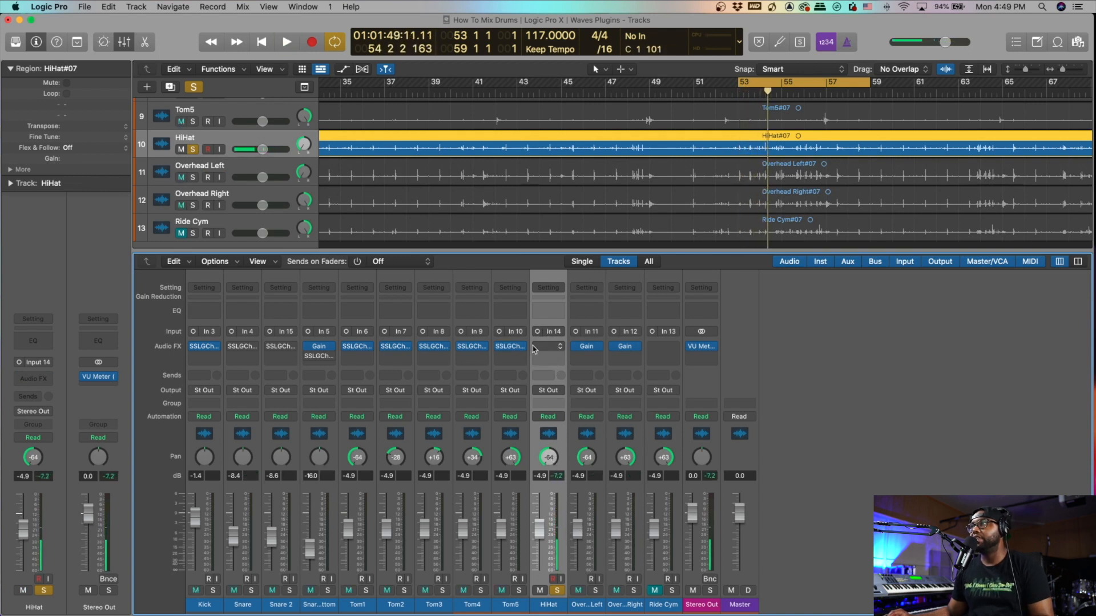
# Copy Tom5's SSLGChannel to HiHat and load the Full Reset preset in the copy
pyautogui.moveTo(484, 352)
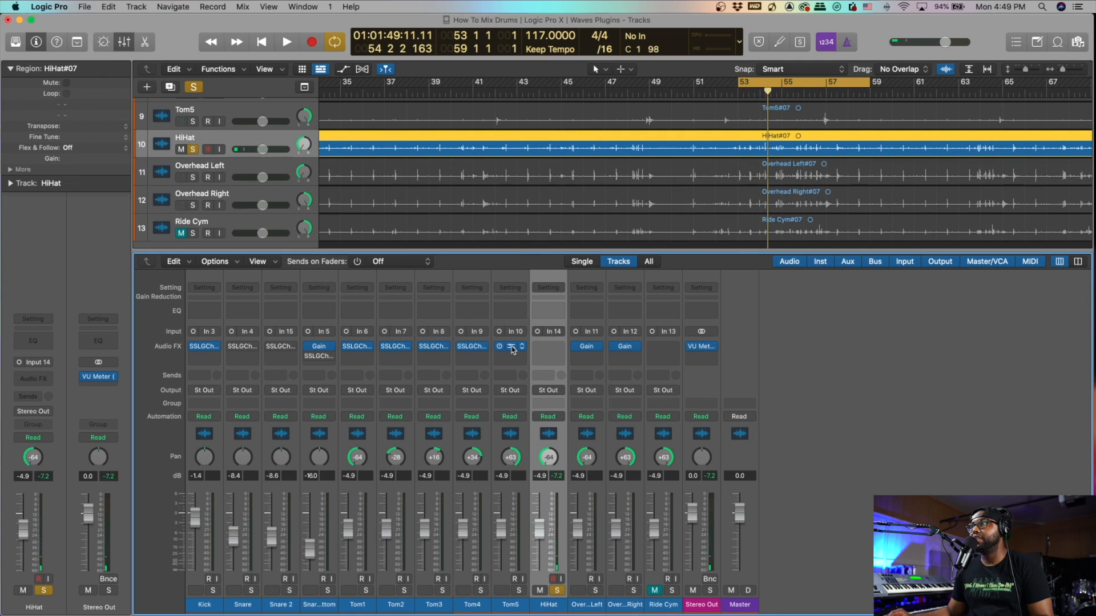
pyautogui.moveTo(552, 348); pyautogui.dragTo(553, 348)
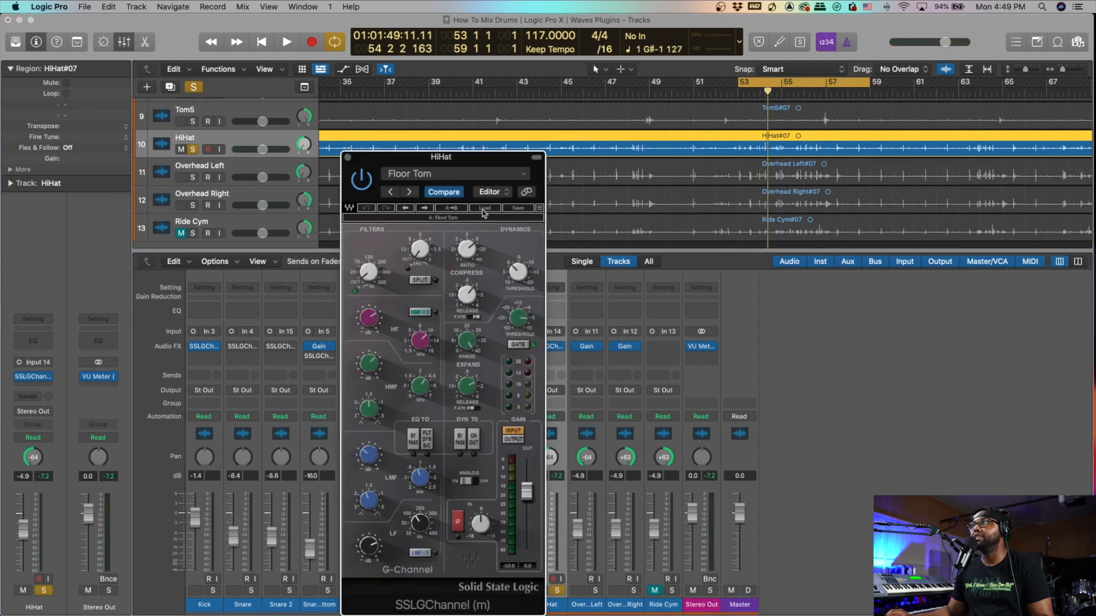
pyautogui.click(483, 211)
pyautogui.click(492, 227)
pyautogui.moveTo(451, 156); pyautogui.dragTo(392, 80)
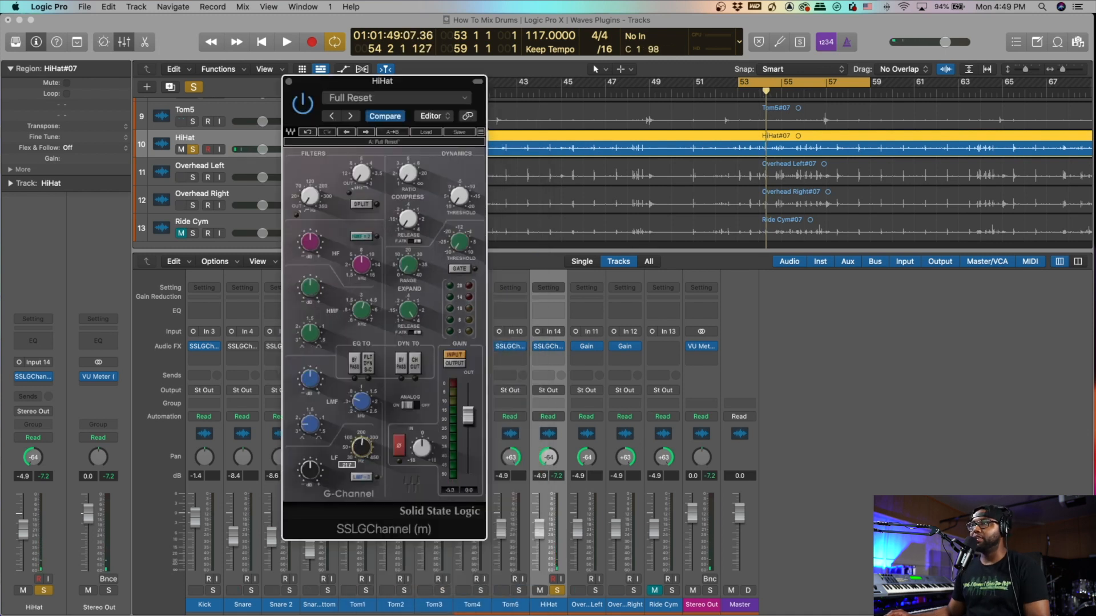
# Raise the LF frequency and cut the LF gain in the HiHat's SSLGChannel, auditioning the result
pyautogui.moveTo(361, 447); pyautogui.dragTo(362, 439)
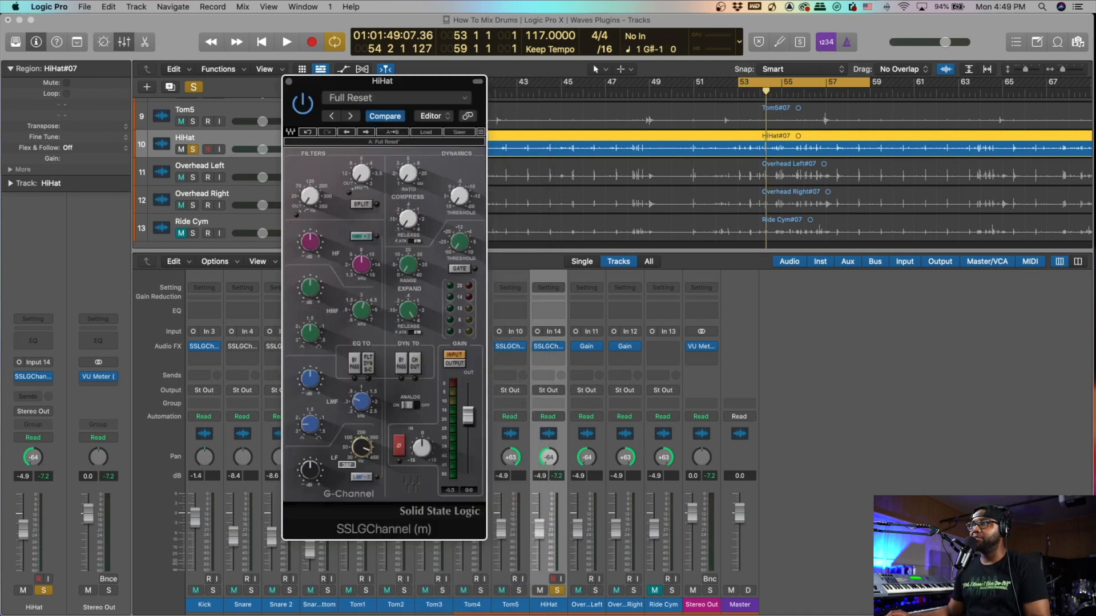
pyautogui.click(318, 476)
pyautogui.press('space')
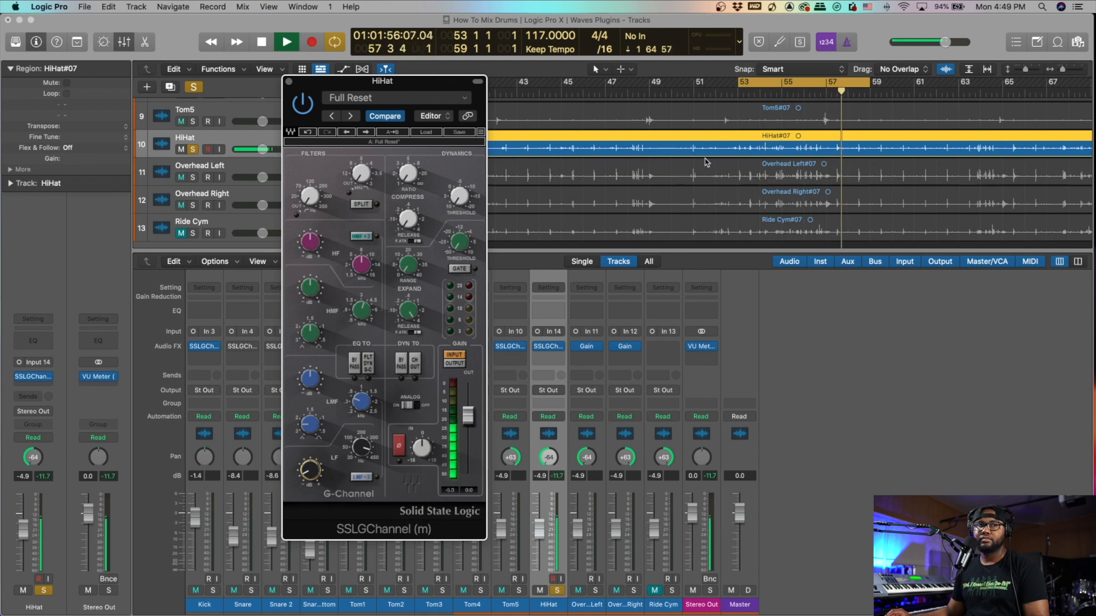
pyautogui.press('space')
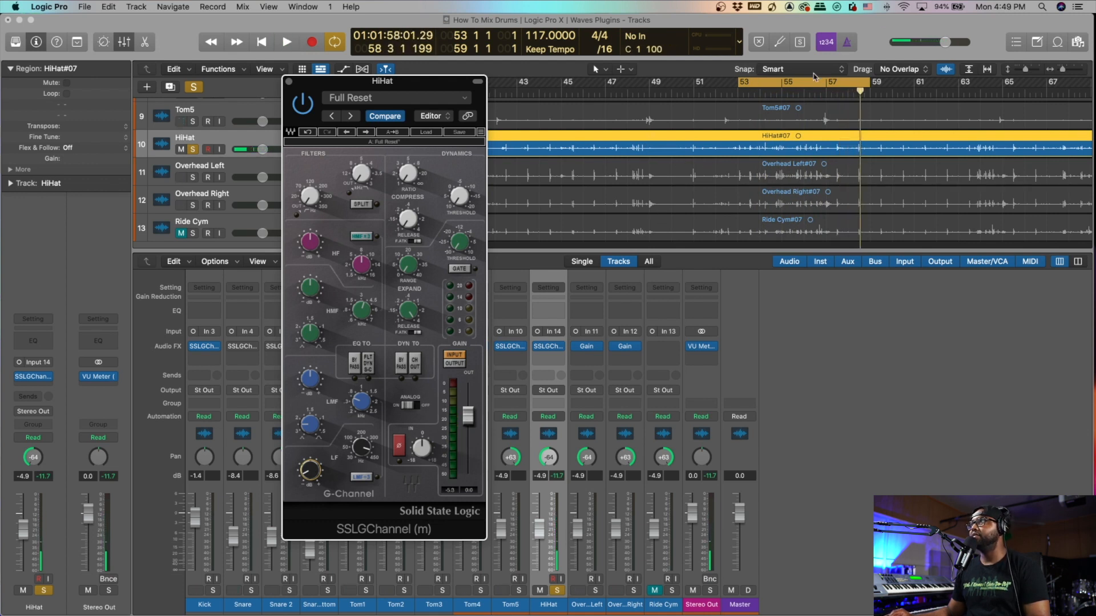
# Move the cycle range later so it starts at 55 4 1 1, and audition the soloed HiHat there
pyautogui.moveTo(773, 85); pyautogui.dragTo(831, 84)
pyautogui.press('space')
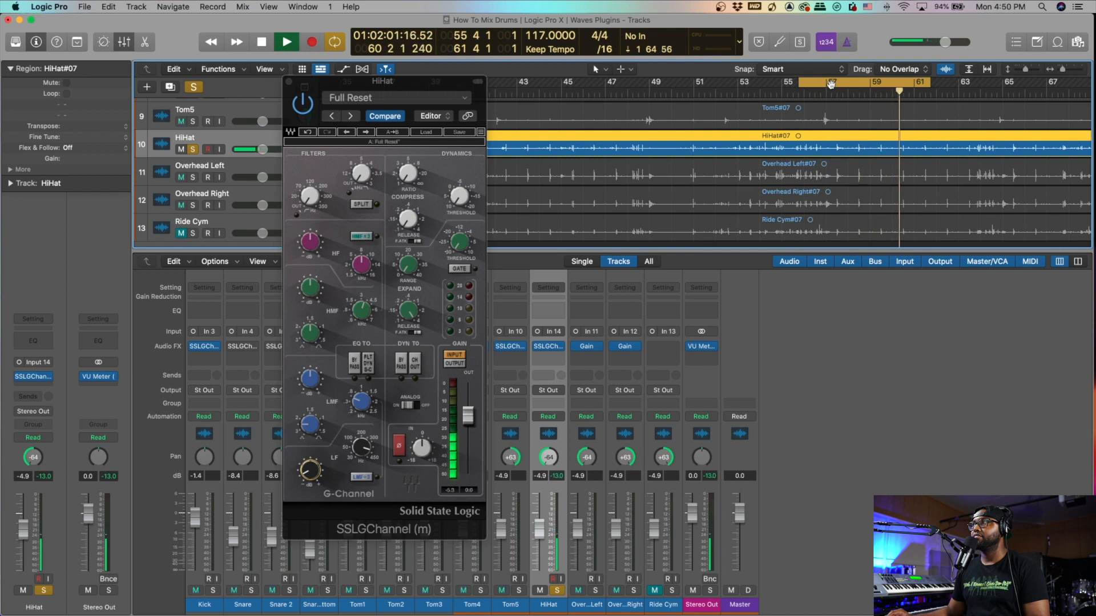
pyautogui.press('space')
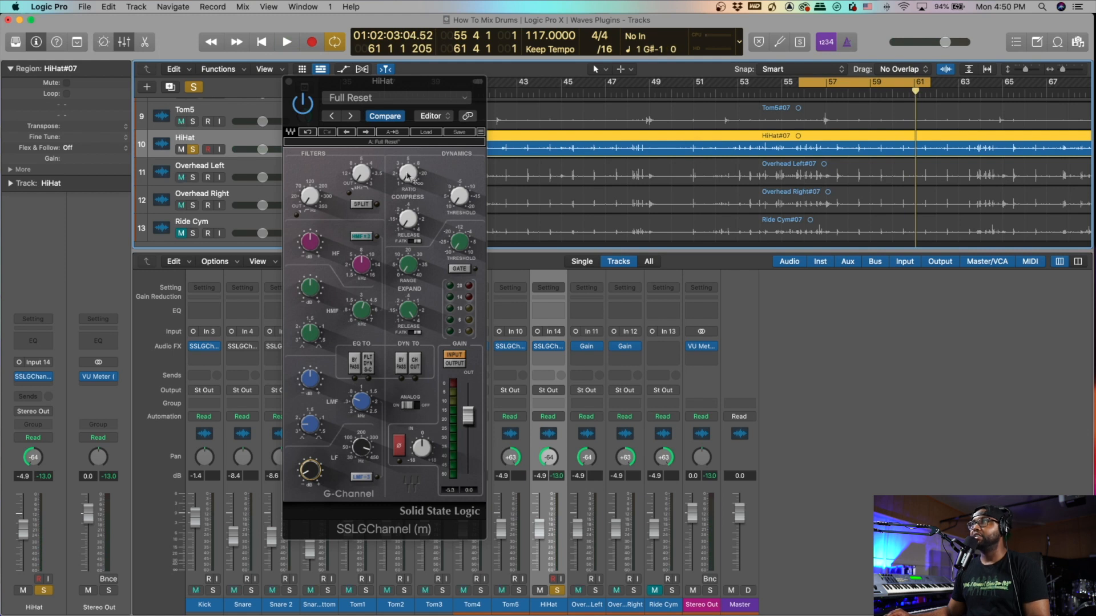
# Adjust the HiHat compressor's ratio, threshold and release in SSLGChannel while the cycle range plays
pyautogui.moveTo(407, 174); pyautogui.dragTo(407, 170)
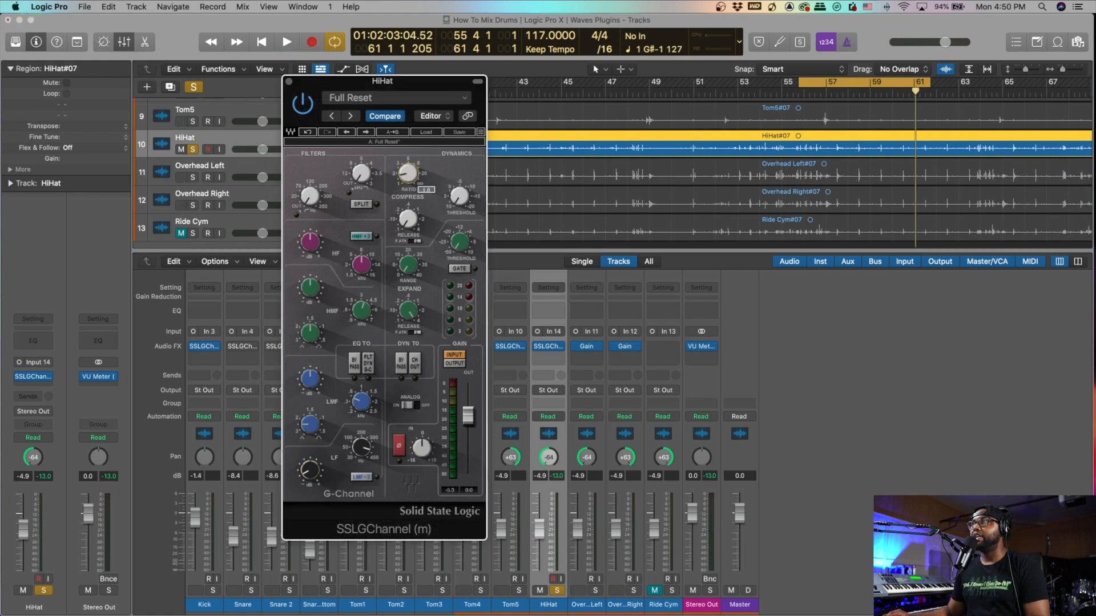
pyautogui.press('space')
pyautogui.click(460, 196)
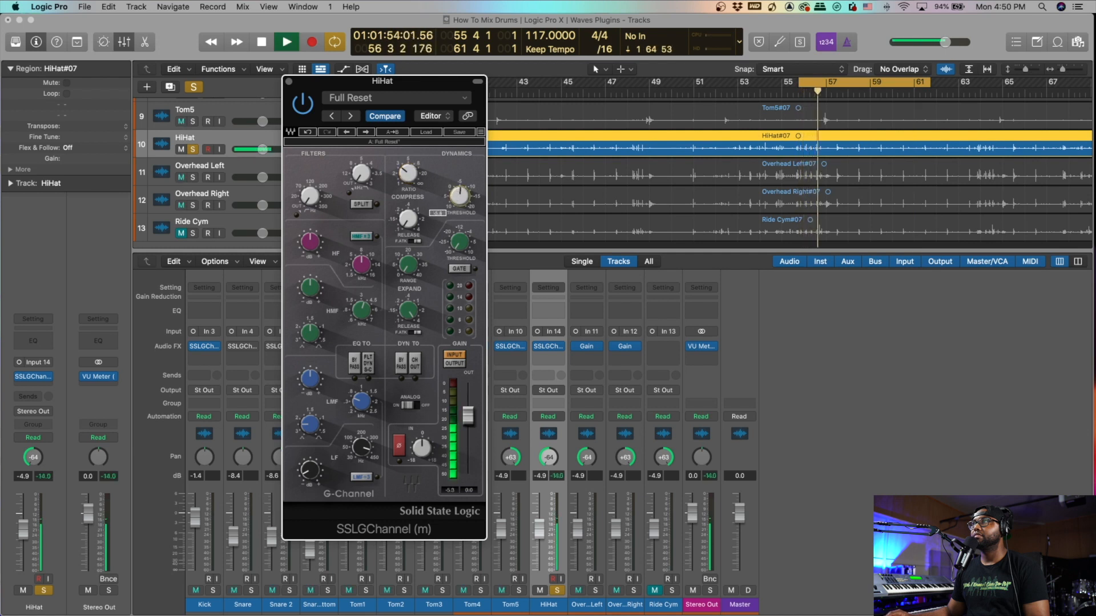
pyautogui.click(414, 224)
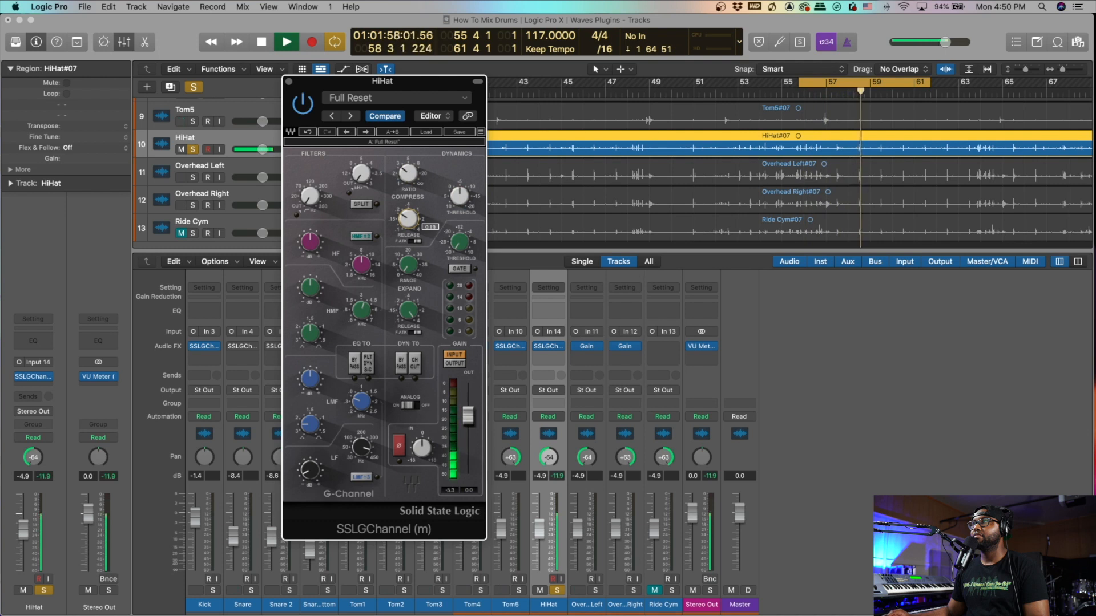
pyautogui.moveTo(414, 224); pyautogui.dragTo(414, 221)
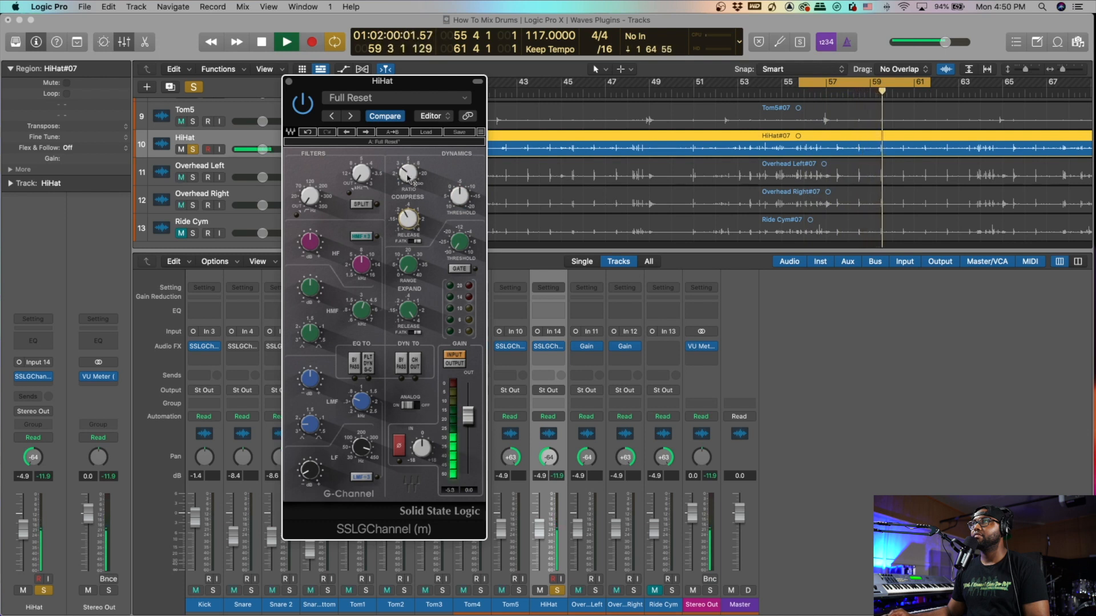
pyautogui.moveTo(411, 183)
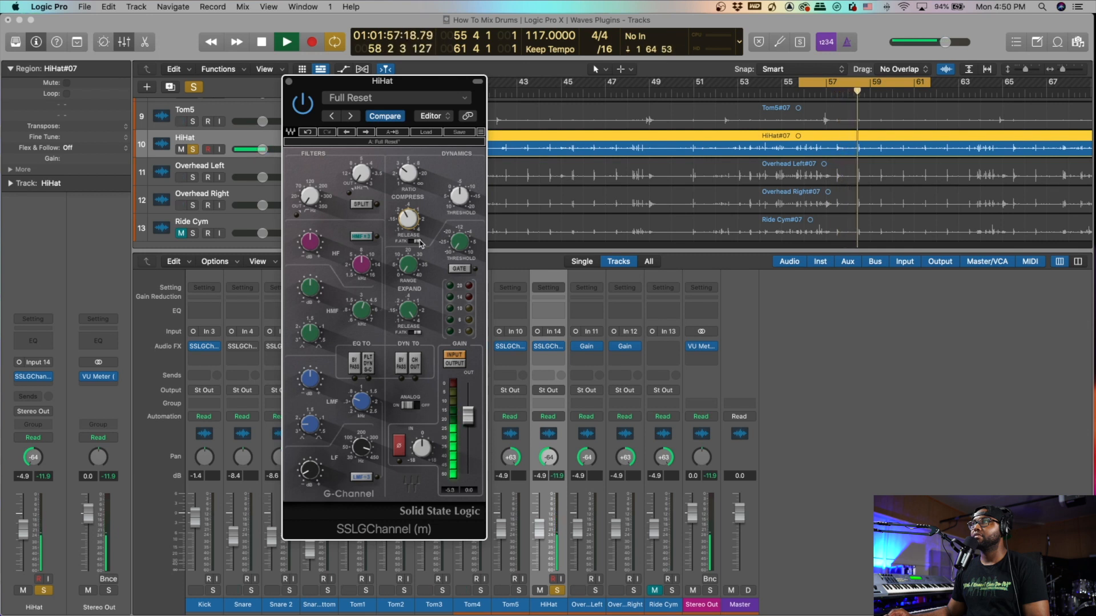
pyautogui.press('space')
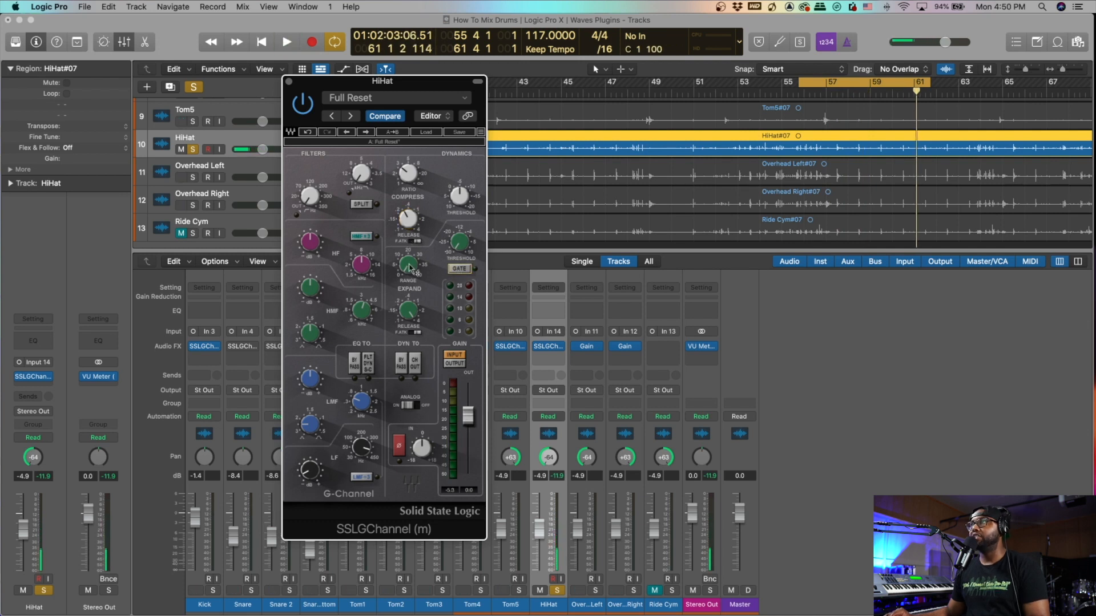
# Adjust the range, threshold and release of the HiHat's expander in SSLGChannel during playback
pyautogui.press('space')
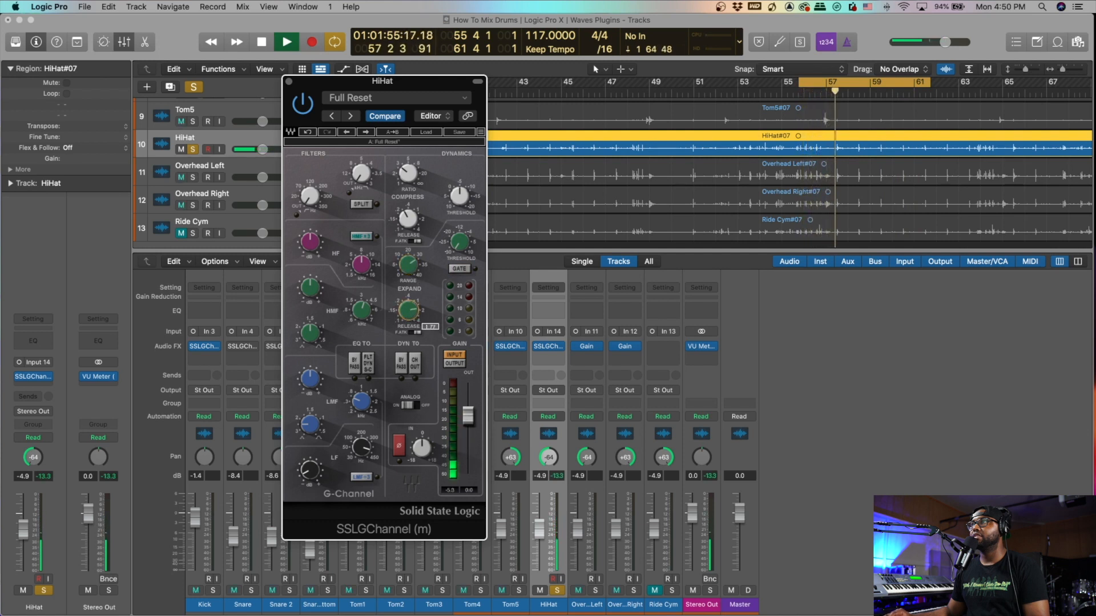
pyautogui.moveTo(459, 242)
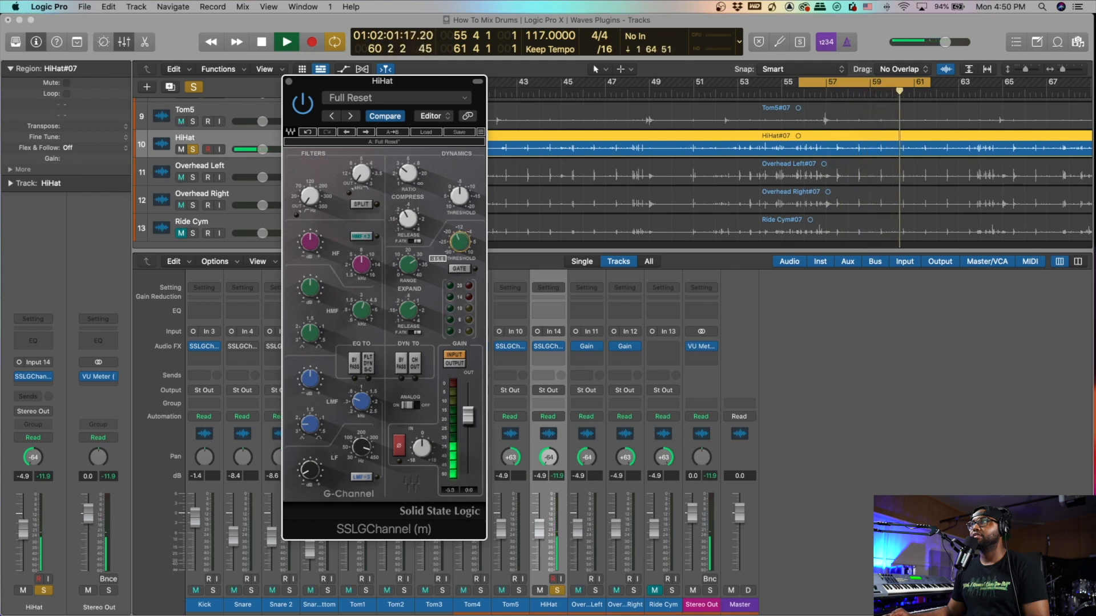
pyautogui.moveTo(408, 310)
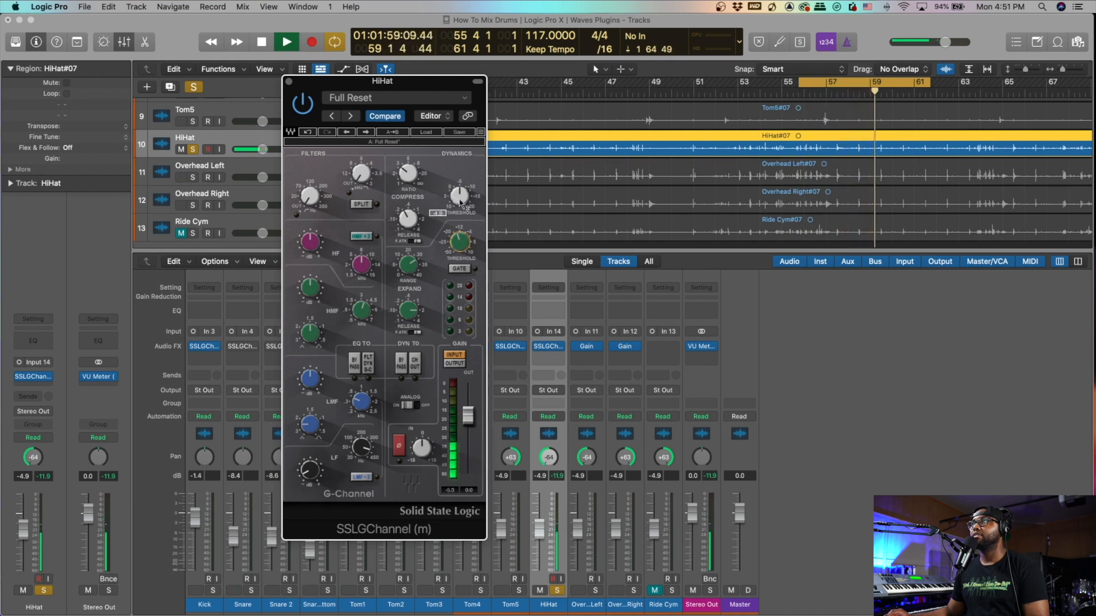
# Refine the HiHat compressor's ratio, release and threshold during playback, and unsolo the HiHat
pyautogui.click(403, 170)
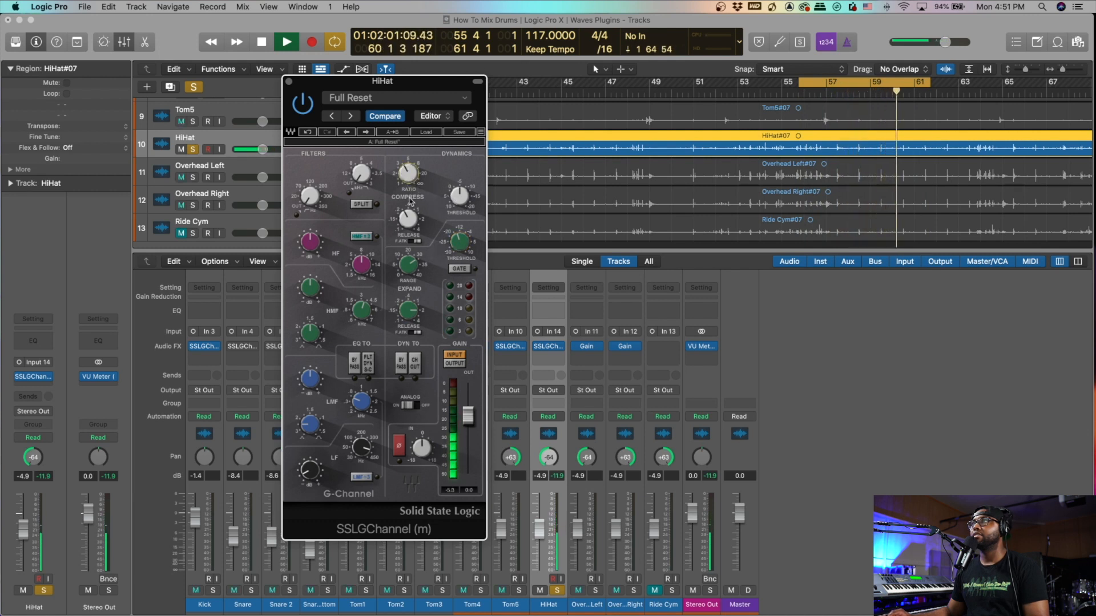
pyautogui.click(407, 220)
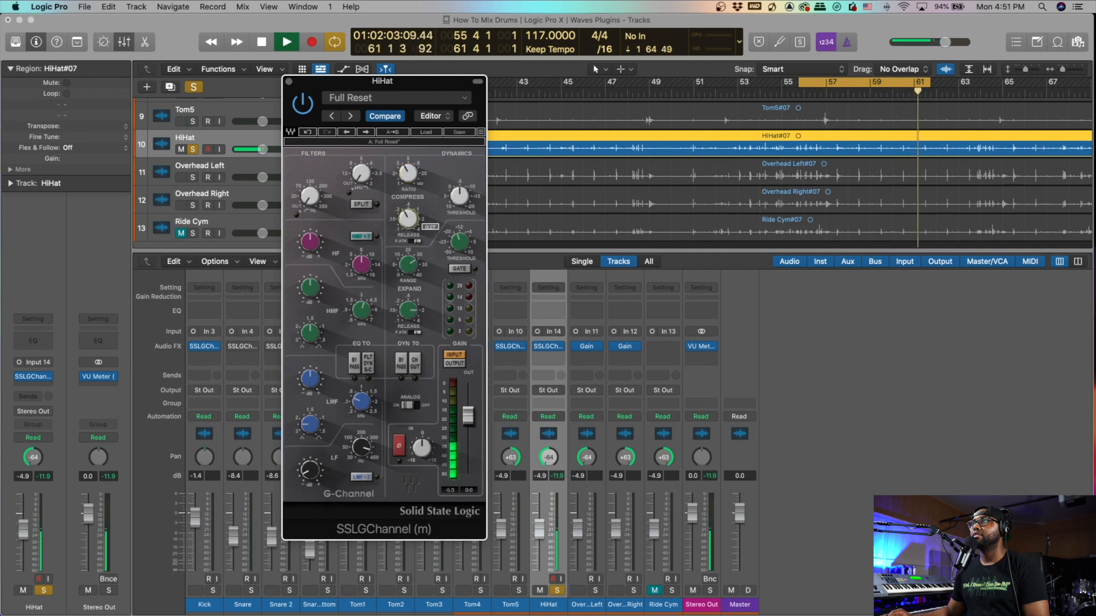
pyautogui.moveTo(407, 220); pyautogui.dragTo(407, 216)
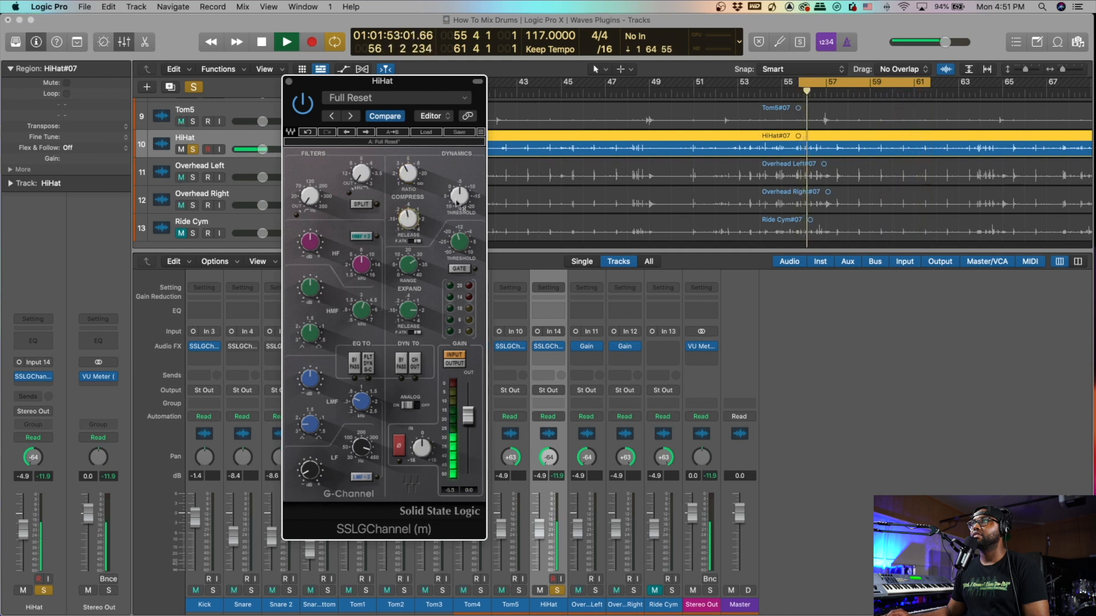
pyautogui.click(459, 201)
pyautogui.press('space')
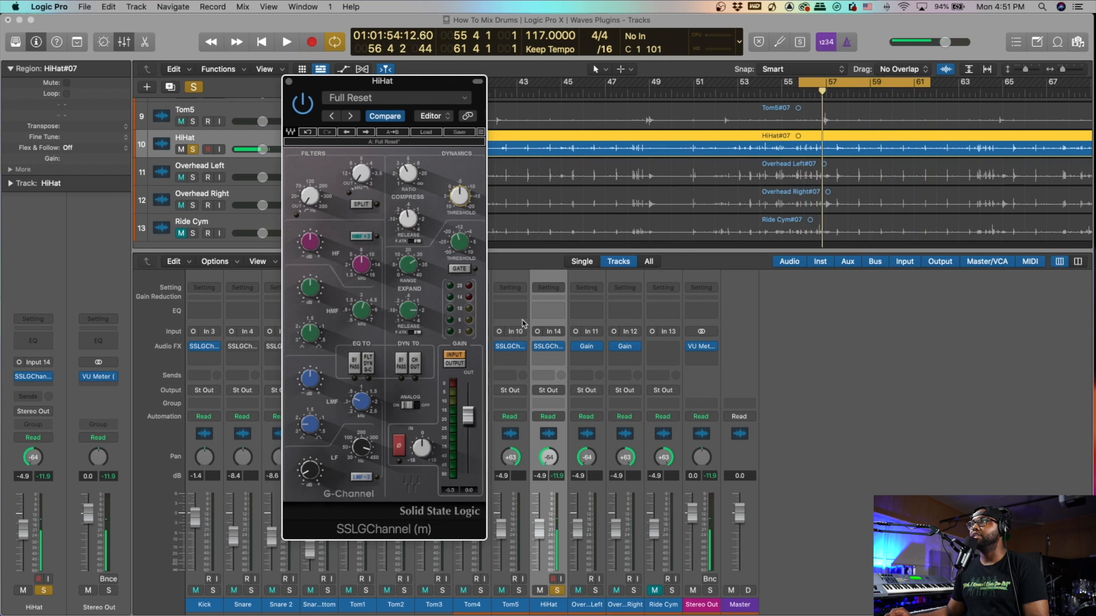
pyautogui.click(559, 590)
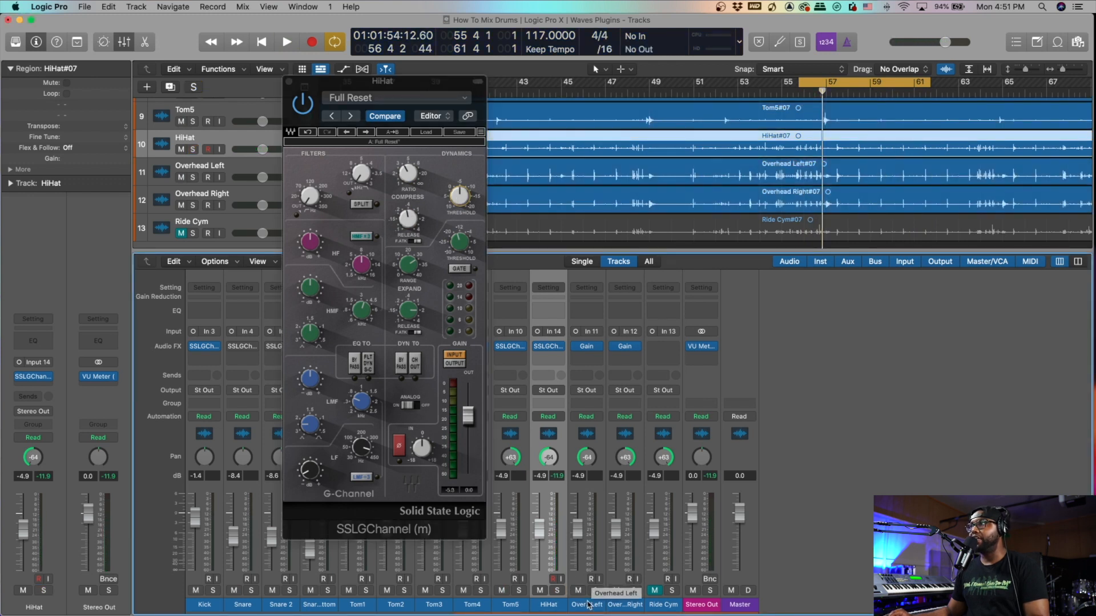
# Route the Overhead Left and Overhead Right outputs to Bus 1 and name its aux channel Overheads
pyautogui.click(588, 605)
pyautogui.keyDown('shift'); pyautogui.click(625, 605); pyautogui.keyUp('shift')
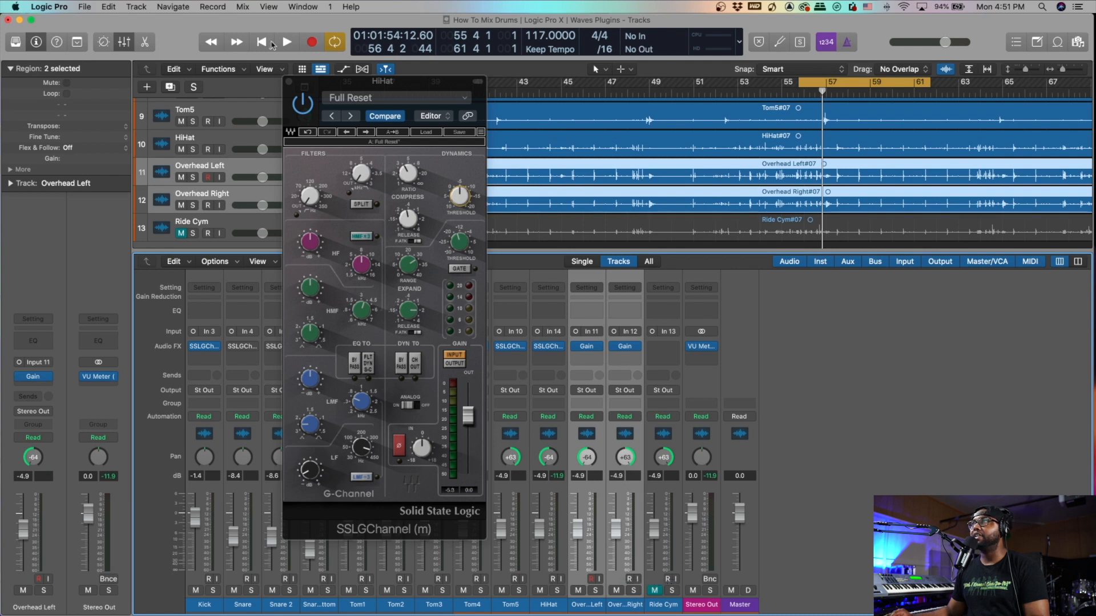
pyautogui.click(288, 81)
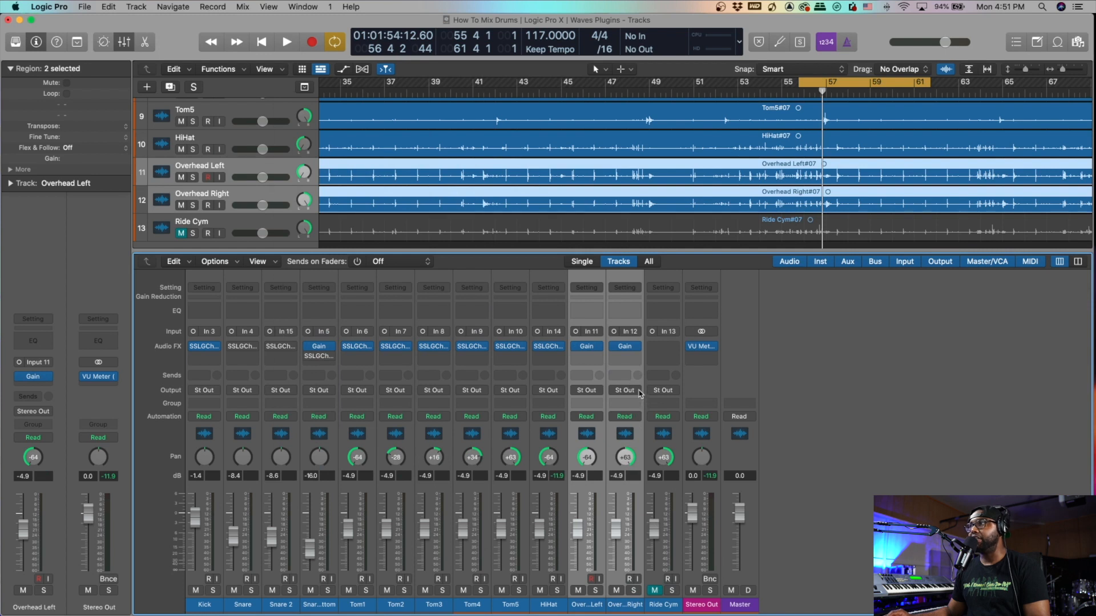
pyautogui.click(639, 393)
pyautogui.moveTo(649, 440)
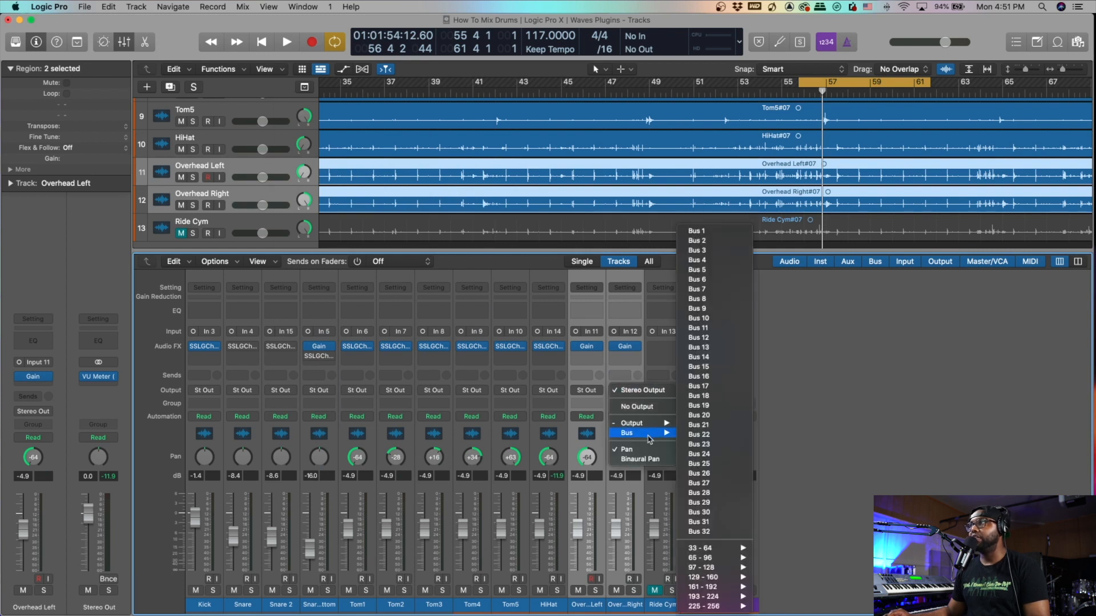
pyautogui.click(726, 231)
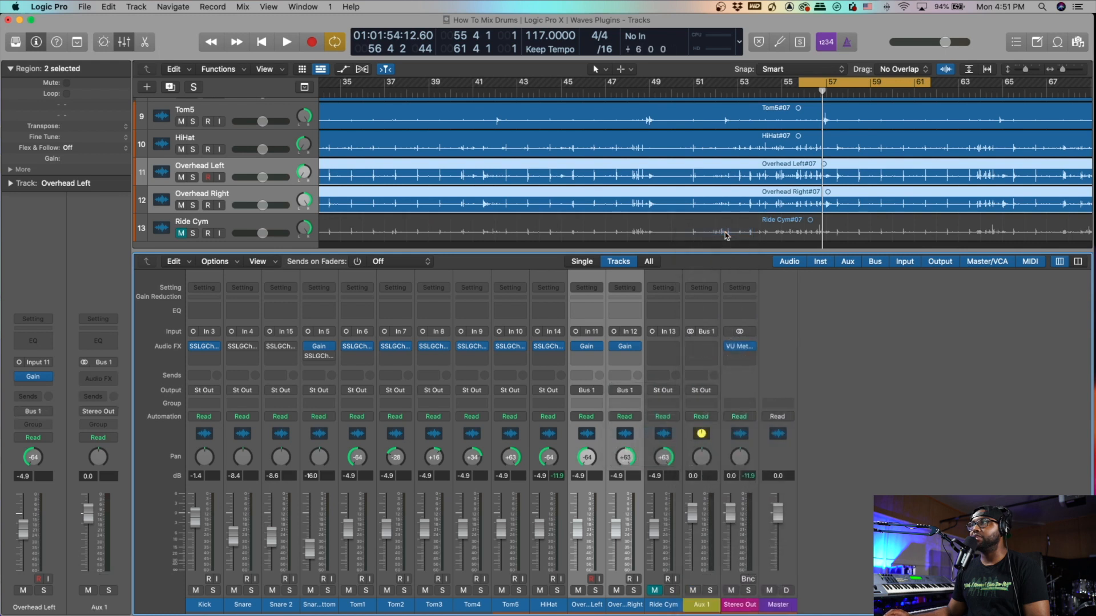
pyautogui.doubleClick(700, 604)
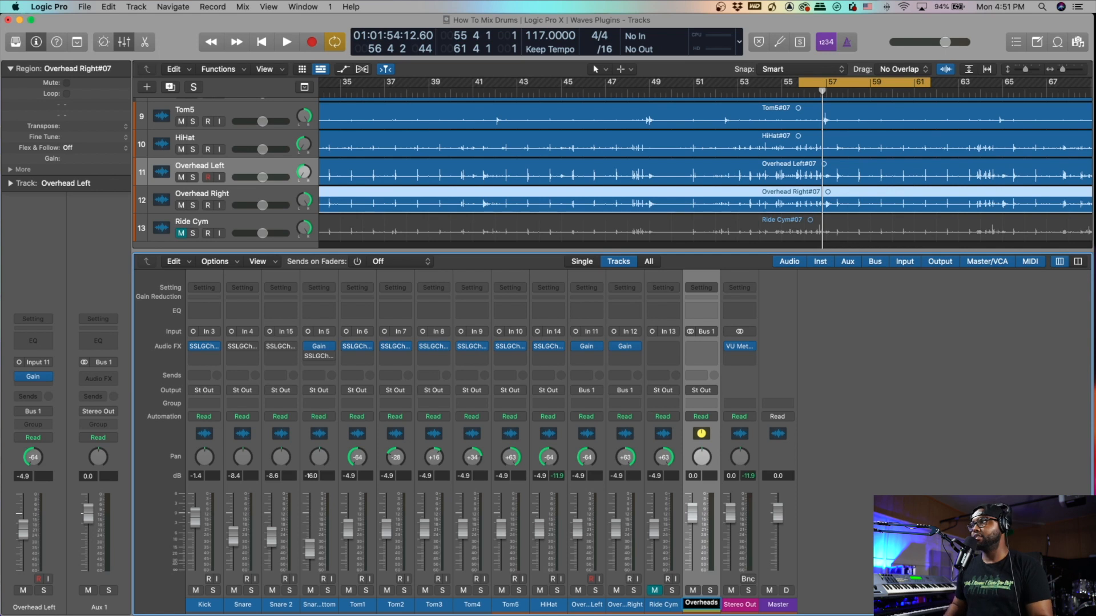
pyautogui.press('Return')
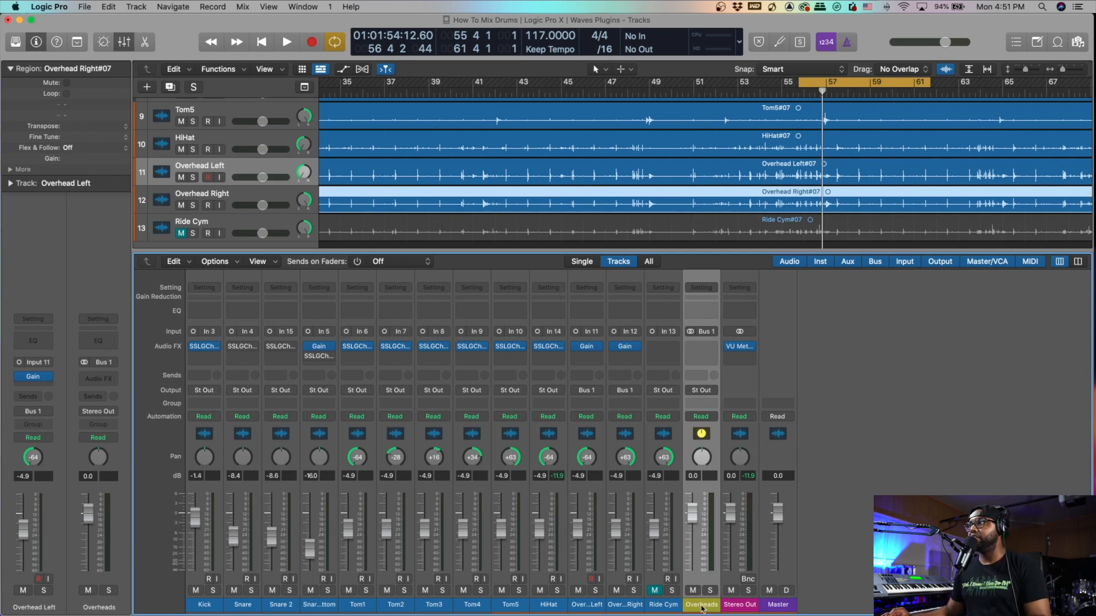
# Route the Ride Cym output to Bus 1 as well
pyautogui.click(675, 396)
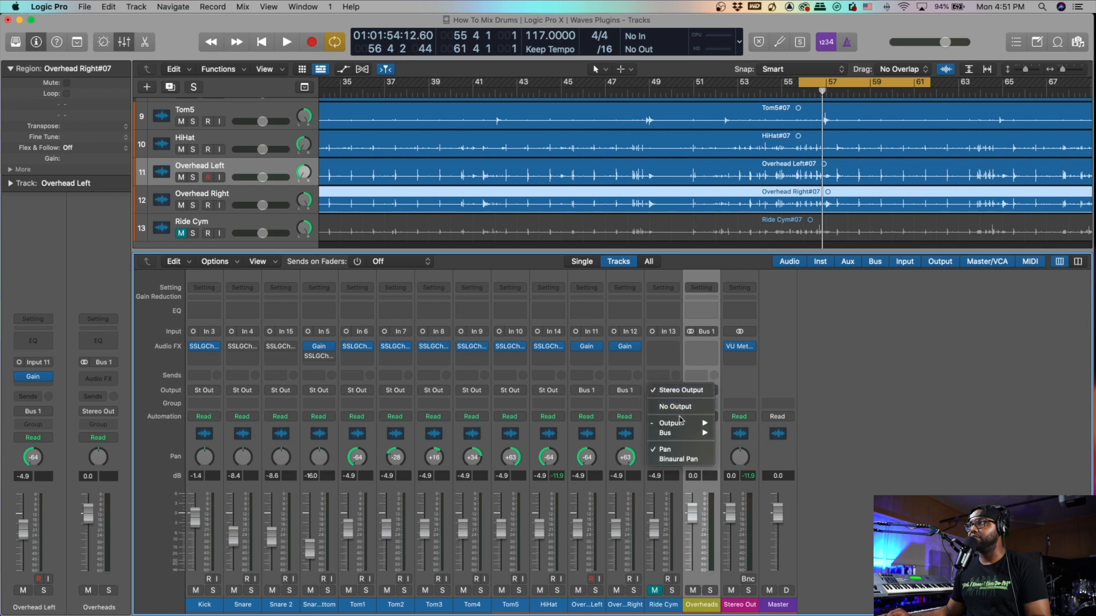
pyautogui.moveTo(685, 437)
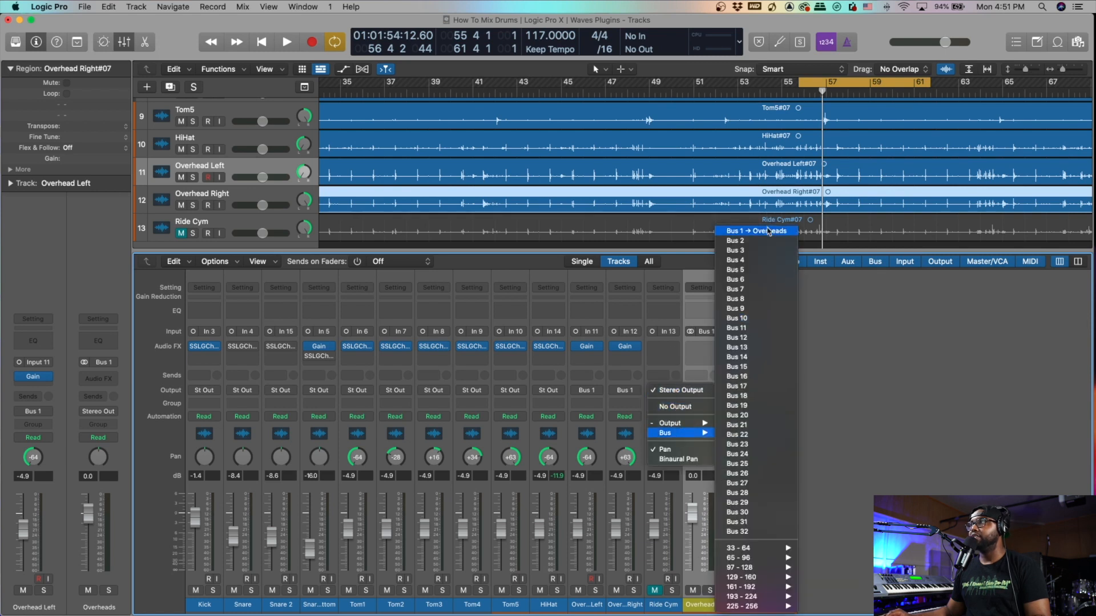
pyautogui.click(768, 230)
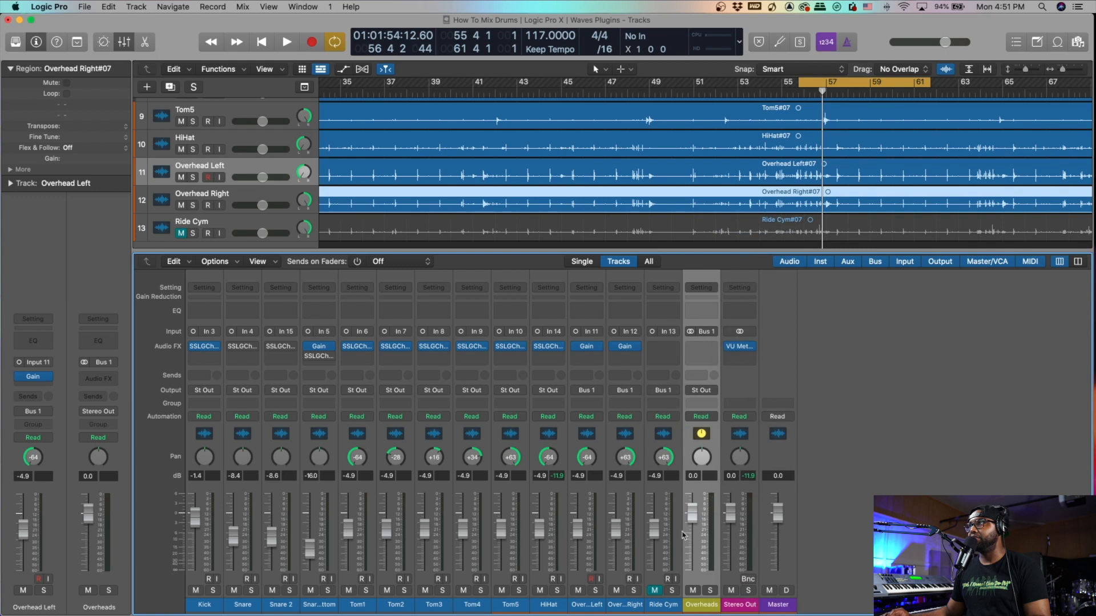
# Create a track for the Overheads aux channel and place it below Ride Cym in the track list
pyautogui.rightClick(697, 610)
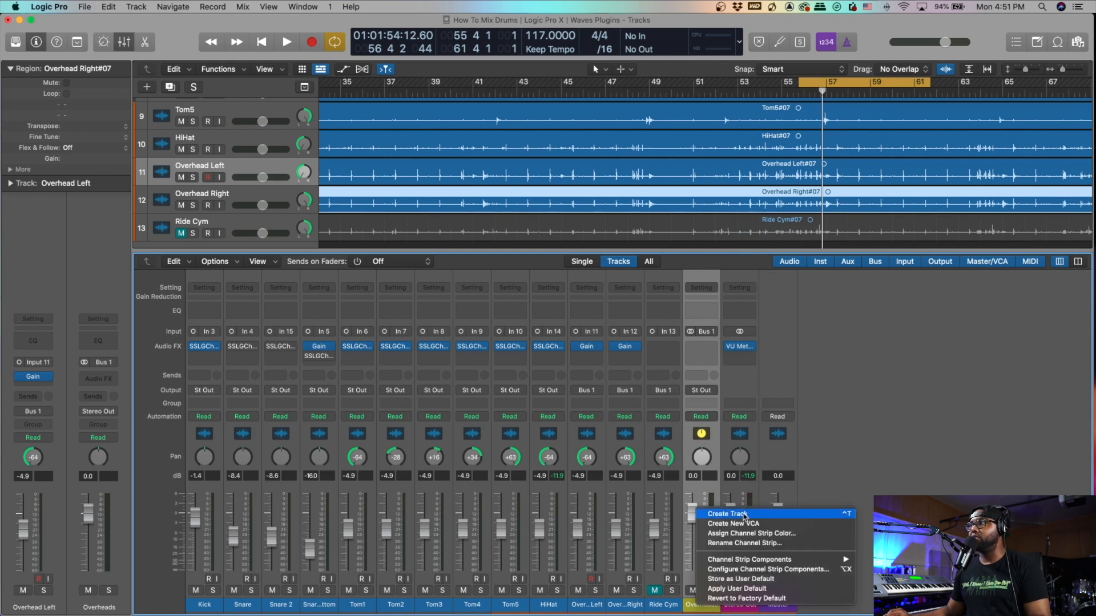
pyautogui.click(744, 514)
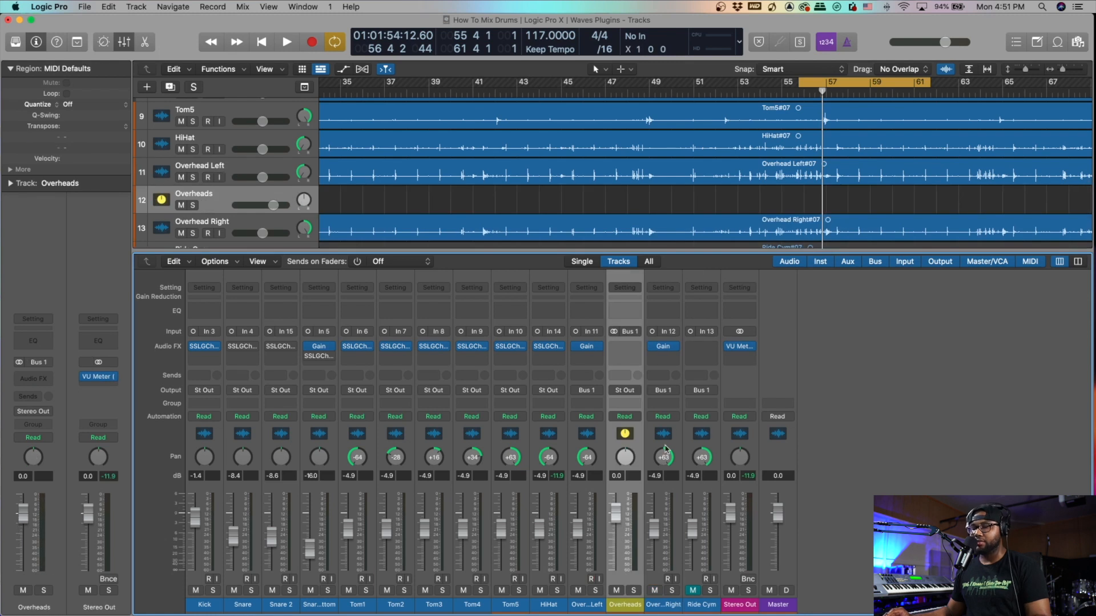
pyautogui.press('x')
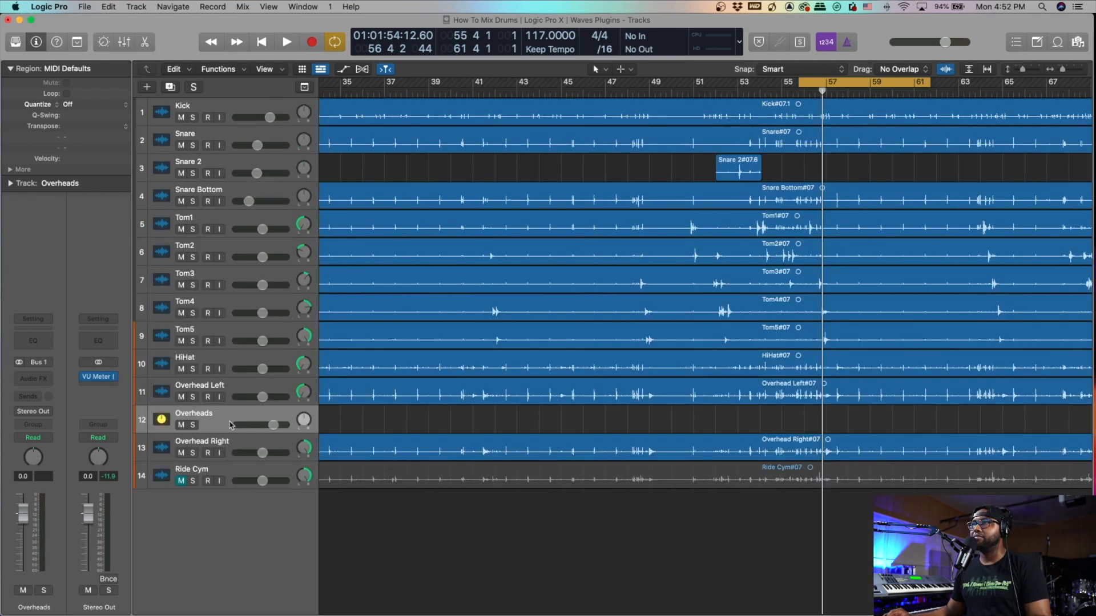
pyautogui.click(273, 424)
pyautogui.moveTo(220, 422); pyautogui.dragTo(217, 502)
# Unmute Ride Cym and play Overhead Left, Overhead Right and Ride Cym soloed together
pyautogui.click(181, 453)
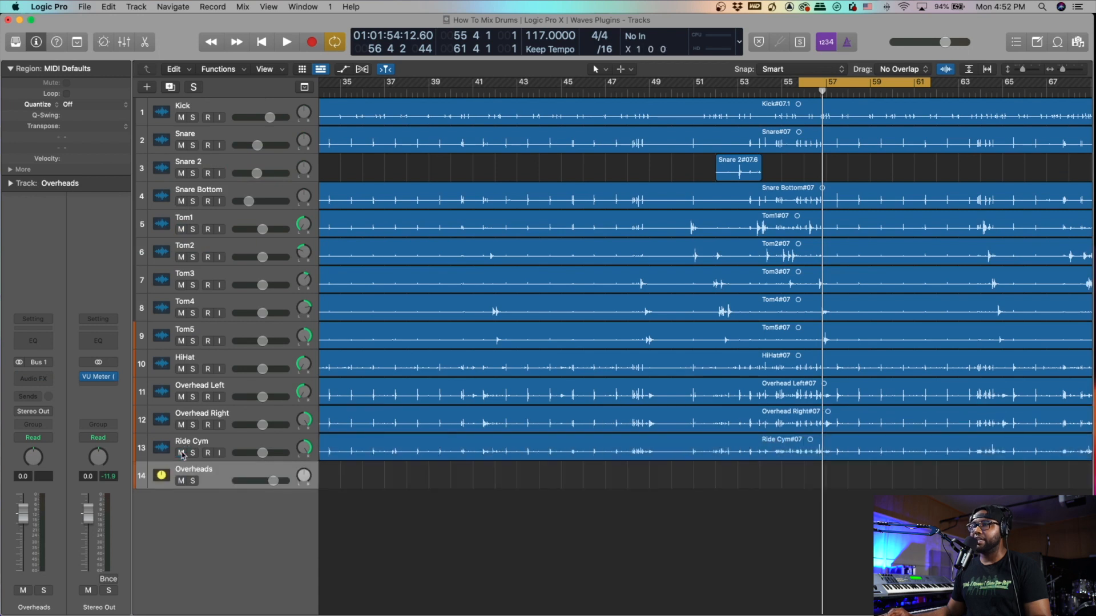
pyautogui.press('x')
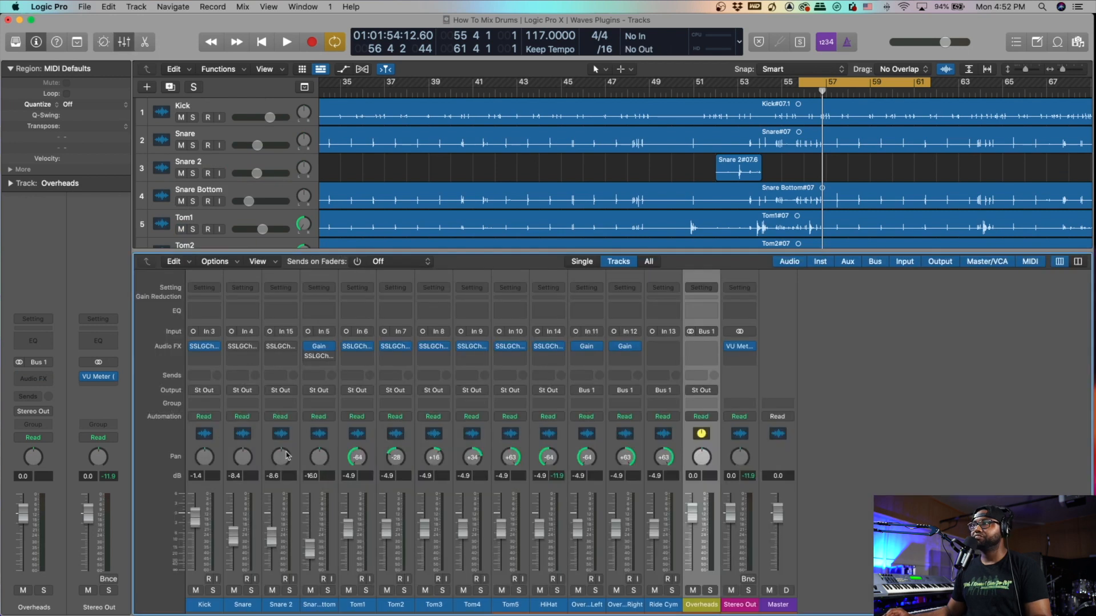
pyautogui.click(589, 608)
pyautogui.keyDown('shift'); pyautogui.click(663, 605); pyautogui.keyUp('shift')
pyautogui.click(672, 591)
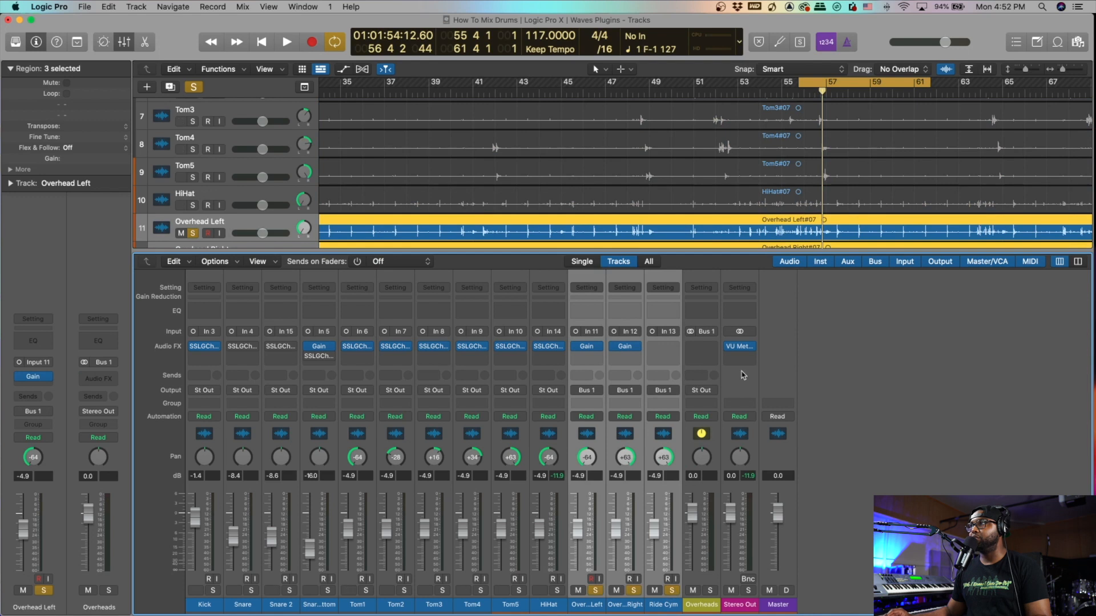
pyautogui.press('space')
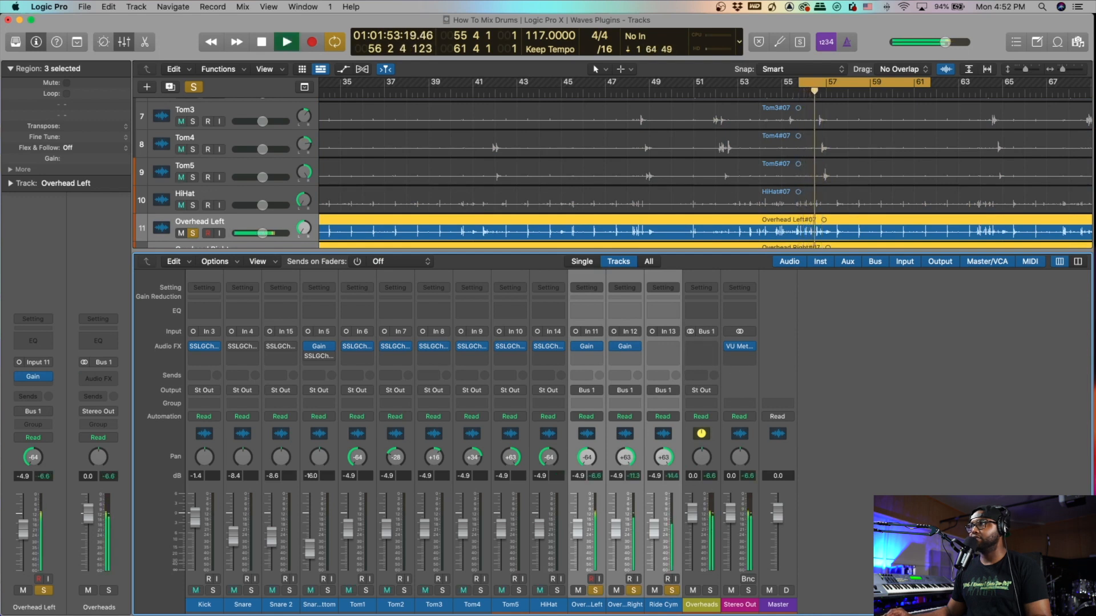
# Lower the Ride Cym level to -8.4 dB while listening to the soloed cymbal tracks
pyautogui.moveTo(654, 528); pyautogui.dragTo(677, 536)
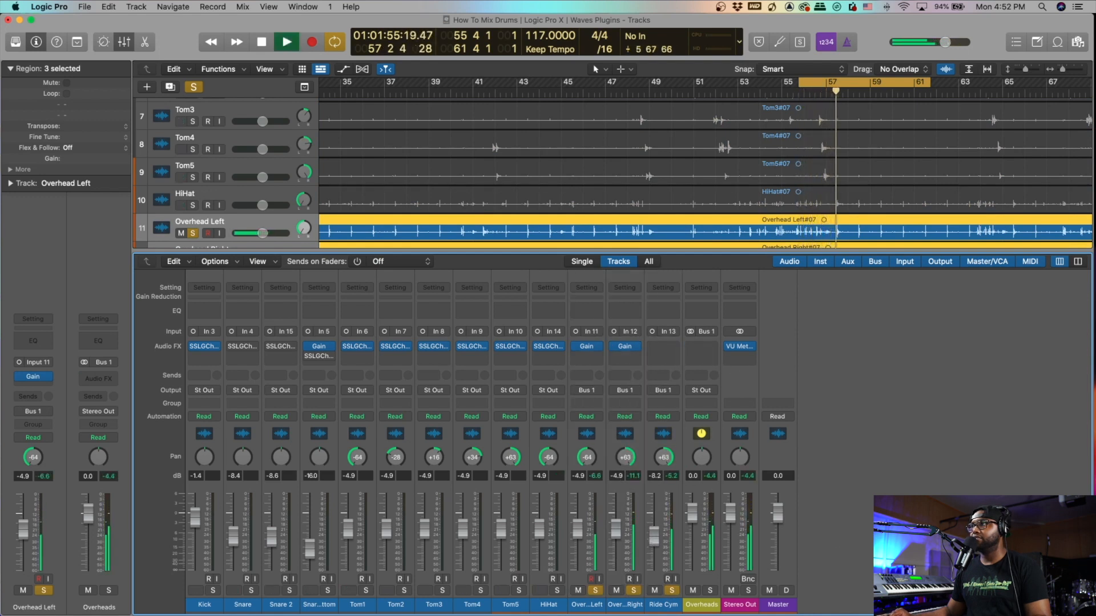
pyautogui.press('space')
# Insert the Waves SSLGChannel (s) plug-in on the Overheads aux channel
pyautogui.click(702, 348)
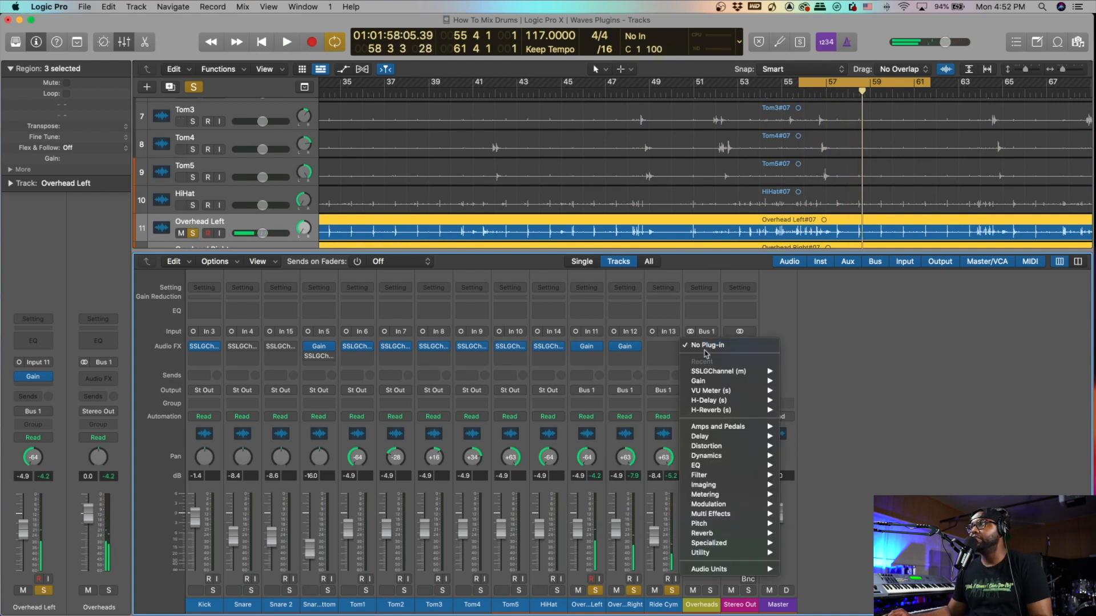
pyautogui.moveTo(723, 376)
pyautogui.moveTo(747, 569)
pyautogui.moveTo(856, 603)
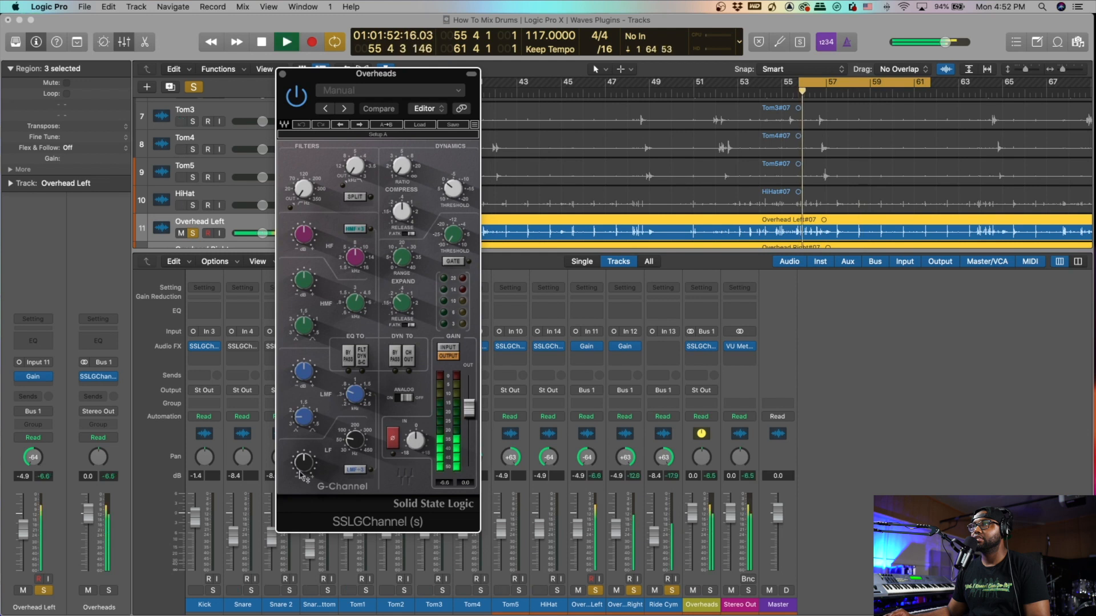
# Raise the LF frequency in the Overheads SSLGChannel and cut the LF gain by about 7.8 dB during playback
pyautogui.moveTo(355, 441); pyautogui.dragTo(355, 419)
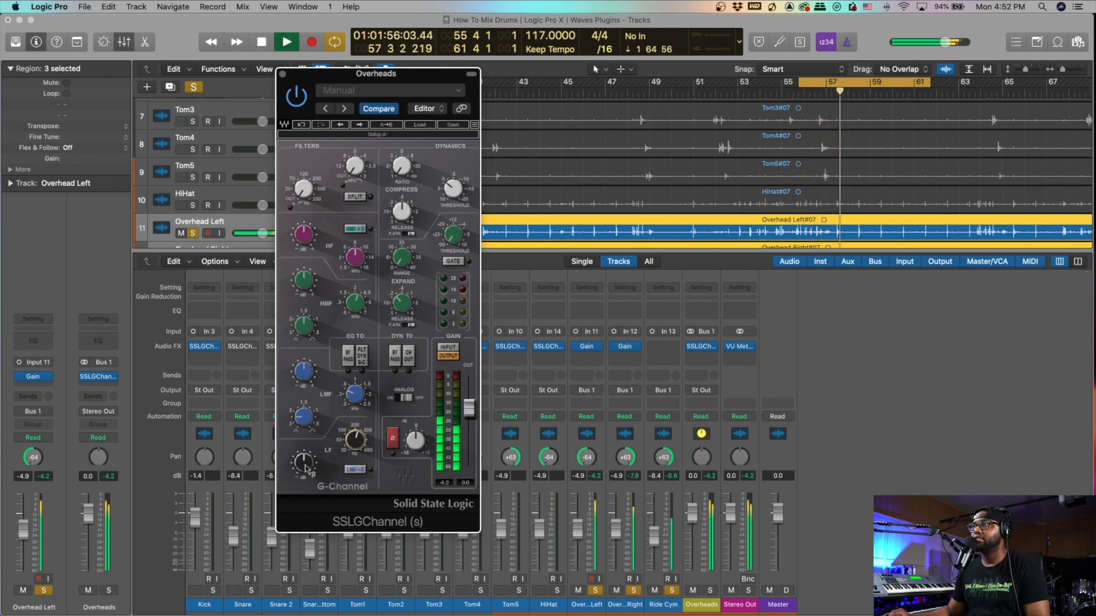
pyautogui.moveTo(304, 463)
pyautogui.mouseDown()
pyautogui.moveTo(304, 483)
pyautogui.moveTo(301, 461)
pyautogui.mouseUp()
pyautogui.press('space')
pyautogui.press('space')
pyautogui.press('space')
pyautogui.press('space')
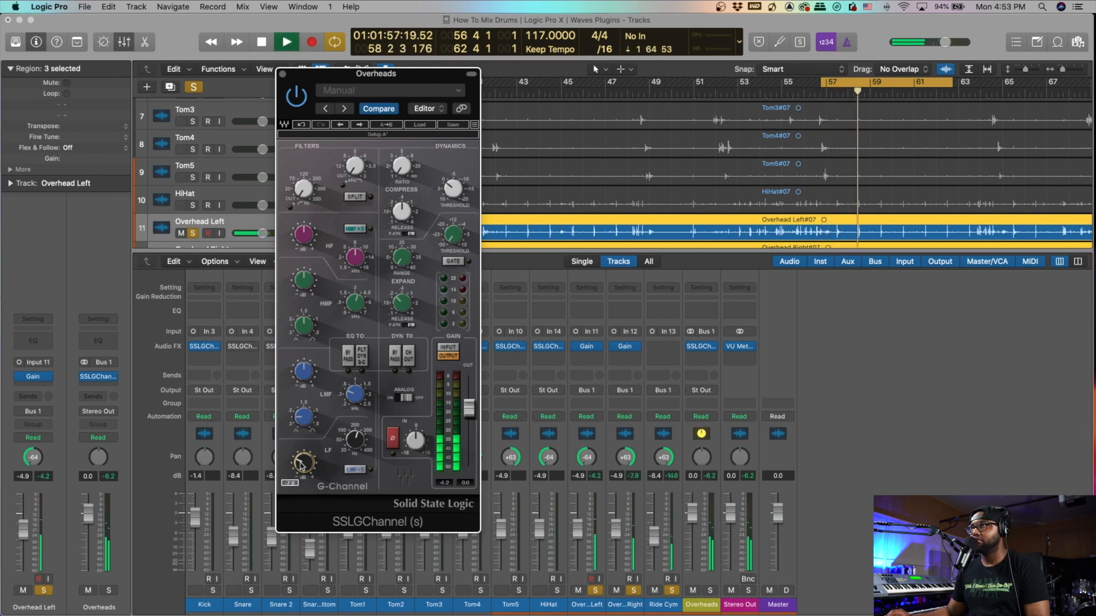
pyautogui.press('space')
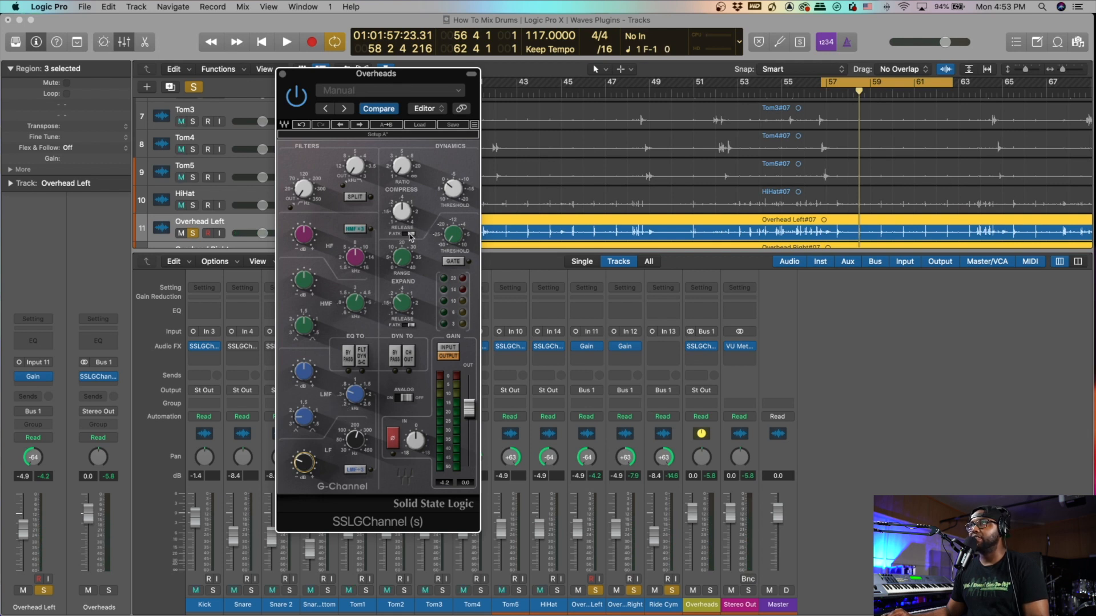
pyautogui.press('space')
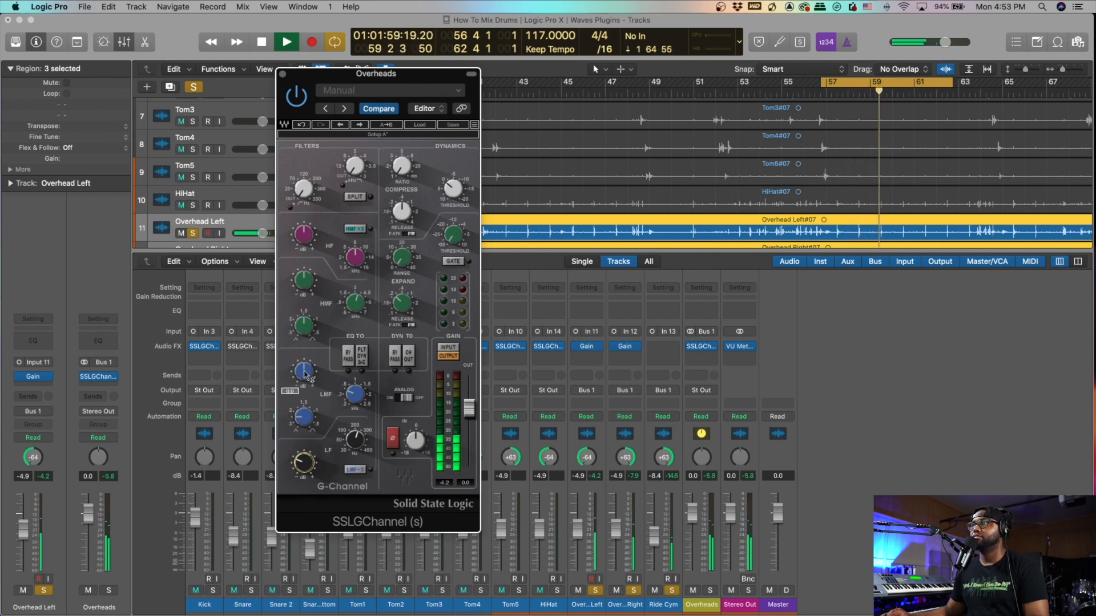
# Boost the Overheads LMF band to find the unpleasant frequency, adjust the LMF frequency, and reduce that band's gain to a slight cut
pyautogui.moveTo(304, 376); pyautogui.dragTo(304, 339)
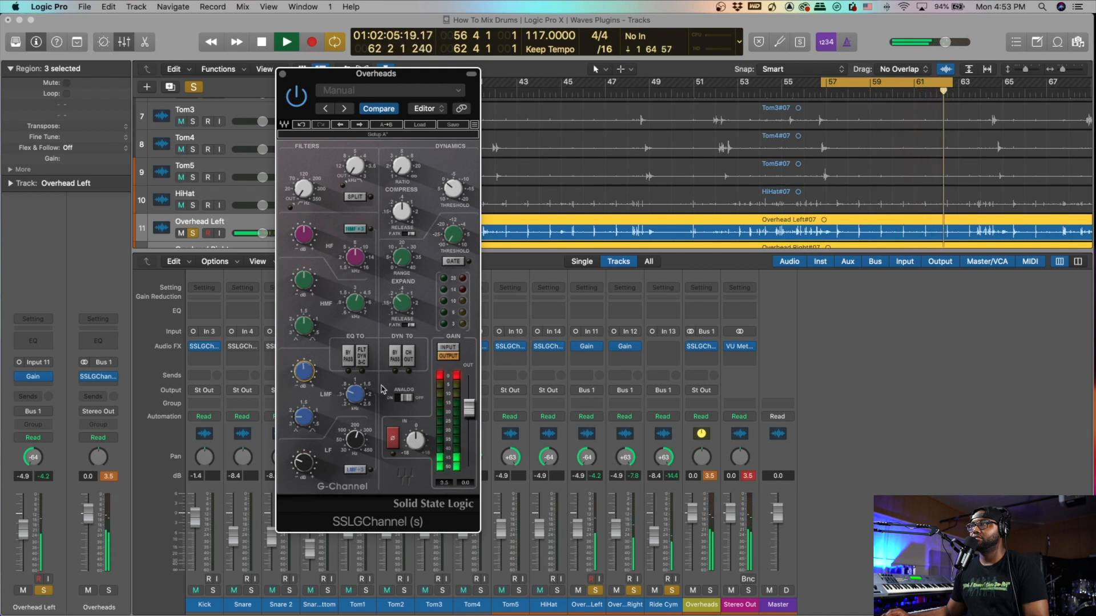
pyautogui.moveTo(355, 394); pyautogui.dragTo(366, 397)
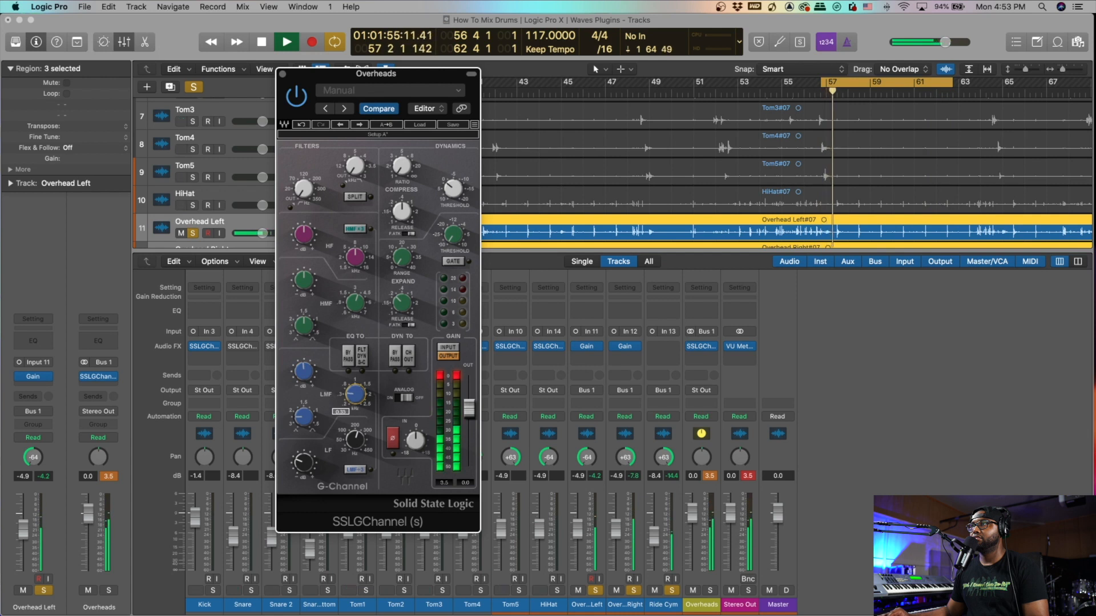
pyautogui.moveTo(297, 370); pyautogui.dragTo(296, 373)
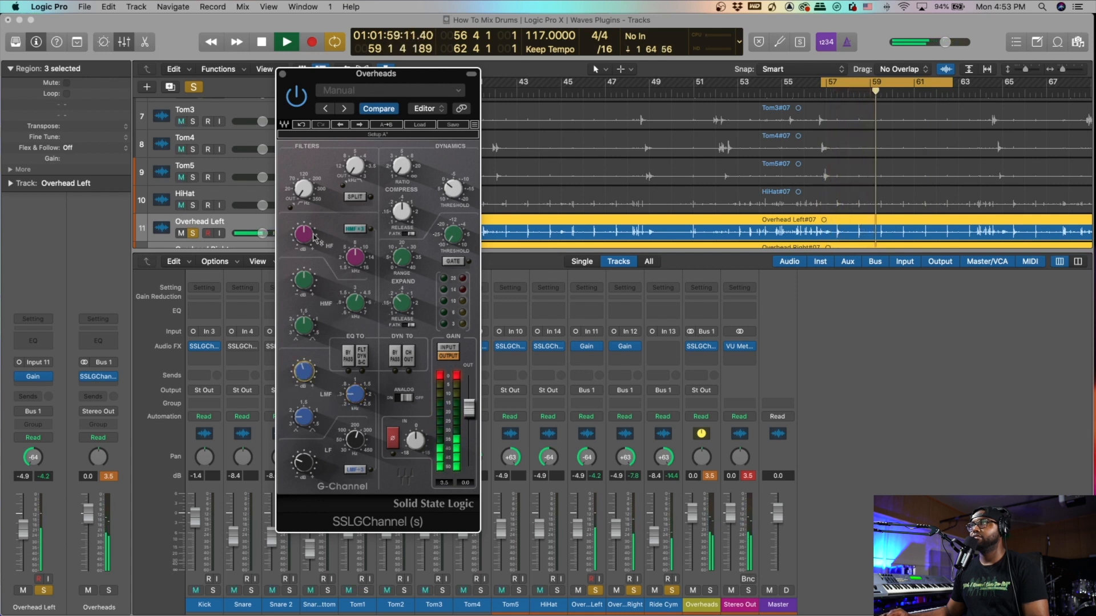
pyautogui.press('space')
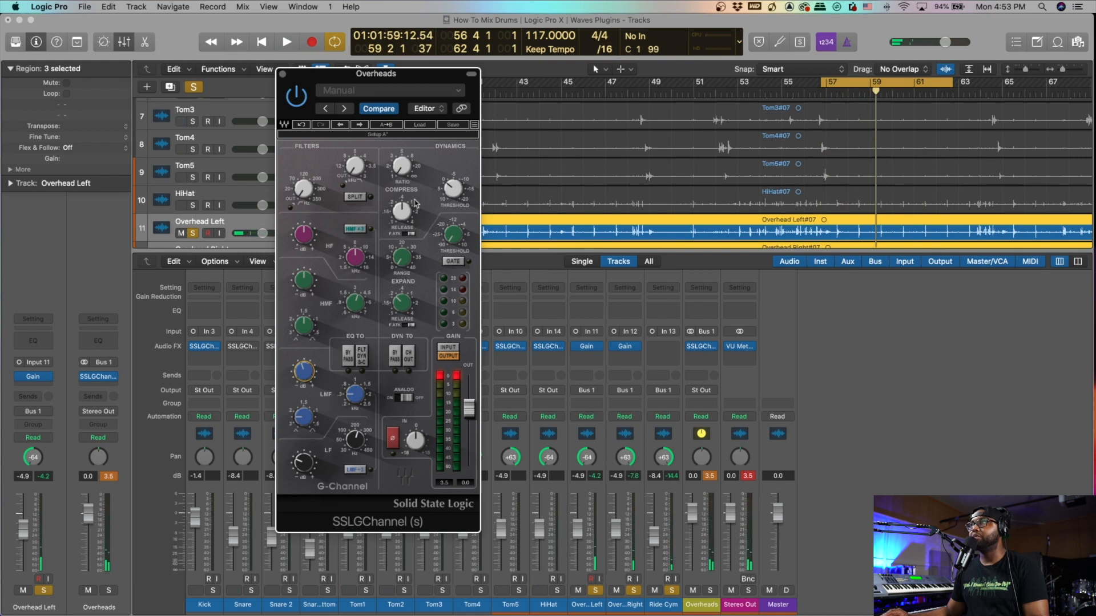
# Set the compressor ratio and fine-tune its threshold in the Overheads SSLGChannel while playing the loop, and close the plug-in
pyautogui.click(399, 165)
pyautogui.press('space')
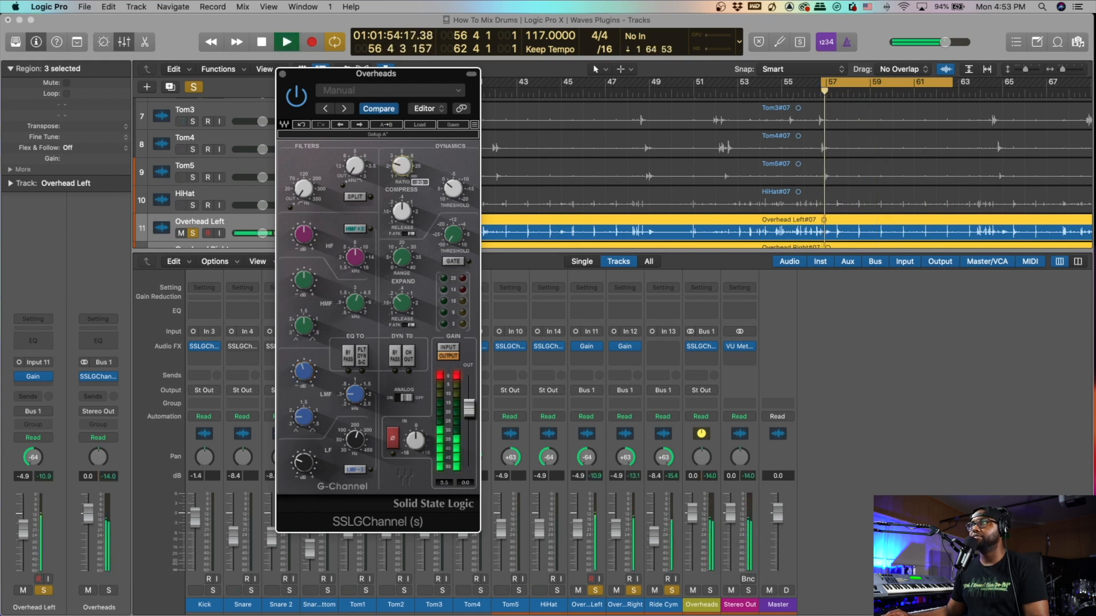
pyautogui.moveTo(450, 186); pyautogui.dragTo(455, 191)
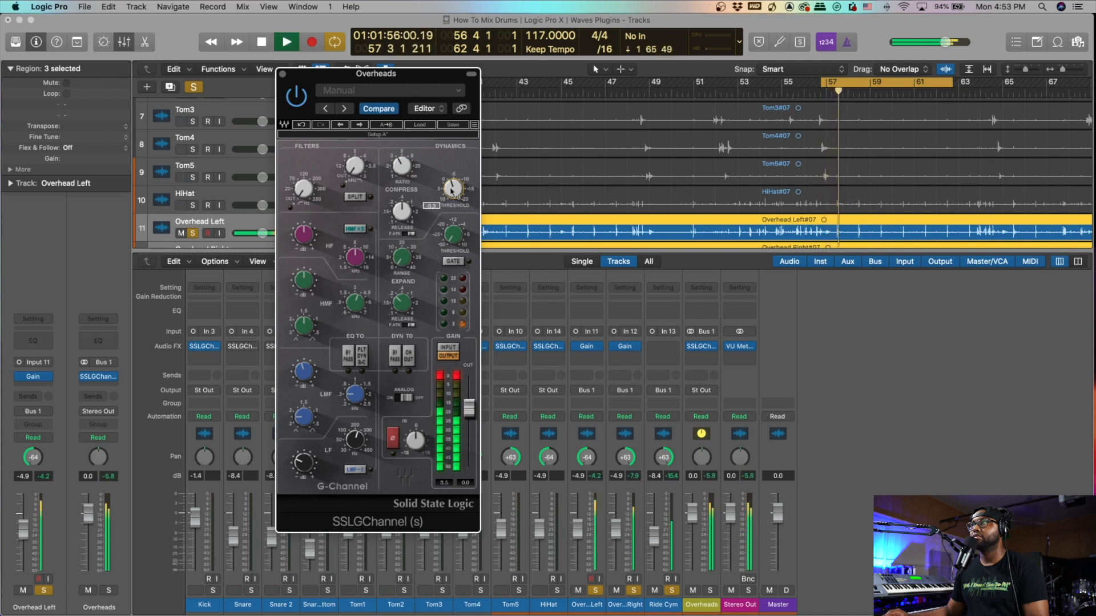
pyautogui.moveTo(455, 191); pyautogui.dragTo(455, 188)
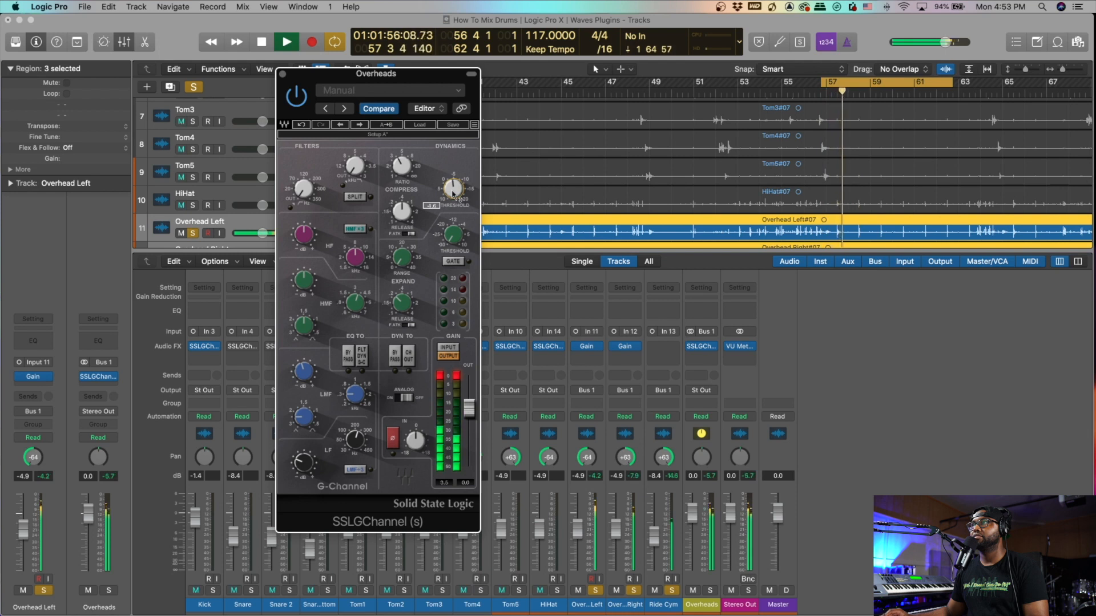
pyautogui.press('space')
pyautogui.moveTo(452, 194); pyautogui.dragTo(452, 190)
pyautogui.press('space')
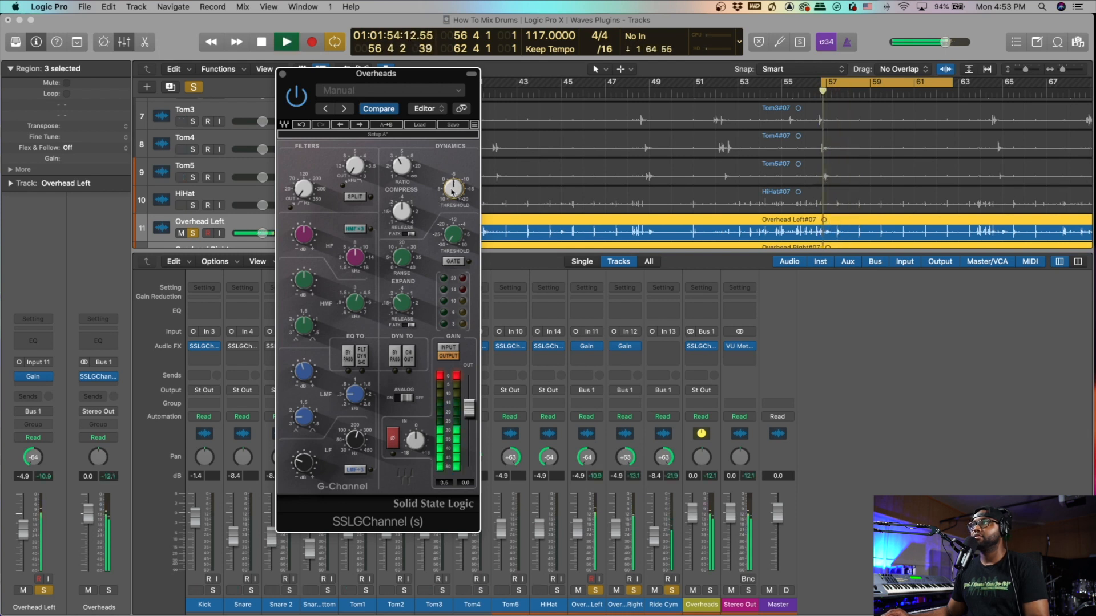
pyautogui.moveTo(452, 192)
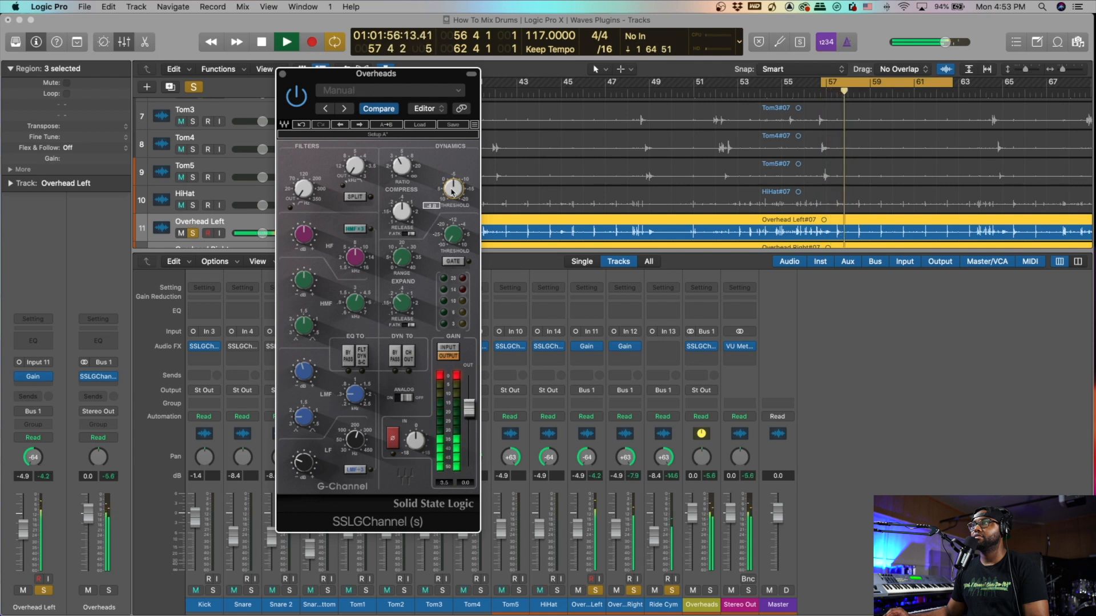
pyautogui.press('space')
pyautogui.click(282, 77)
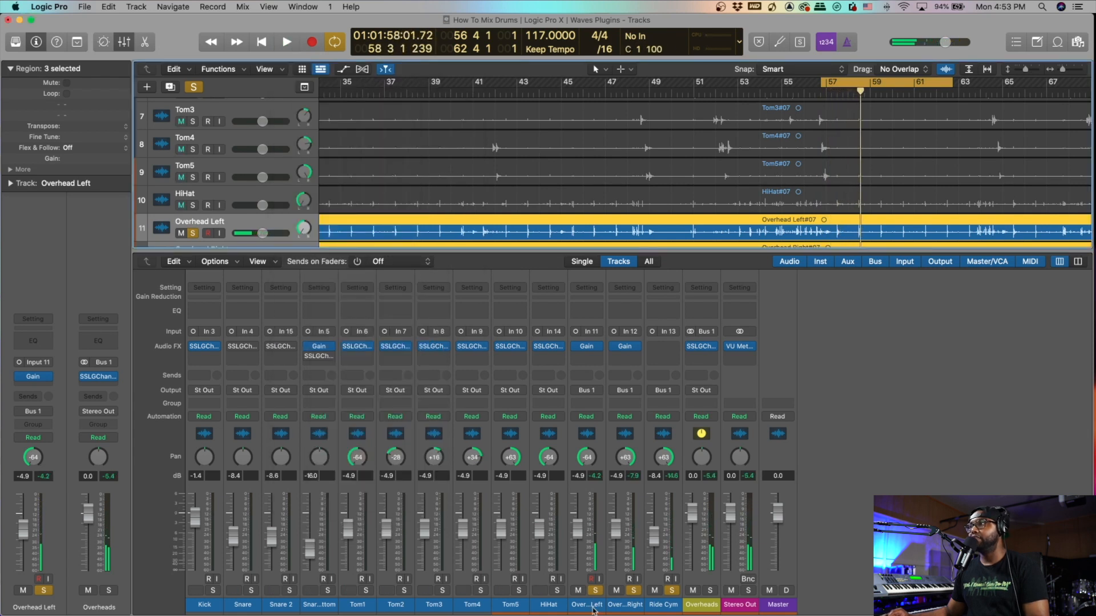
# Turn off solo on Overhead Left, Overhead Right and Ride Cym together and play the full kit
pyautogui.moveTo(595, 610); pyautogui.dragTo(654, 612)
pyautogui.click(672, 591)
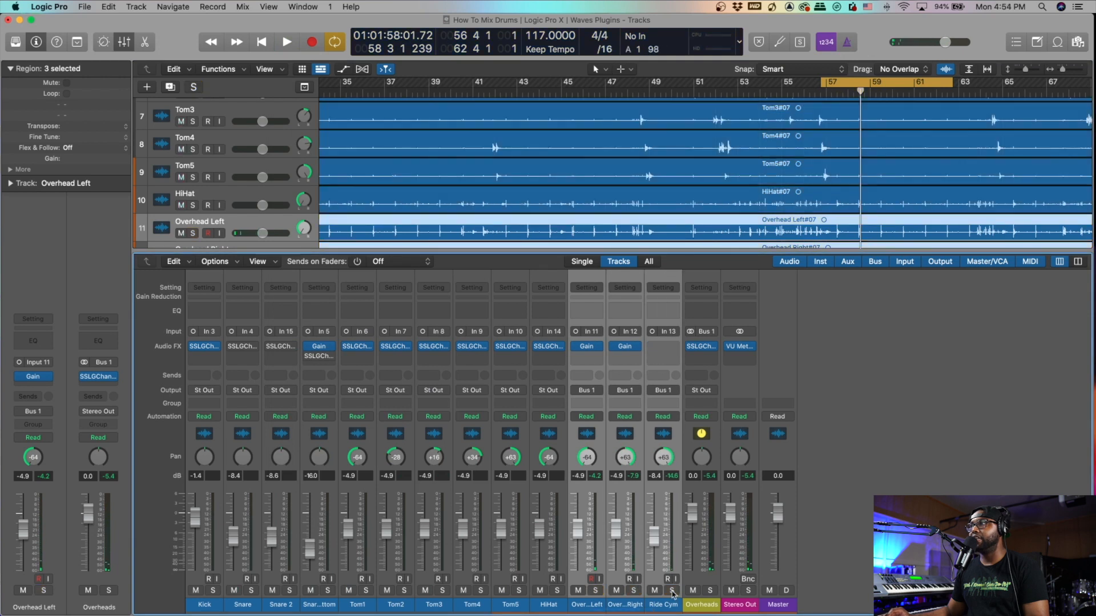
pyautogui.press('space')
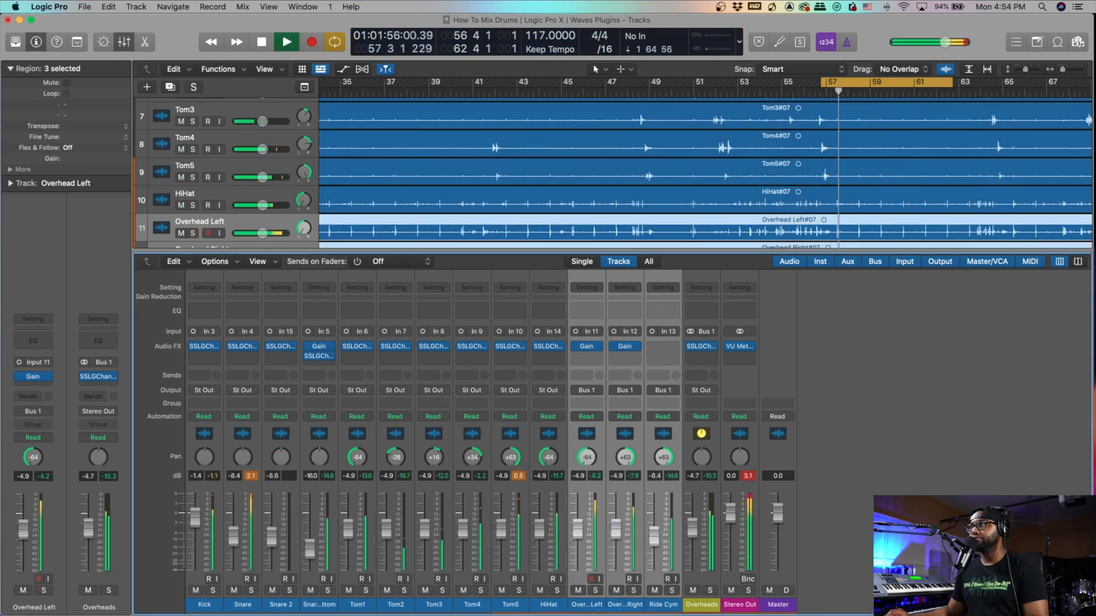
# Set the Overheads fader to -4.6 dB against the full kit and reset the Stereo Out peak level
pyautogui.moveTo(692, 522); pyautogui.dragTo(692, 528)
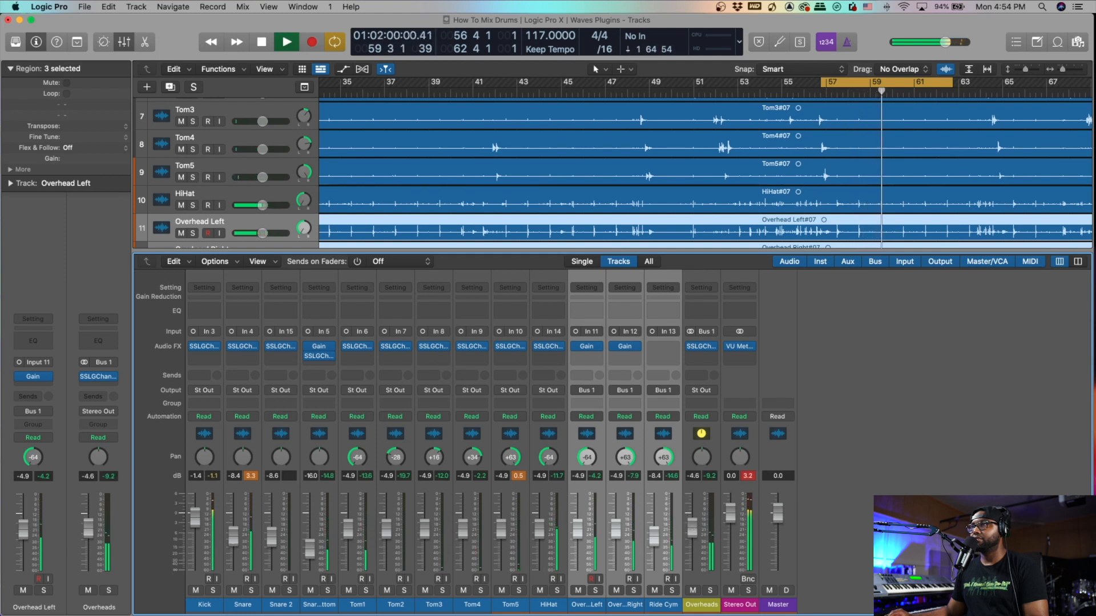
pyautogui.moveTo(234, 537); pyautogui.dragTo(234, 539)
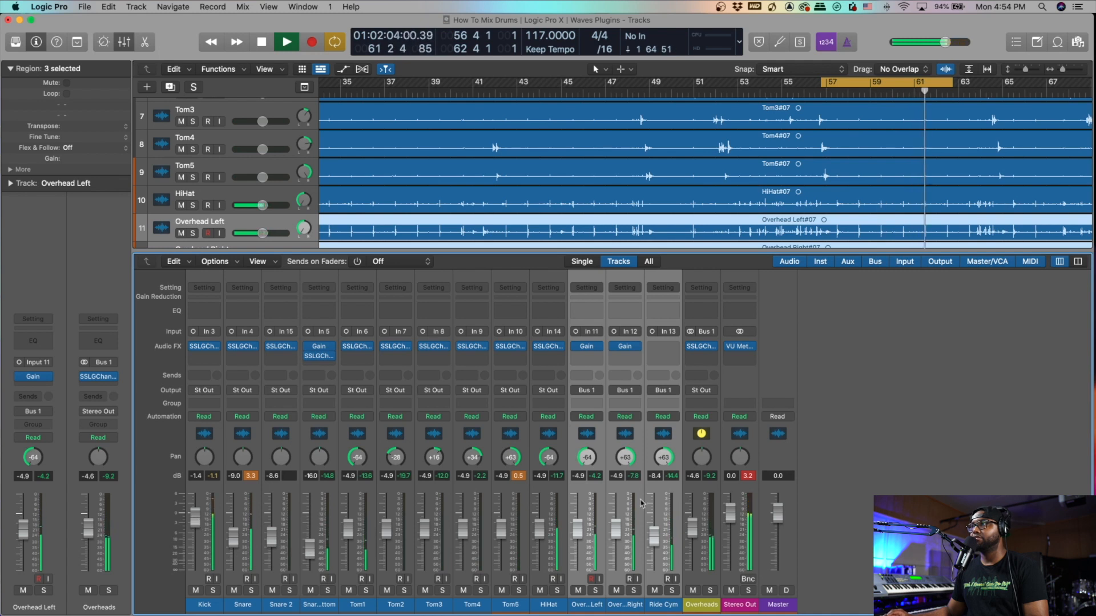
pyautogui.click(748, 476)
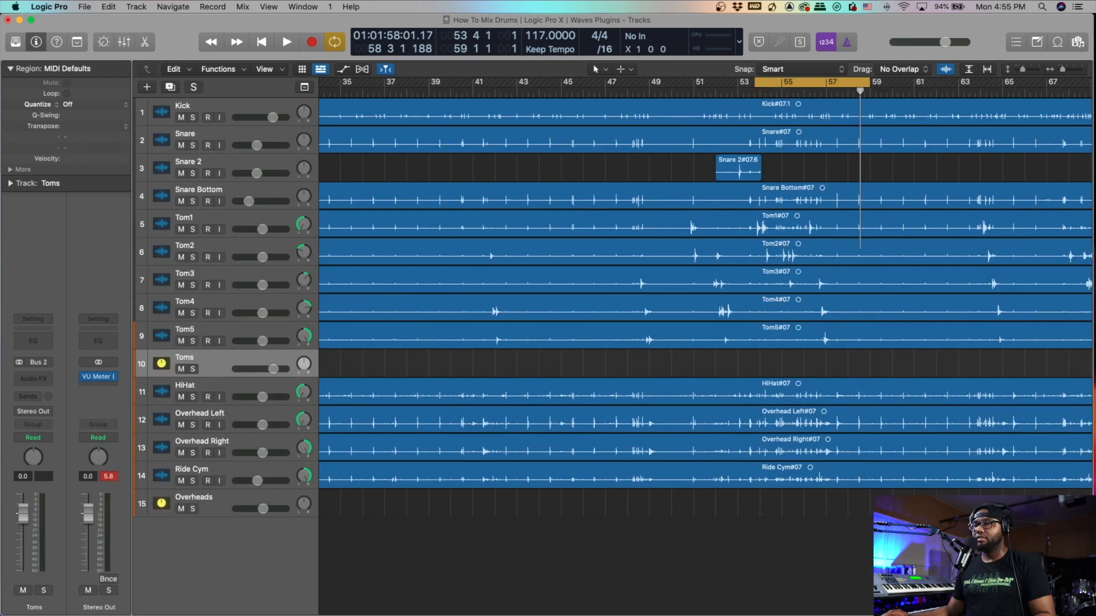
# Insert the stereo Waves CLA Drums (s) plug-in on the Toms aux channel and reposition its window
pyautogui.press('x')
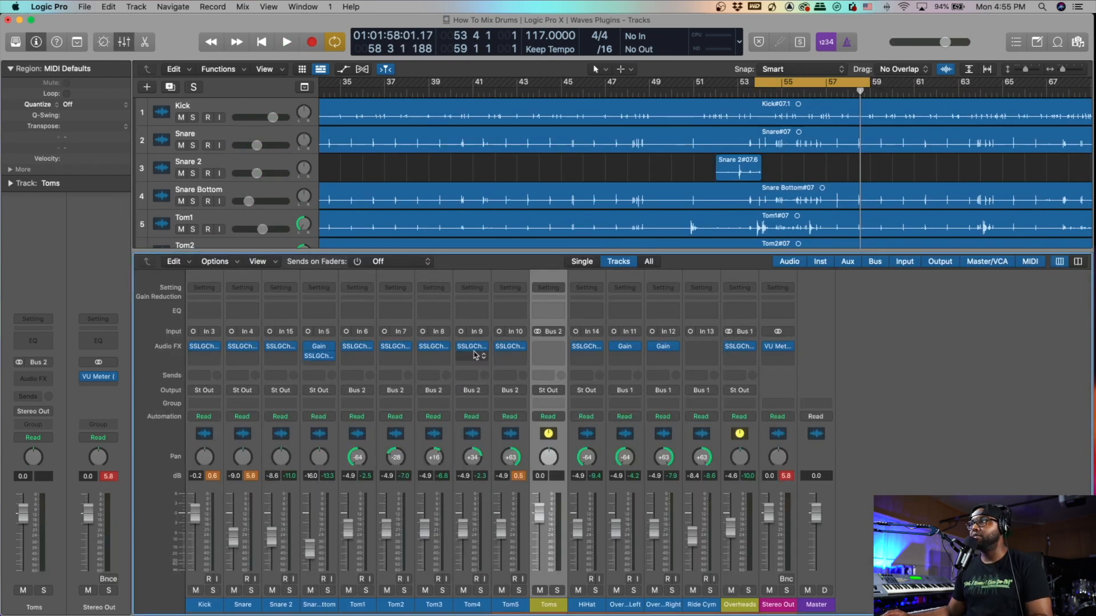
pyautogui.click(540, 351)
pyautogui.moveTo(611, 477)
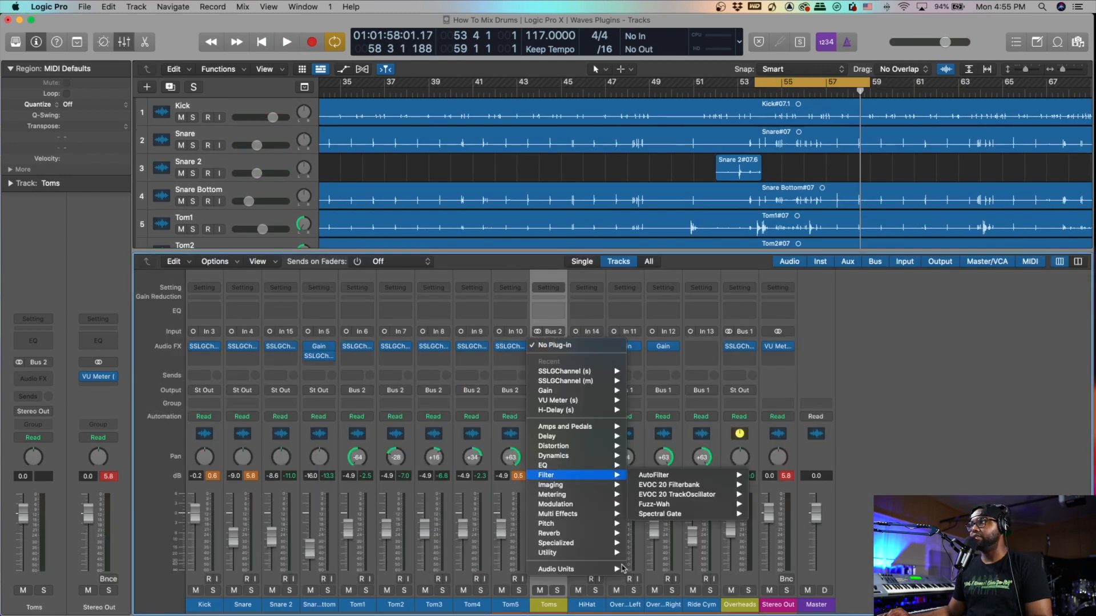
pyautogui.moveTo(614, 569)
pyautogui.moveTo(685, 606)
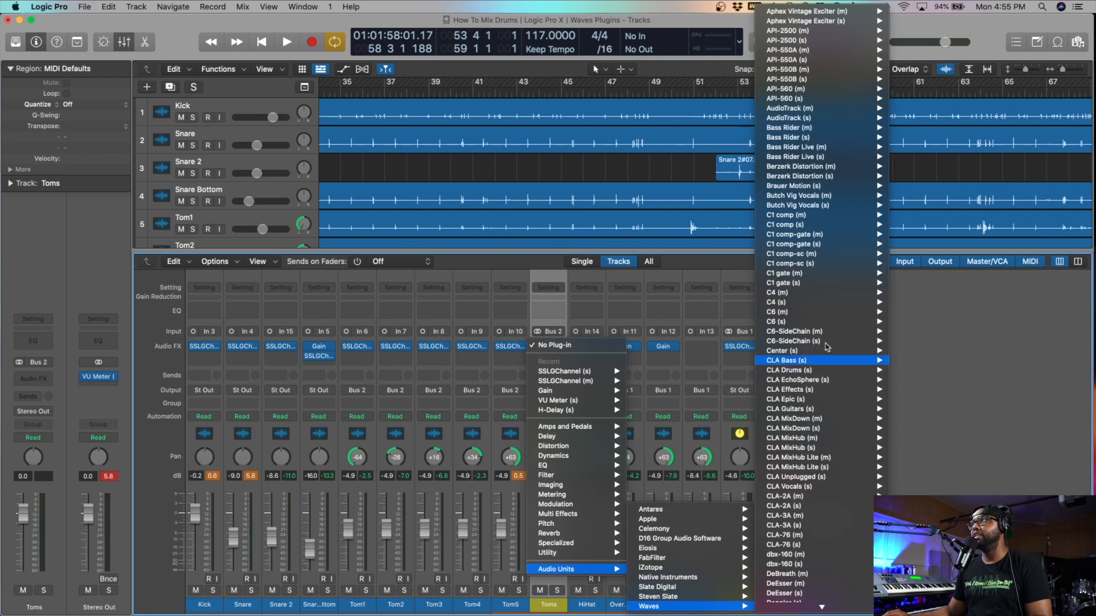
pyautogui.moveTo(838, 422)
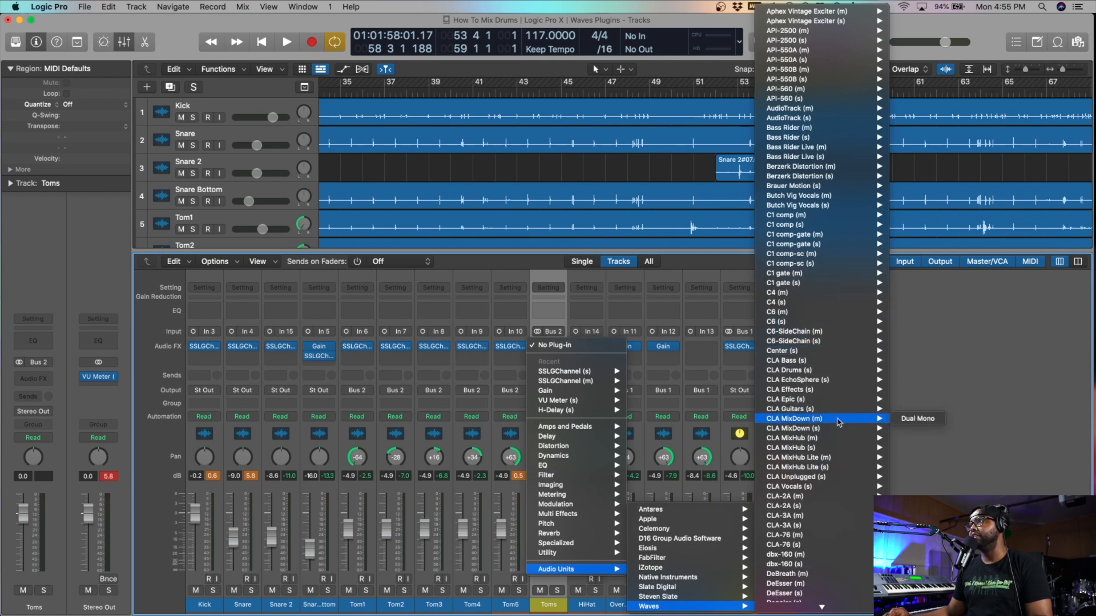
pyautogui.scroll(-4, 839, 422)
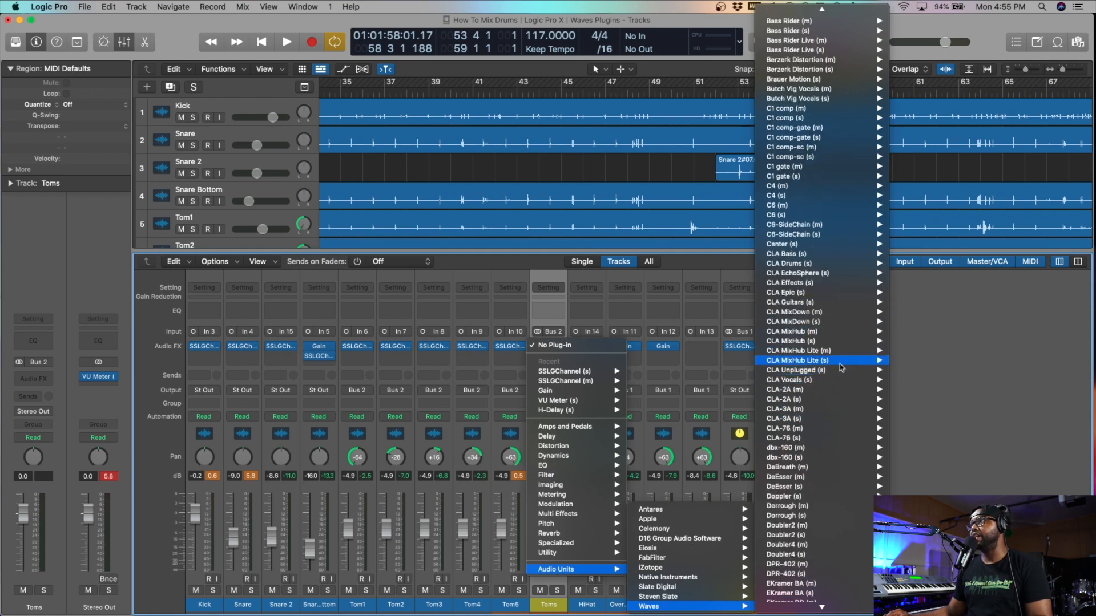
pyautogui.click(910, 263)
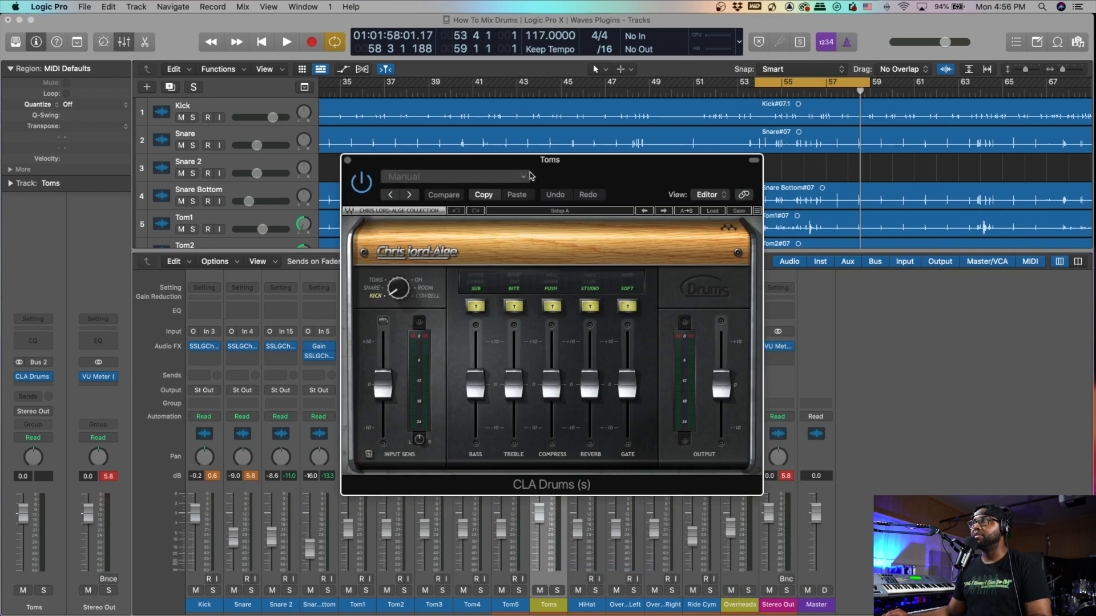
pyautogui.moveTo(581, 169); pyautogui.dragTo(510, 181)
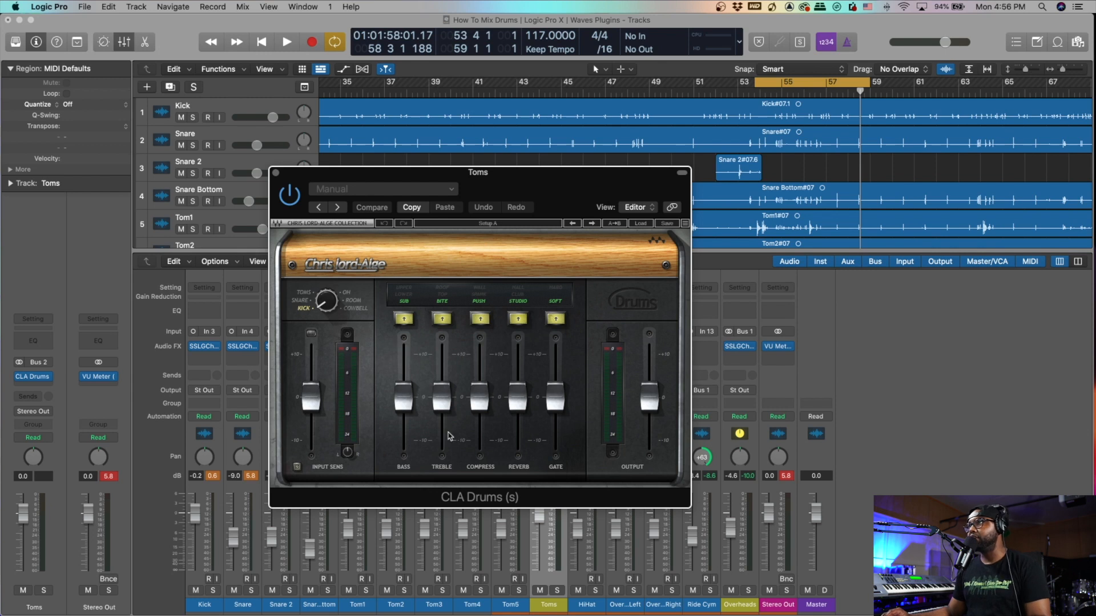
# Set CLA Drums to Toms mode and play the Toms bus soloed
pyautogui.click(309, 294)
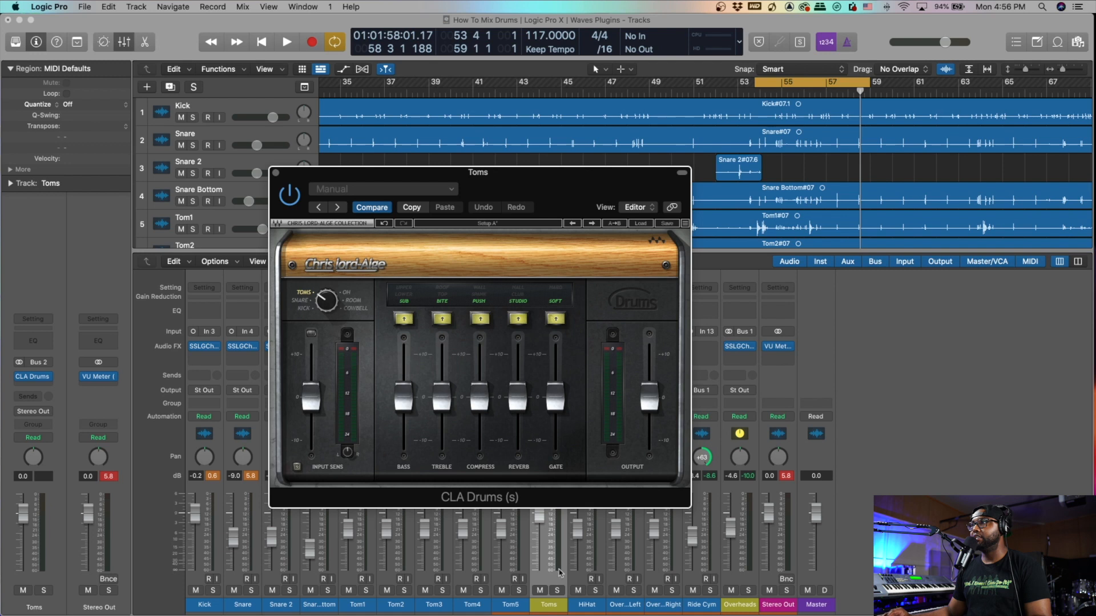
pyautogui.click(557, 591)
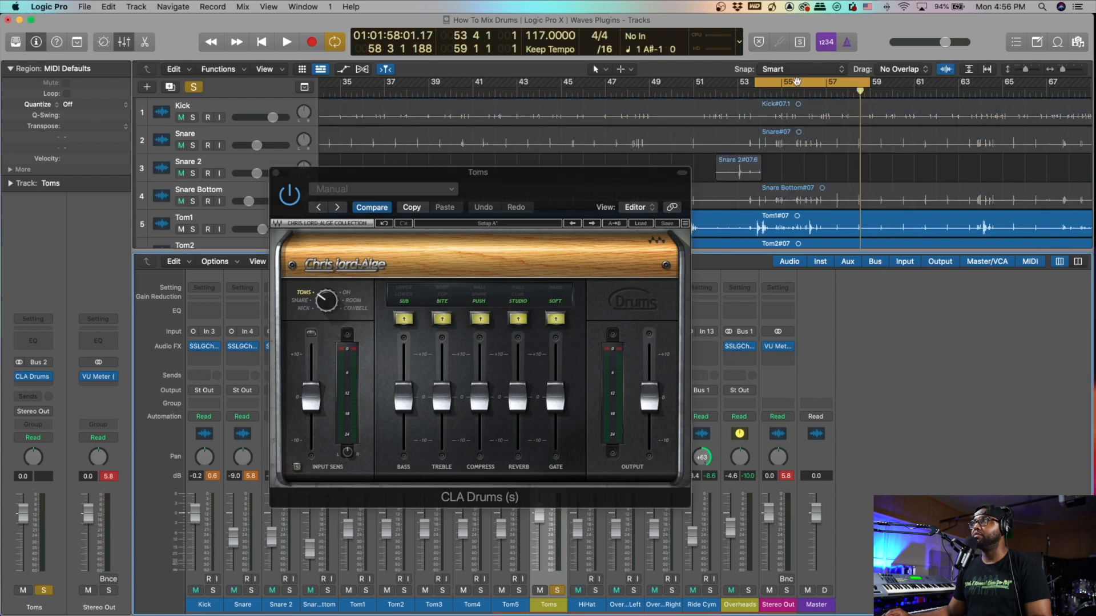
pyautogui.press('space')
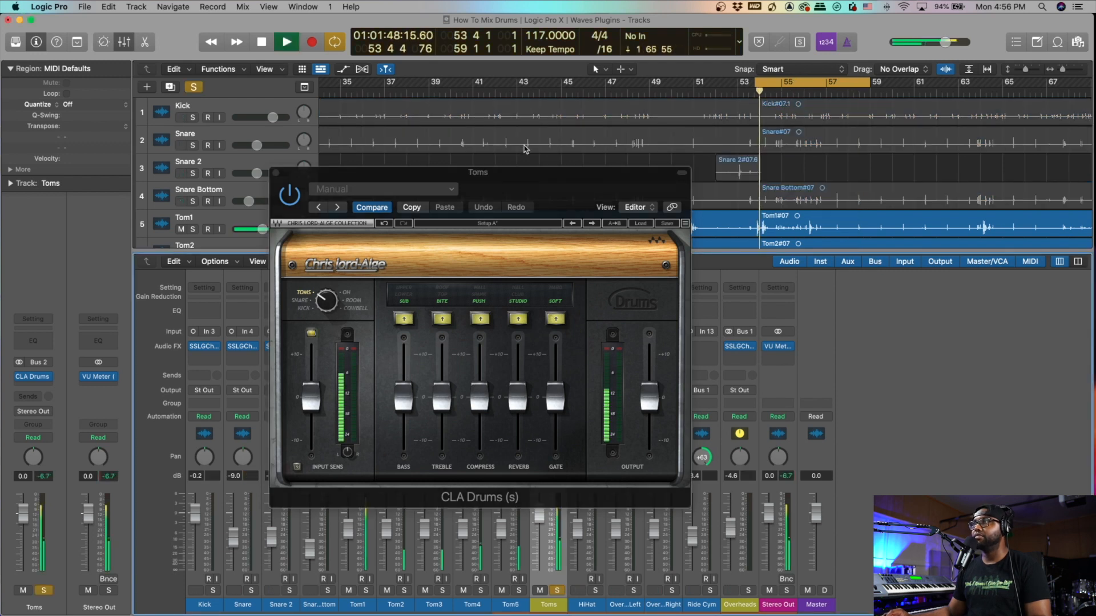
pyautogui.moveTo(520, 179); pyautogui.dragTo(530, 94)
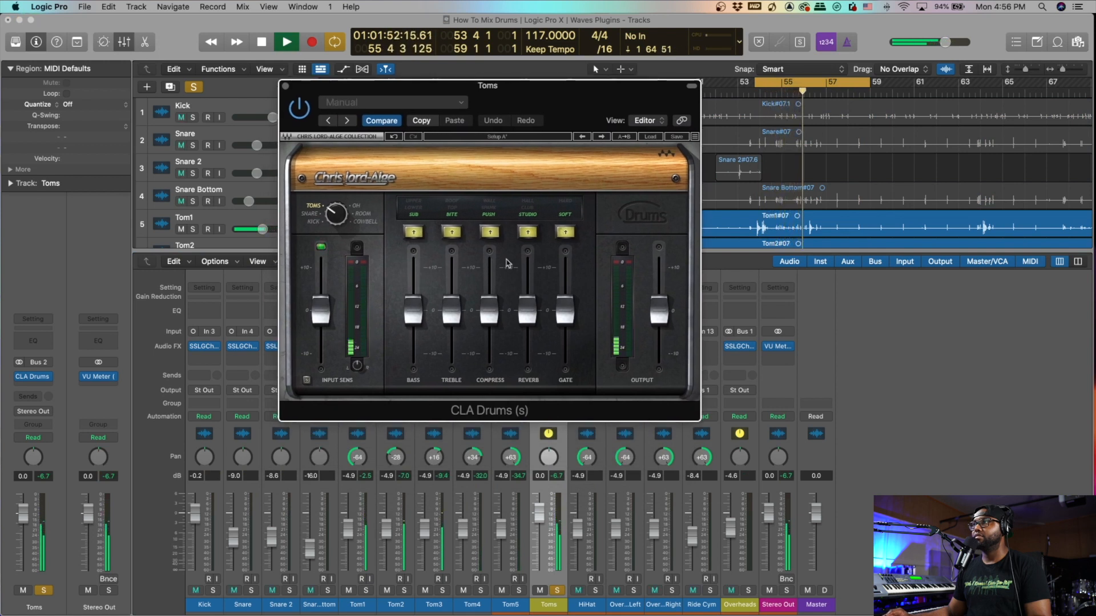
pyautogui.press('space')
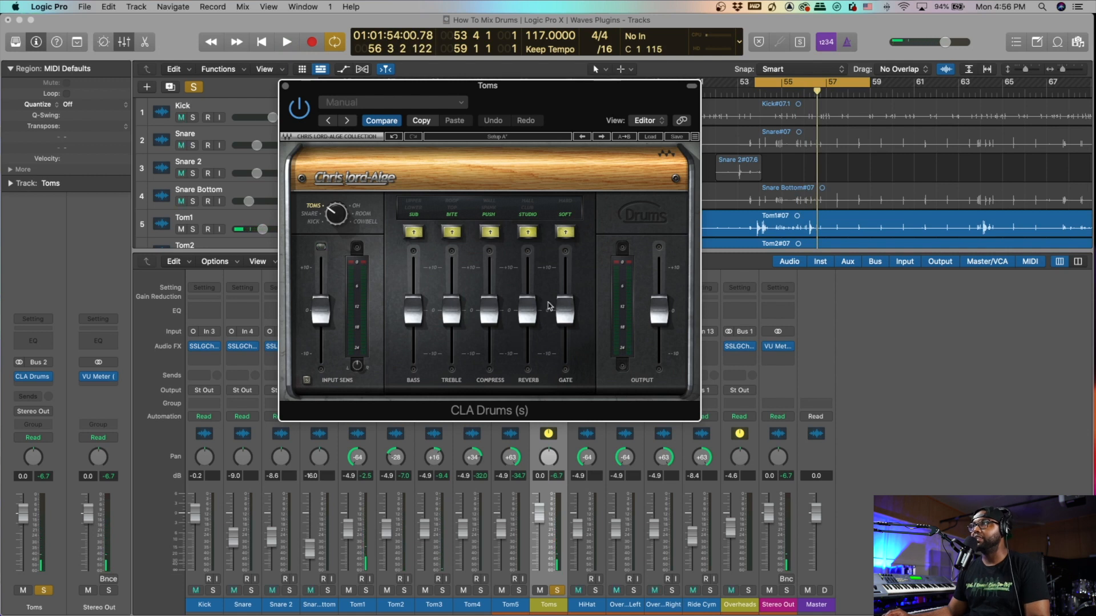
# In CLA Drums, lower Gate, raise Input Sens, lower Compress to about -9.5, raise Bass and Treble, and play the soloed toms
pyautogui.moveTo(563, 307); pyautogui.dragTo(564, 318)
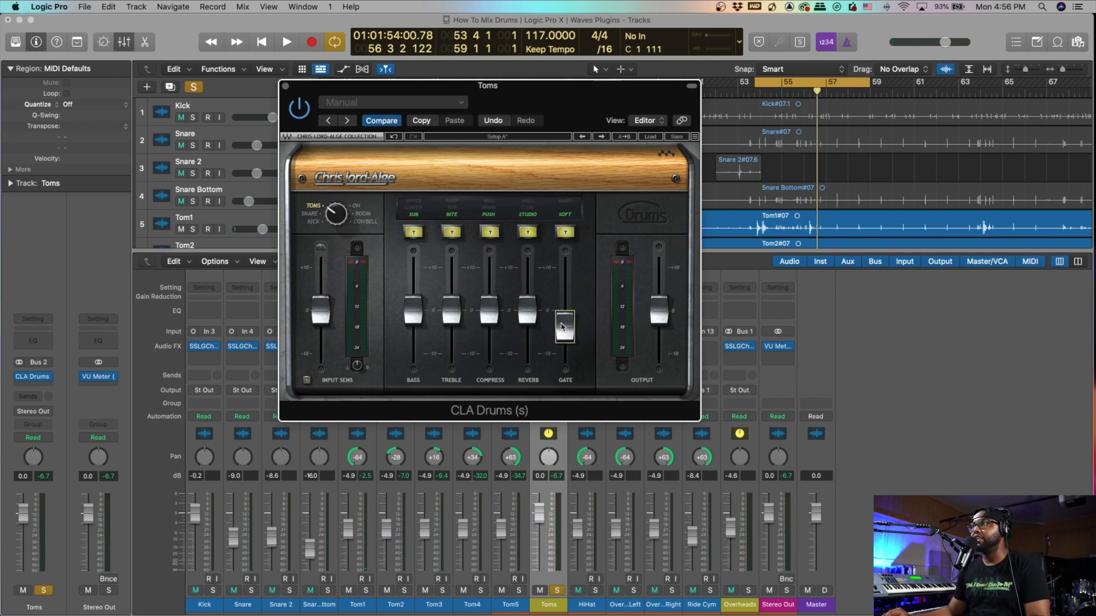
pyautogui.moveTo(313, 308); pyautogui.dragTo(320, 296)
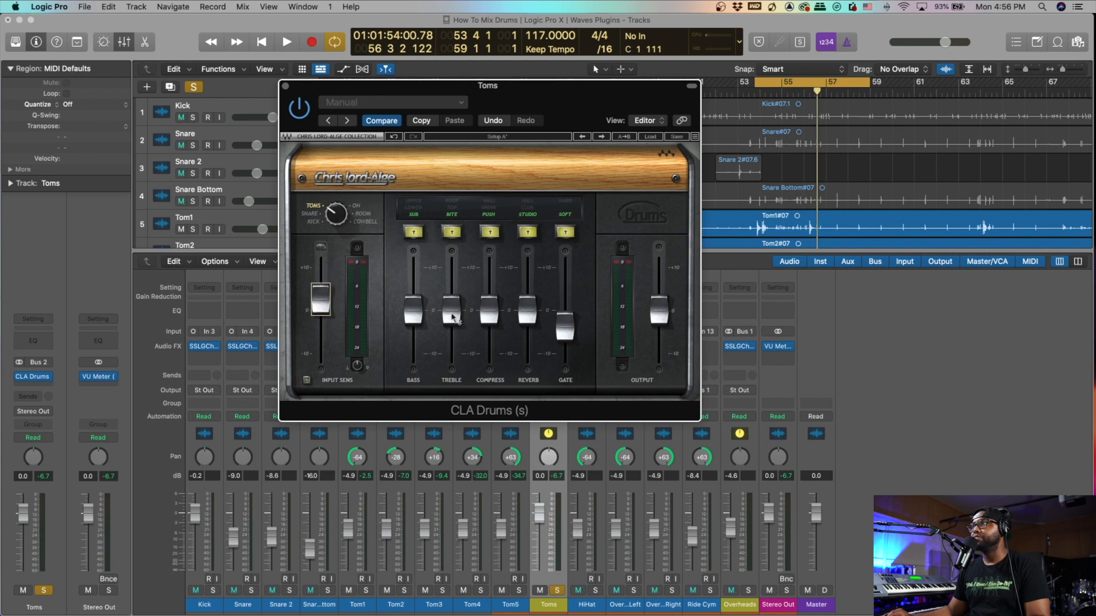
pyautogui.moveTo(477, 303); pyautogui.dragTo(478, 340)
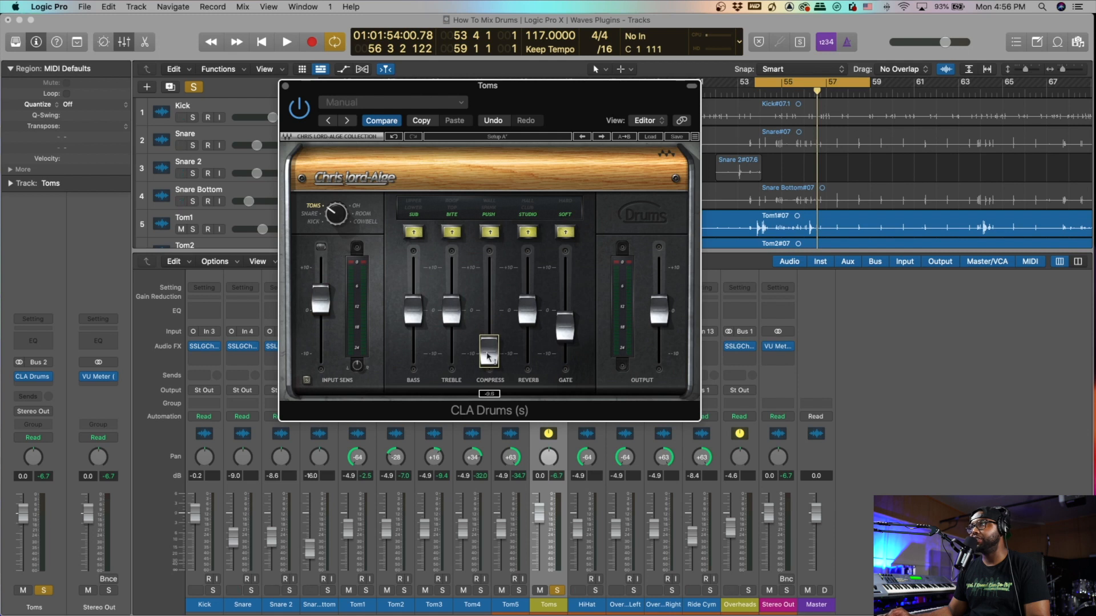
pyautogui.moveTo(412, 311); pyautogui.dragTo(445, 298)
pyautogui.press('space')
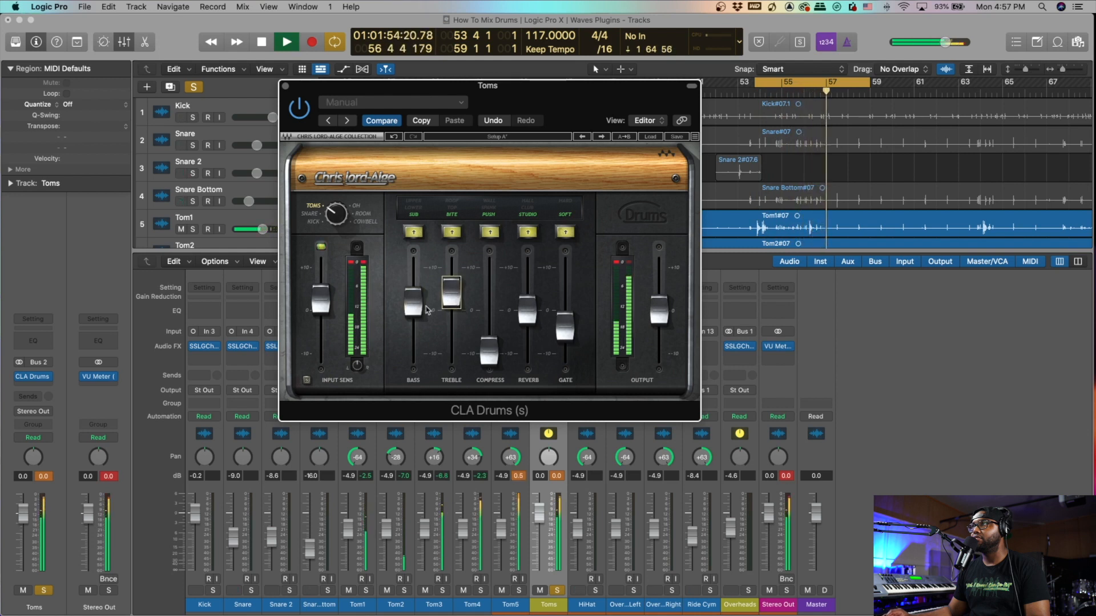
pyautogui.press('space')
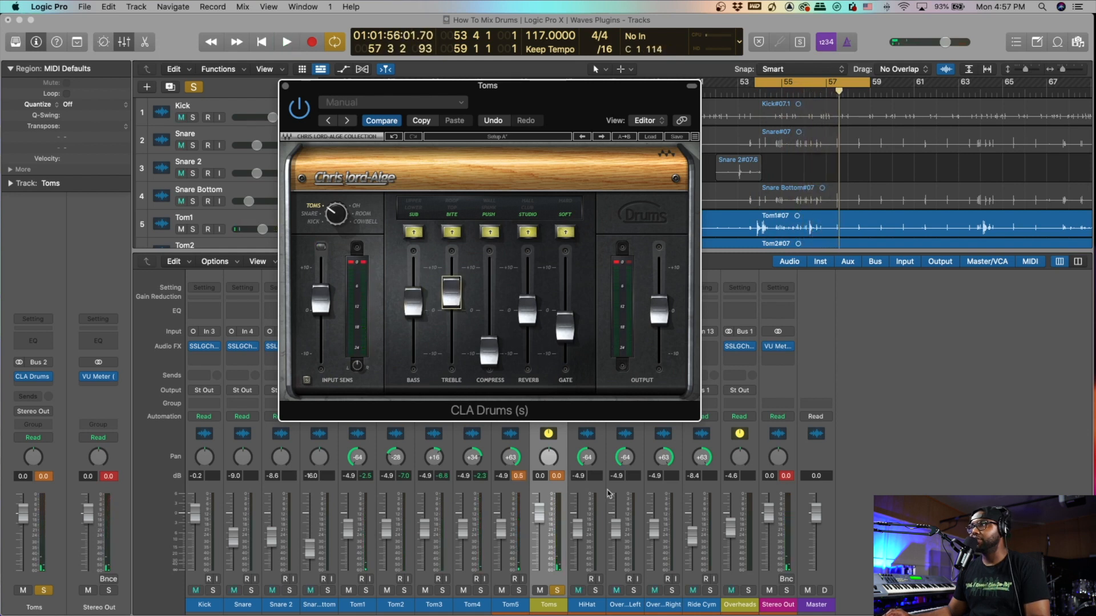
# Turn off the Toms solo, raise the CLA Drums output to about 2.2 while the full kit plays, and close the plug-in
pyautogui.click(560, 592)
pyautogui.press('space')
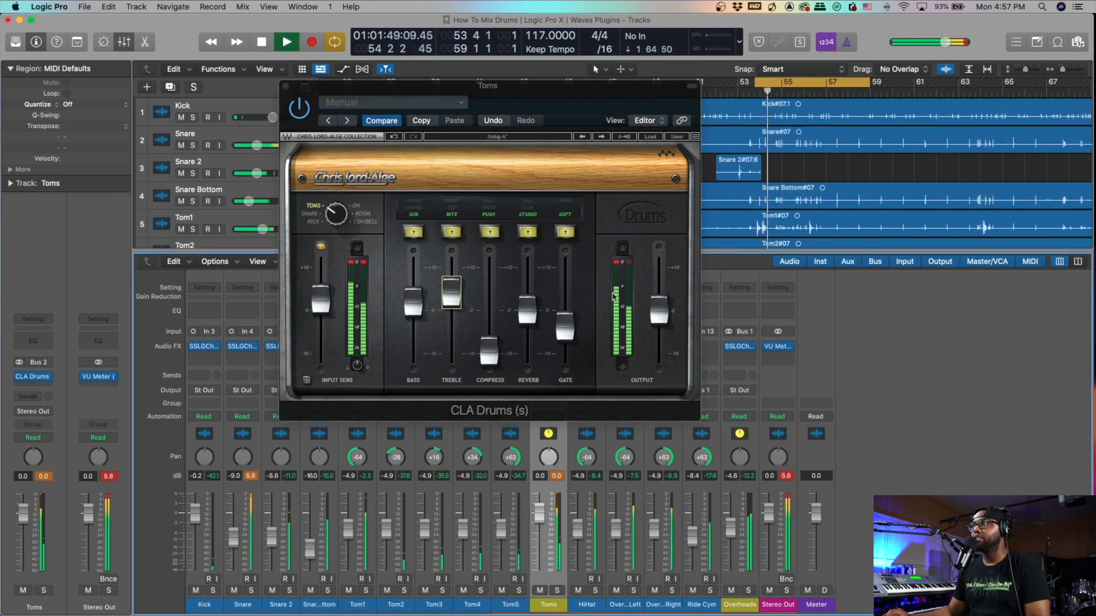
pyautogui.moveTo(659, 311); pyautogui.dragTo(660, 300)
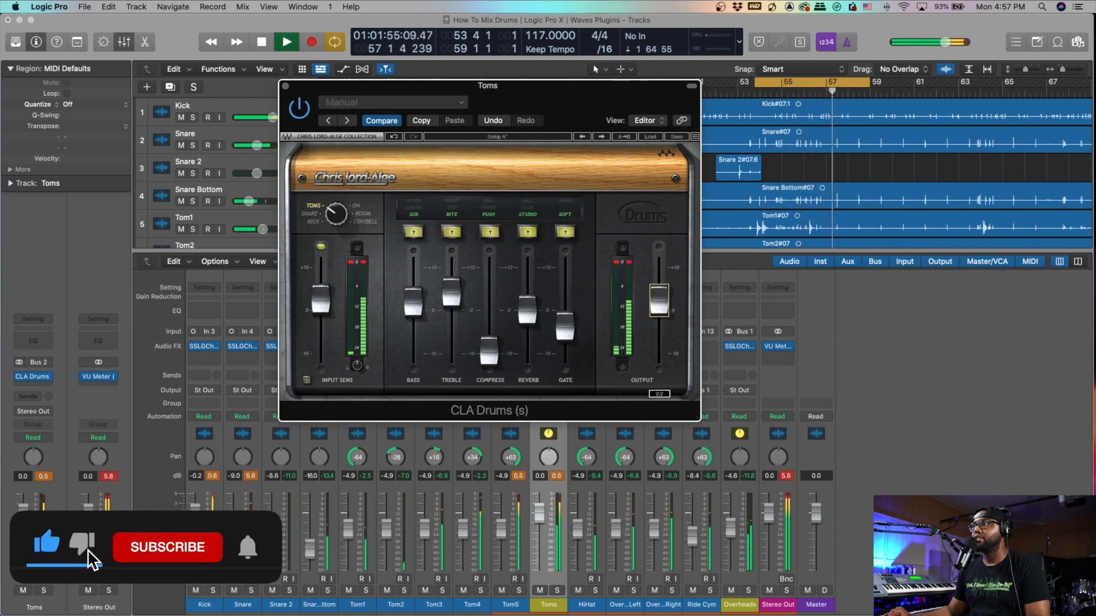
pyautogui.press('space')
pyautogui.click(285, 85)
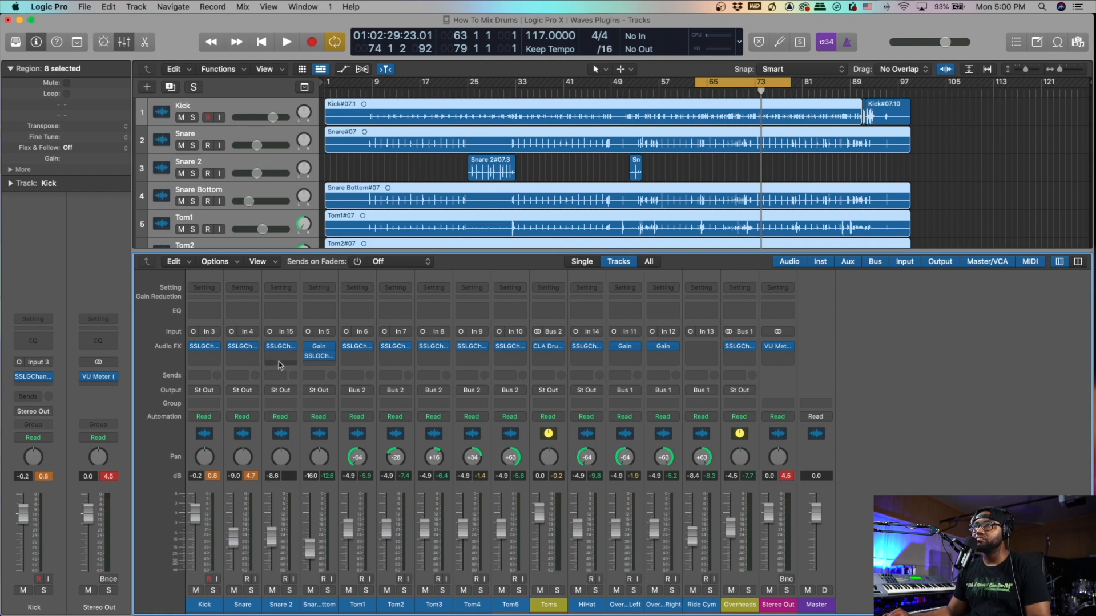
# Send the Snare to Bus 3 and insert H-Reverb (s) on the Drum Verb aux with Input Echoes and Output Echoes off
pyautogui.click(240, 376)
pyautogui.moveTo(292, 391)
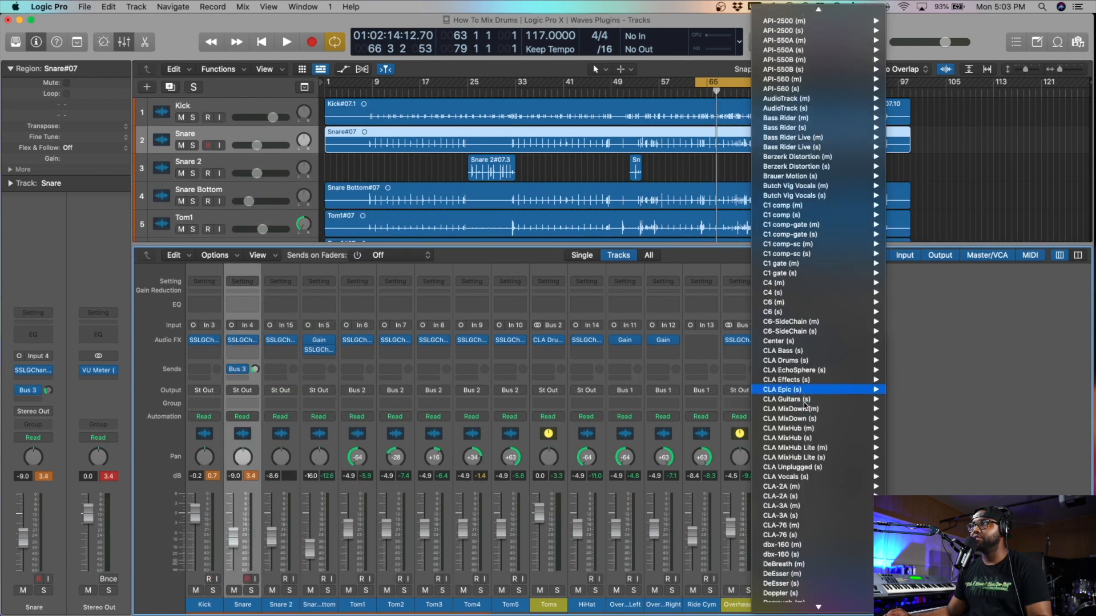
pyautogui.moveTo(805, 403)
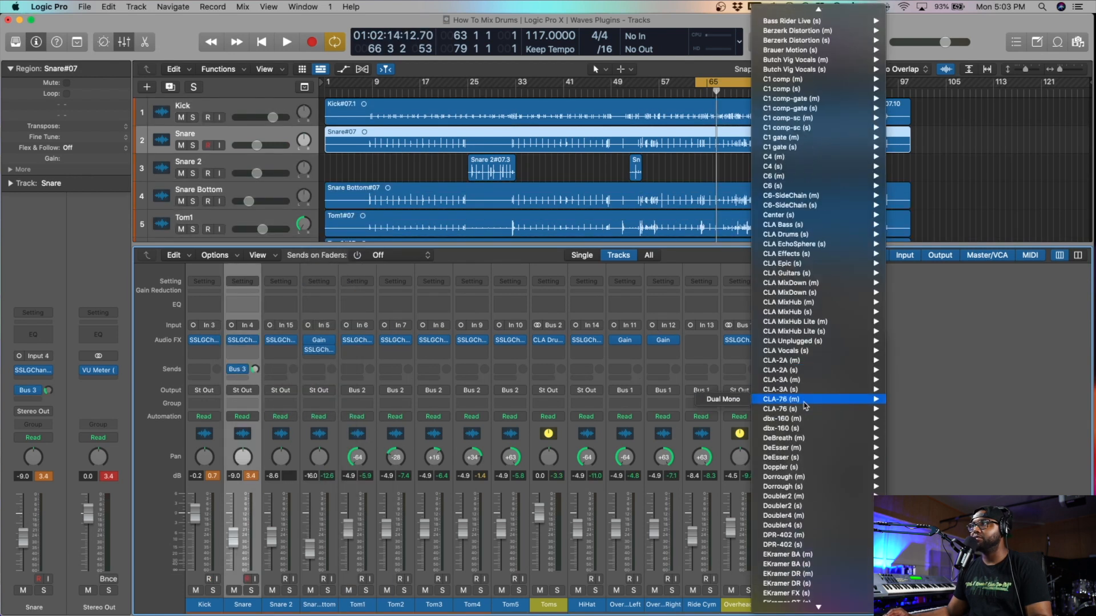
pyautogui.scroll(-15, 805, 406)
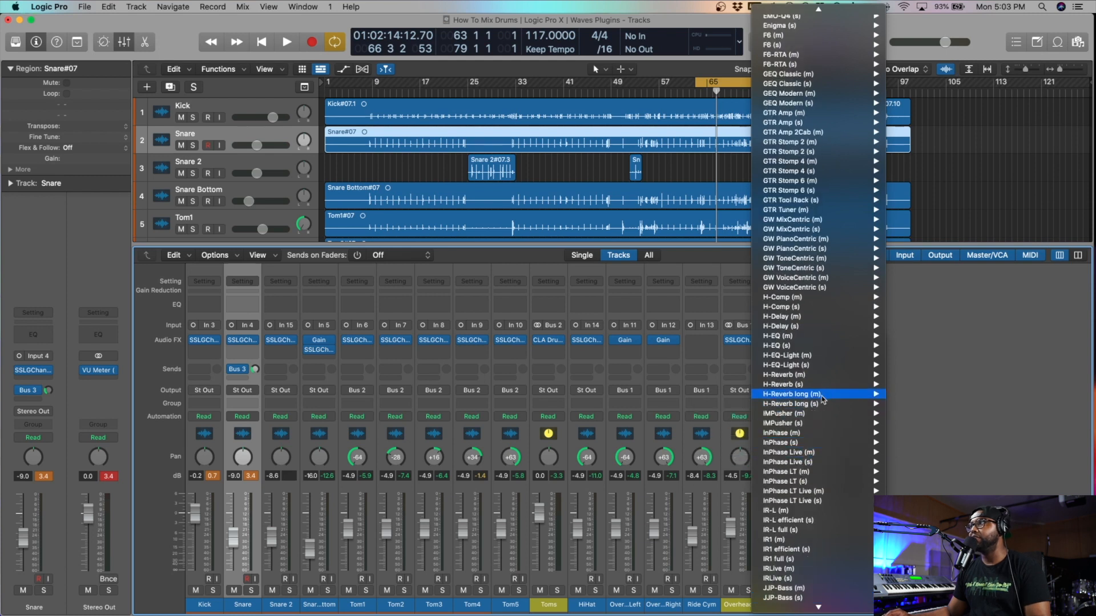
pyautogui.moveTo(826, 388)
pyautogui.click(730, 385)
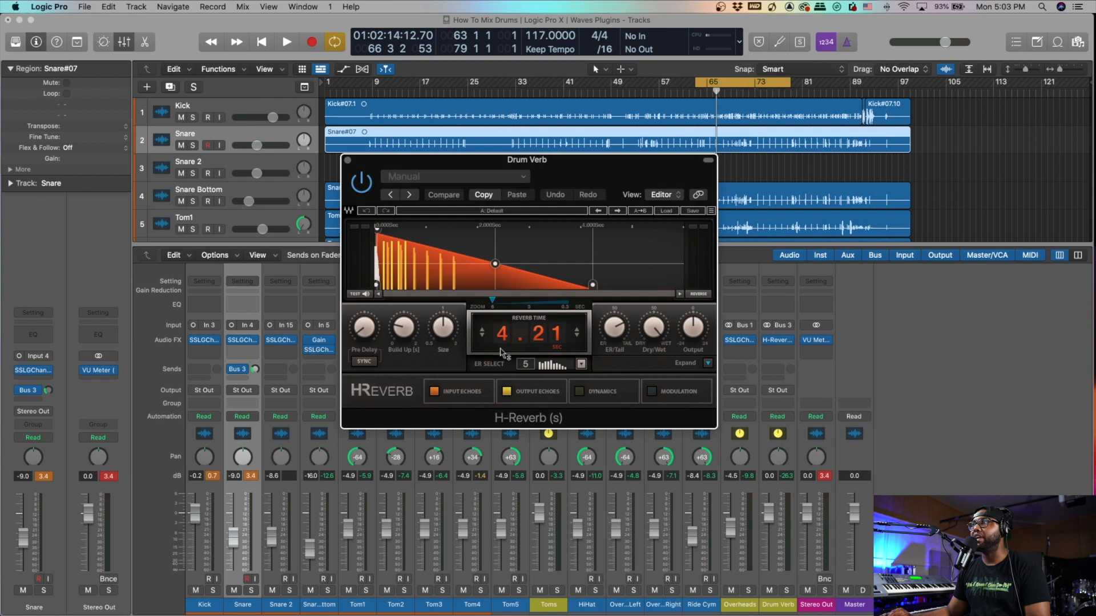
pyautogui.click(506, 391)
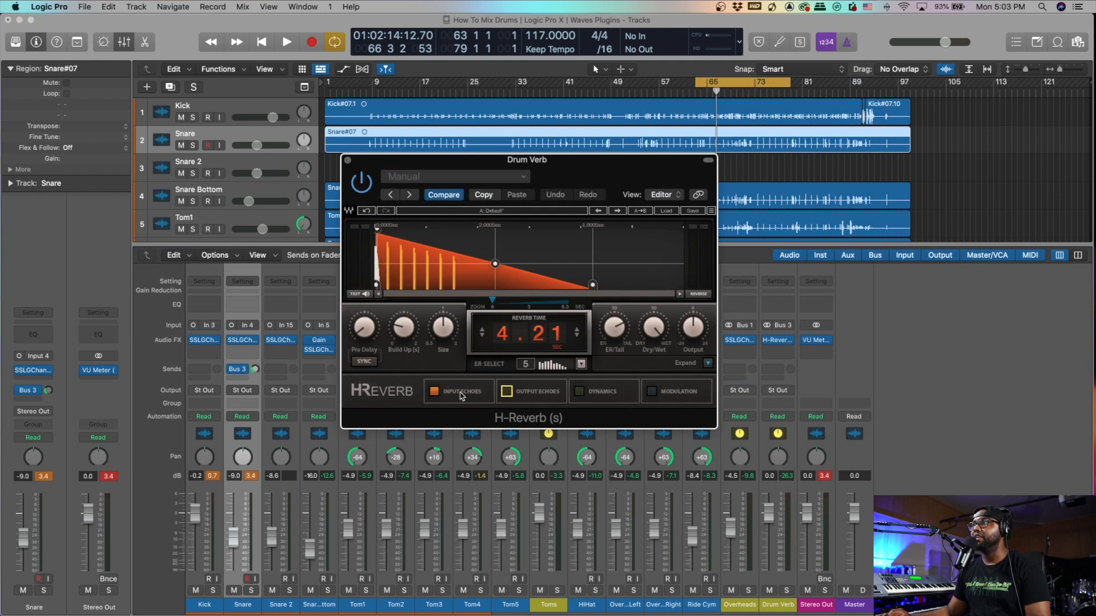
pyautogui.click(433, 392)
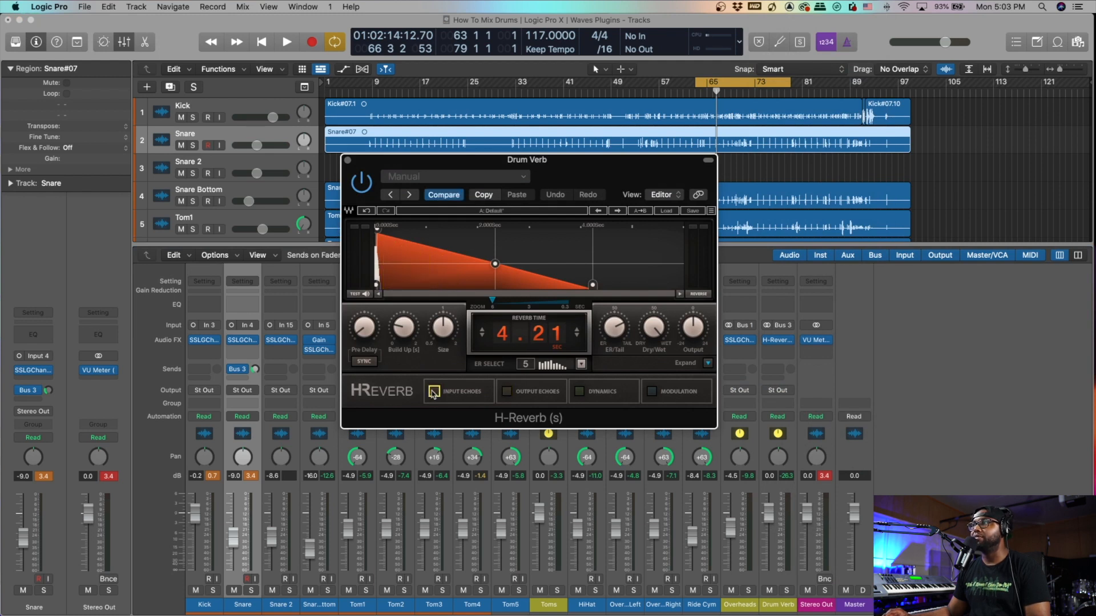
# Solo the Snare and set its Bus 3 send to -14.9 dB during playback
pyautogui.click(251, 591)
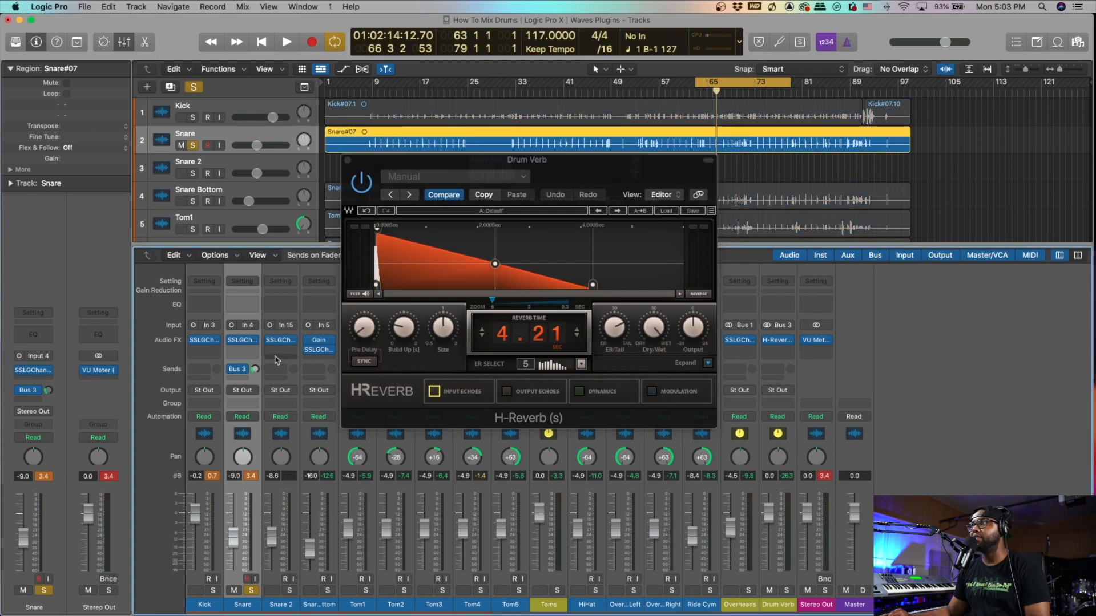
pyautogui.press('space')
pyautogui.click(256, 371)
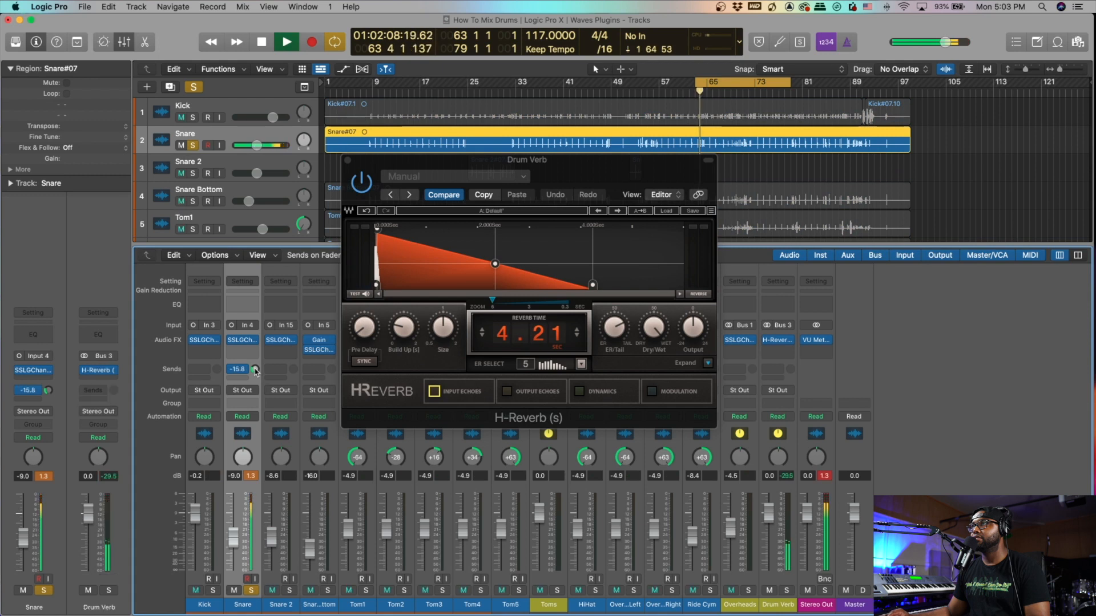
pyautogui.moveTo(255, 369); pyautogui.dragTo(255, 367)
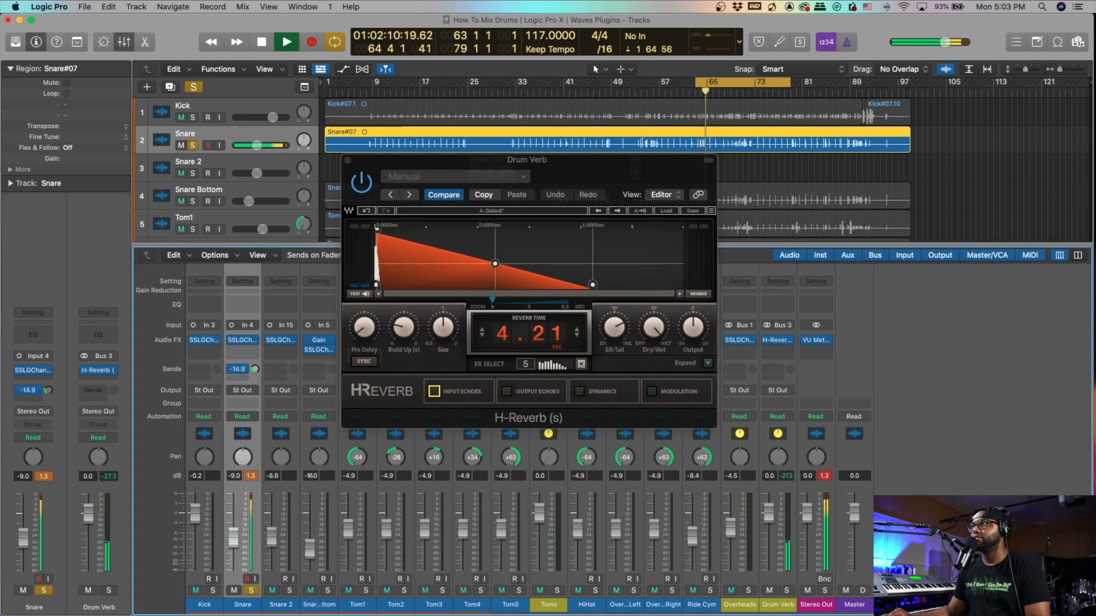
pyautogui.press('space')
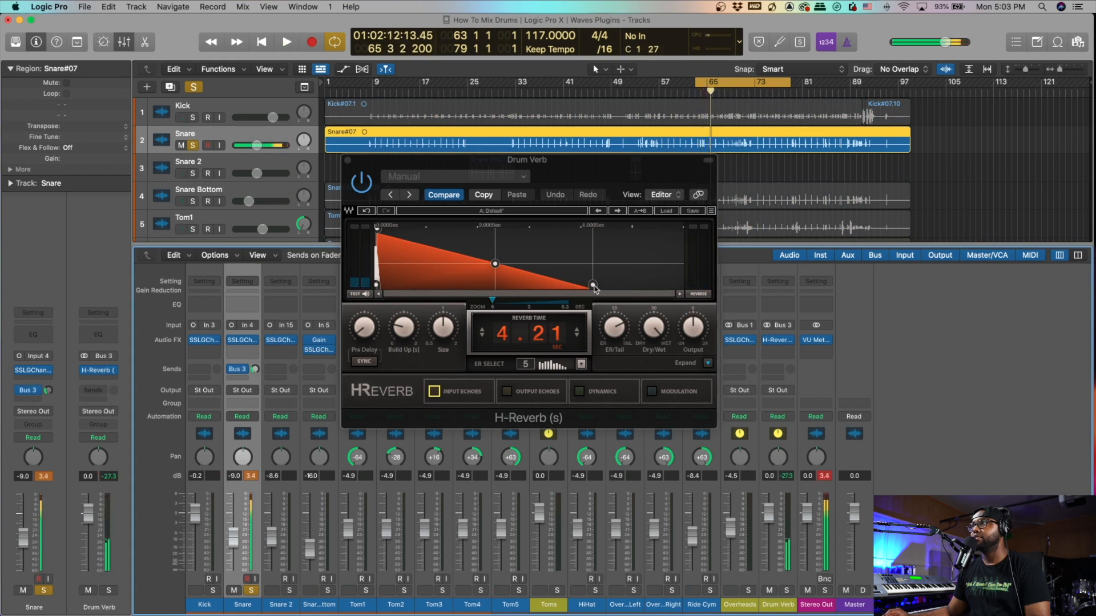
# Shorten the H-Reverb reverb time to 1.97 seconds and play the soloed Snare
pyautogui.moveTo(594, 286); pyautogui.dragTo(477, 286)
pyautogui.press('space')
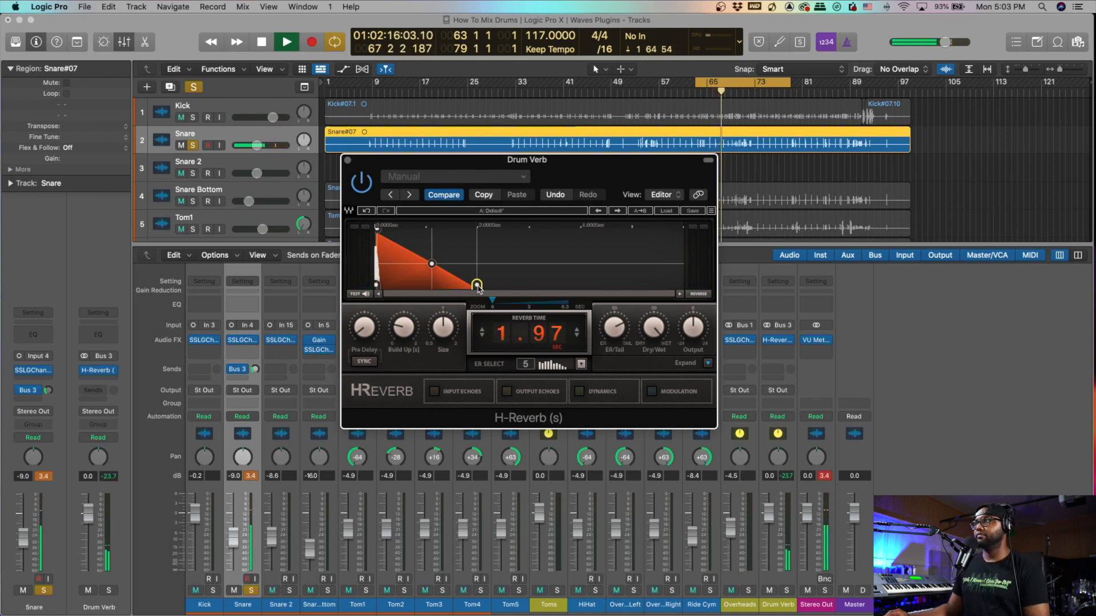
pyautogui.press('space')
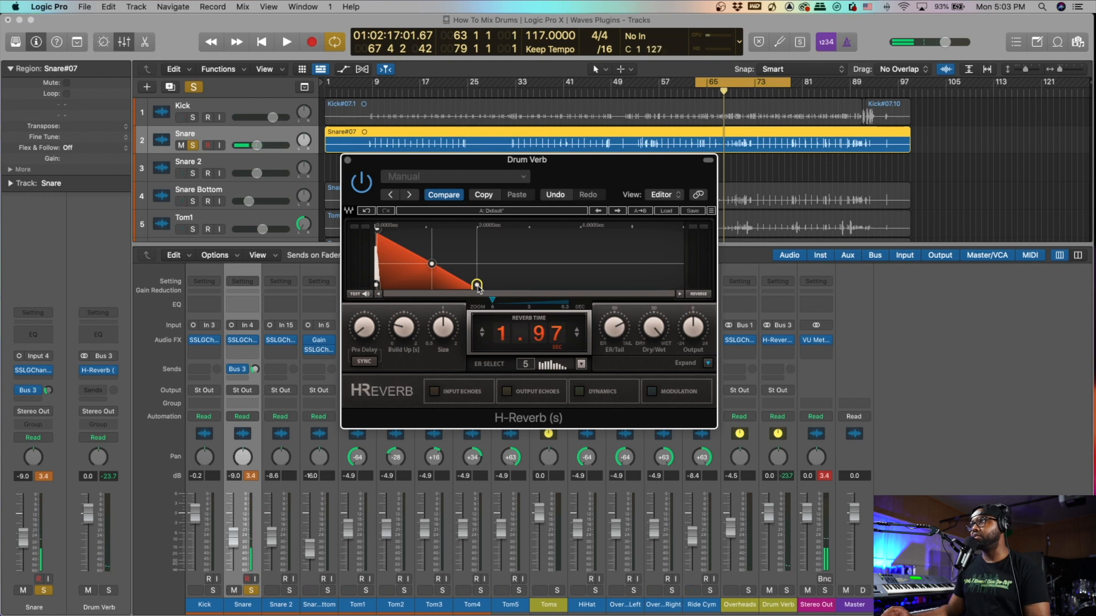
# Expand the H-Reverb controls, raise the high band of its reverb EQ into a slight boost, play the Snare and close the plug-in
pyautogui.click(707, 364)
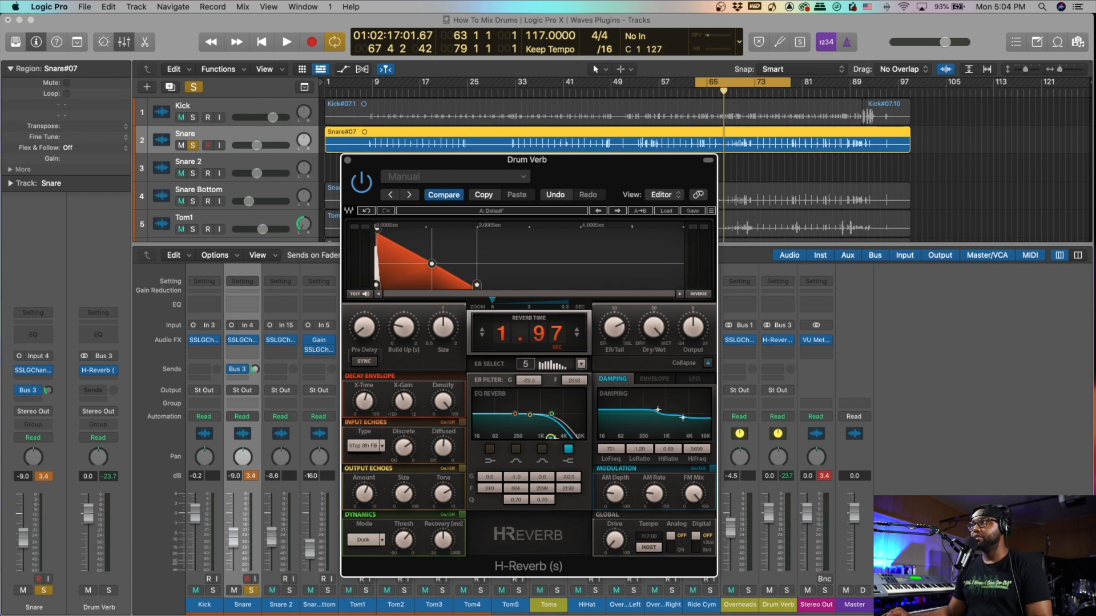
pyautogui.moveTo(553, 437); pyautogui.dragTo(561, 409)
pyautogui.press('space')
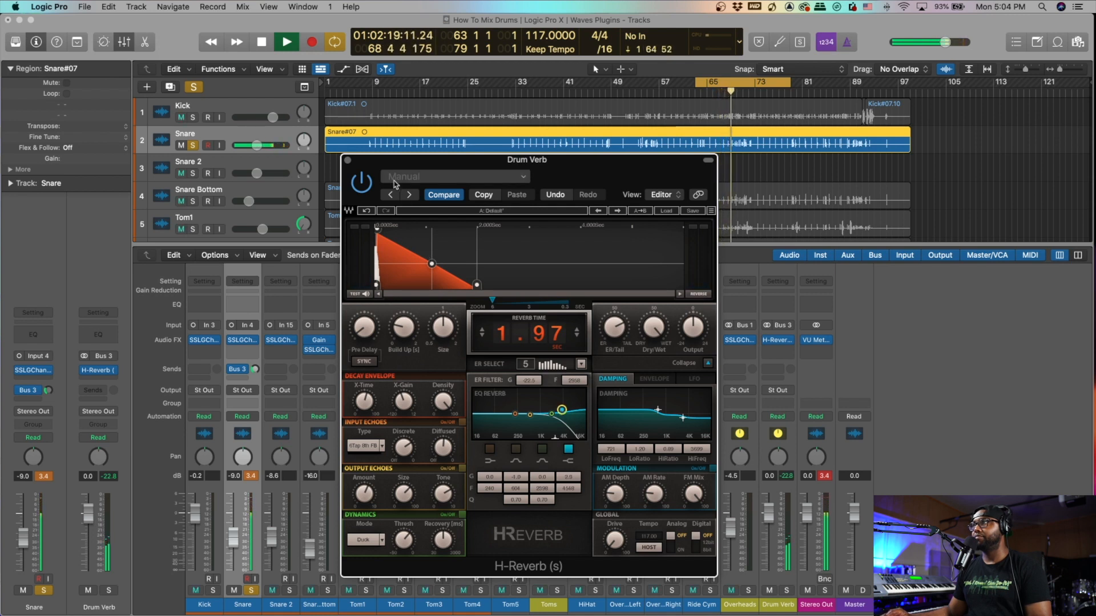
pyautogui.press('space')
pyautogui.click(348, 160)
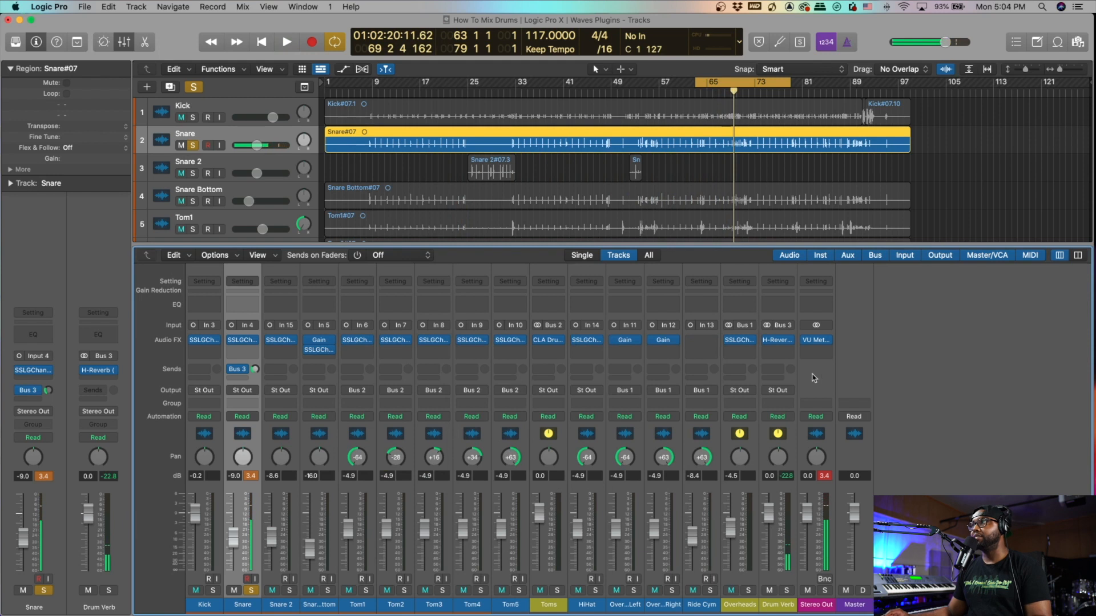
# Insert the stereo Waves F6-RTA (s) after H-Reverb on the Drum Verb aux and reposition its window
pyautogui.click(778, 350)
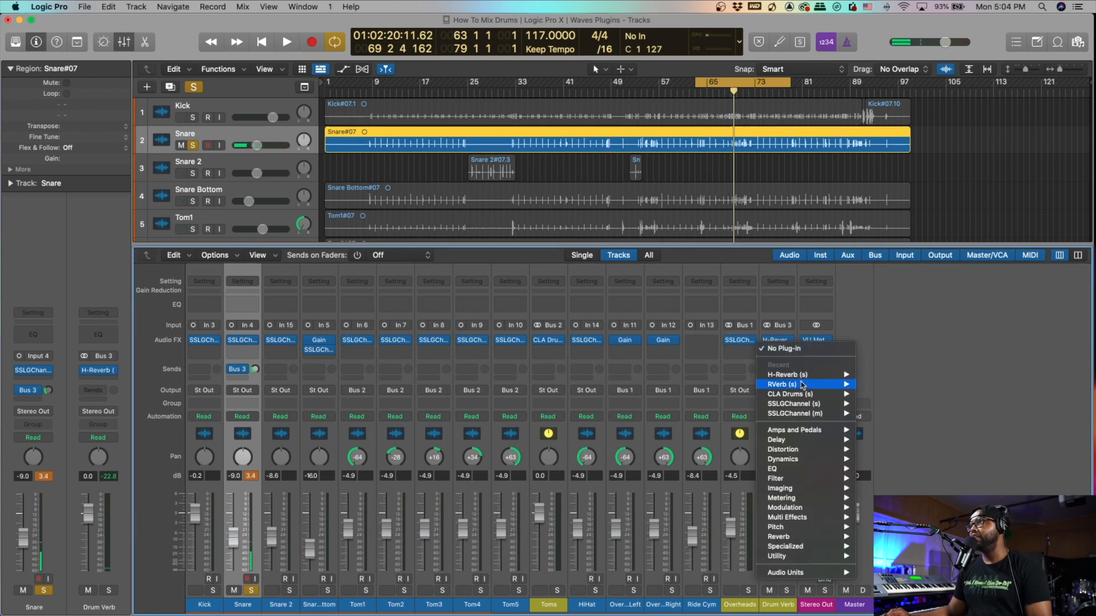
pyautogui.moveTo(824, 573)
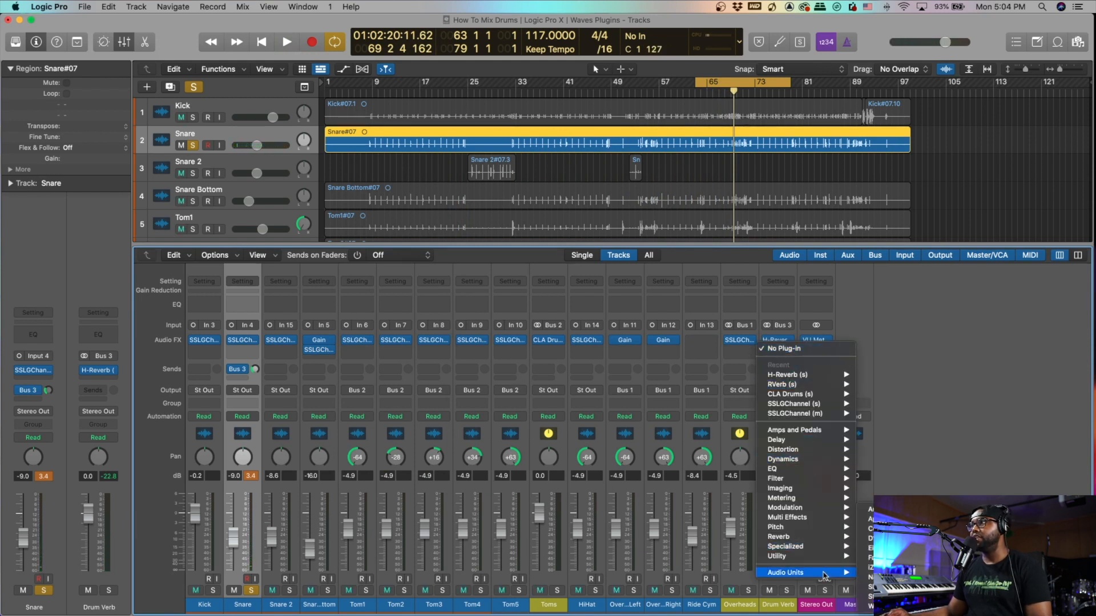
pyautogui.moveTo(871, 606)
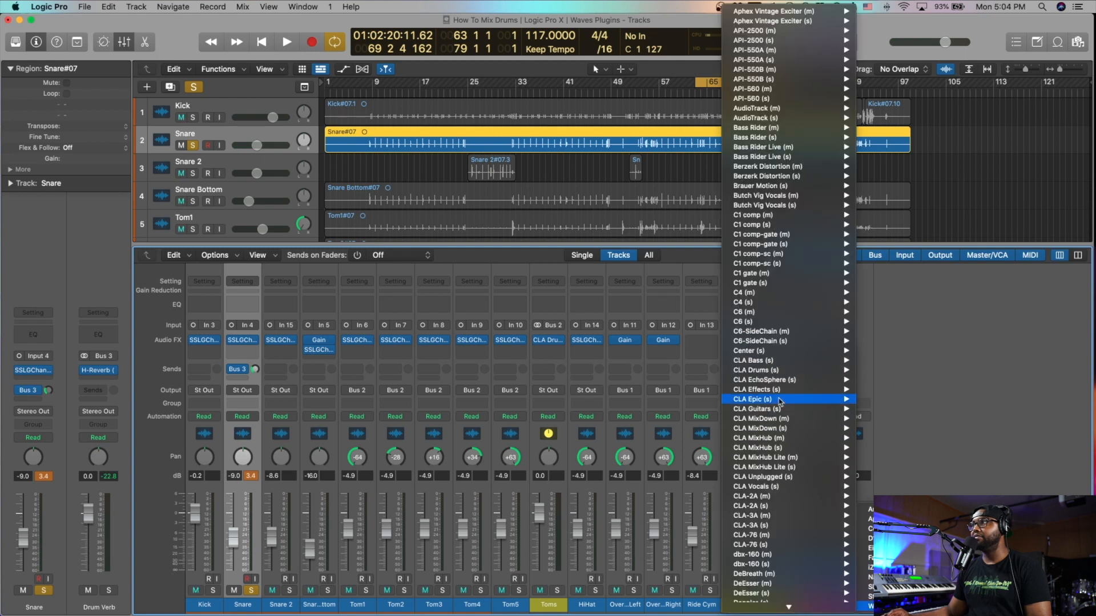
pyautogui.moveTo(780, 402)
pyautogui.moveTo(534, 129); pyautogui.dragTo(504, 115)
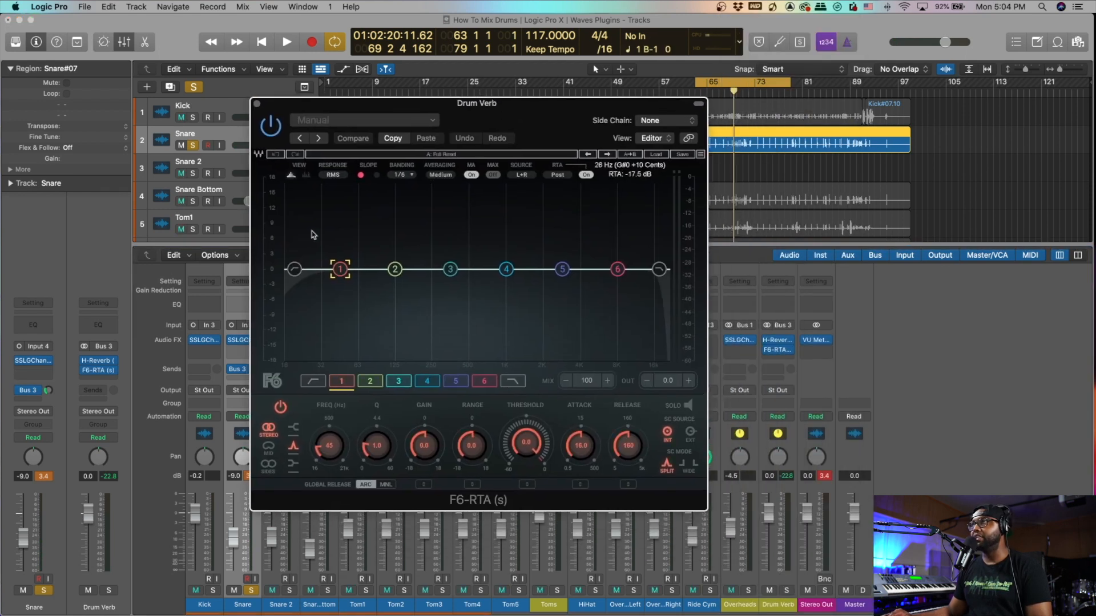
# Set the F6-RTA high-pass filter to 138 Hz, cut band 3 by 1.2 dB at 321 Hz during playback, and close it
pyautogui.moveTo(294, 268); pyautogui.dragTo(400, 269)
pyautogui.press('space')
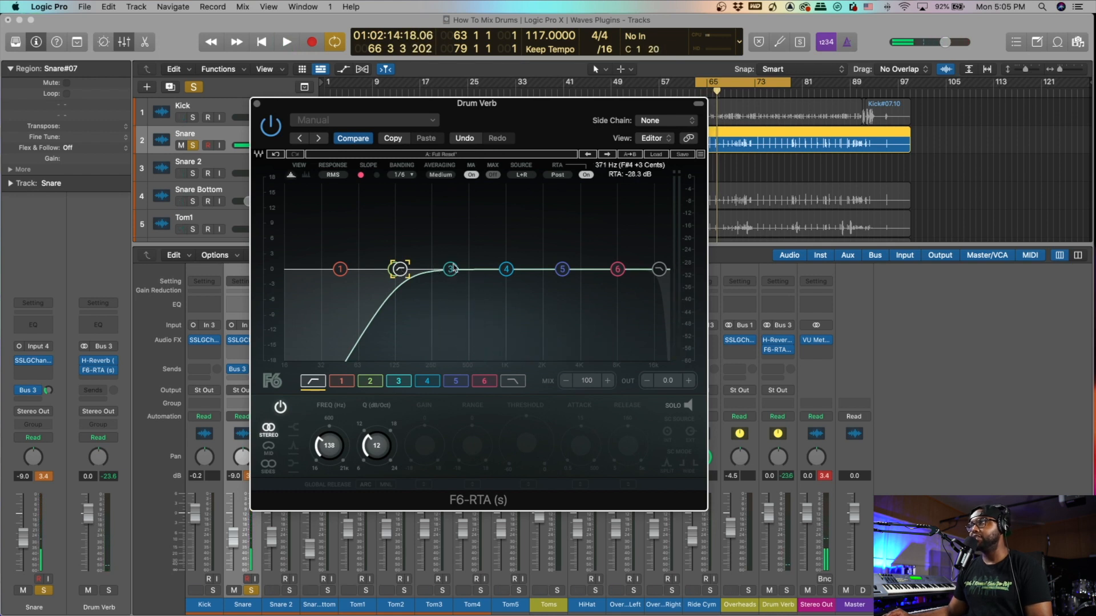
pyautogui.click(450, 270)
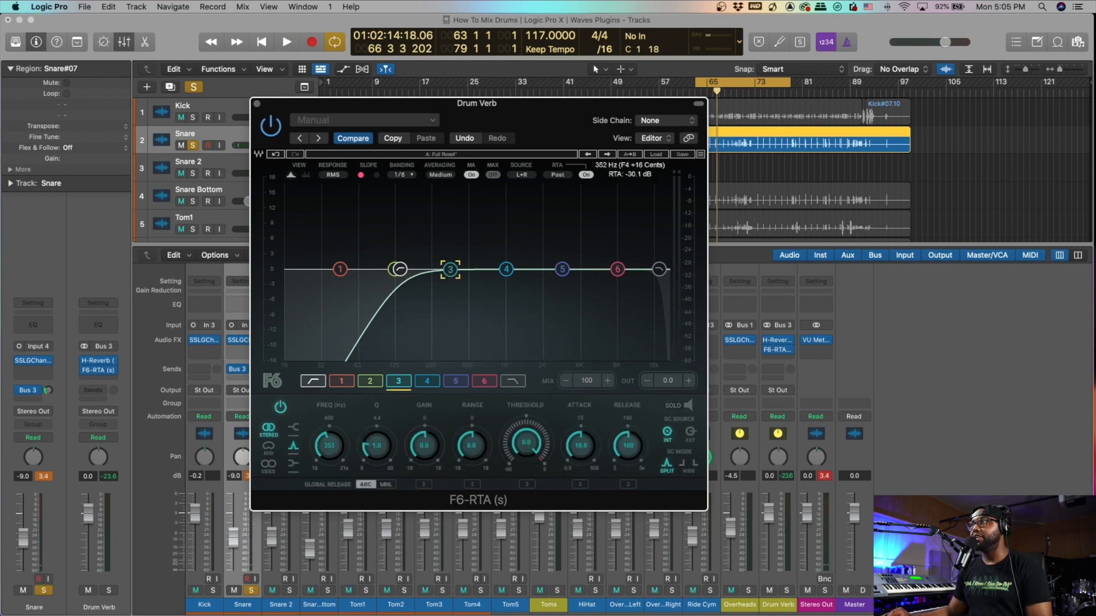
pyautogui.press('space')
pyautogui.moveTo(447, 274)
pyautogui.mouseDown()
pyautogui.moveTo(451, 177)
pyautogui.moveTo(442, 289)
pyautogui.moveTo(446, 276)
pyautogui.mouseUp()
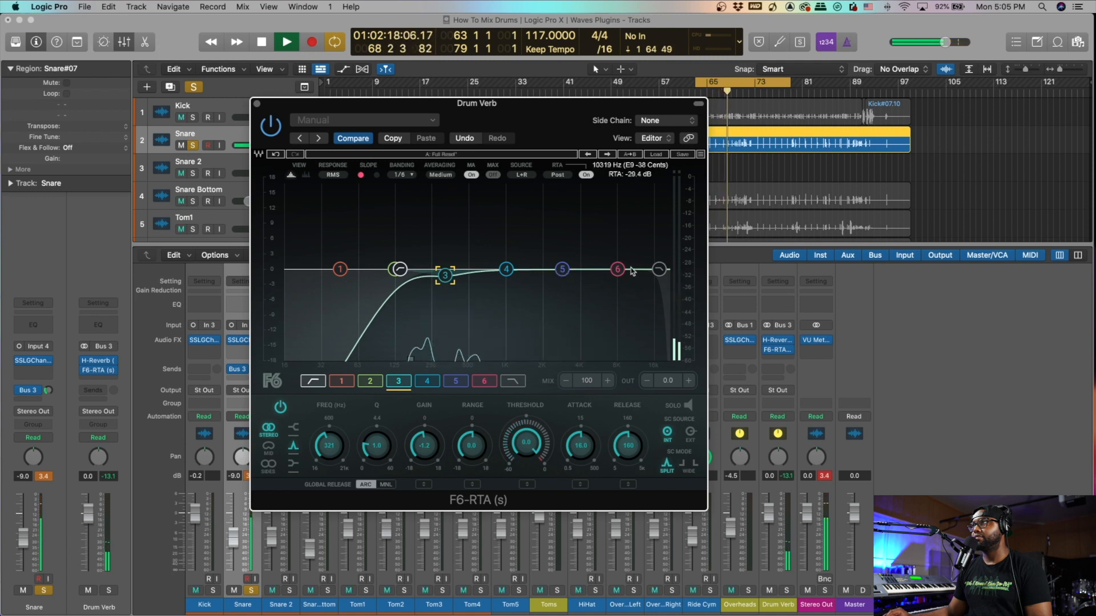
pyautogui.press('space')
pyautogui.click(258, 103)
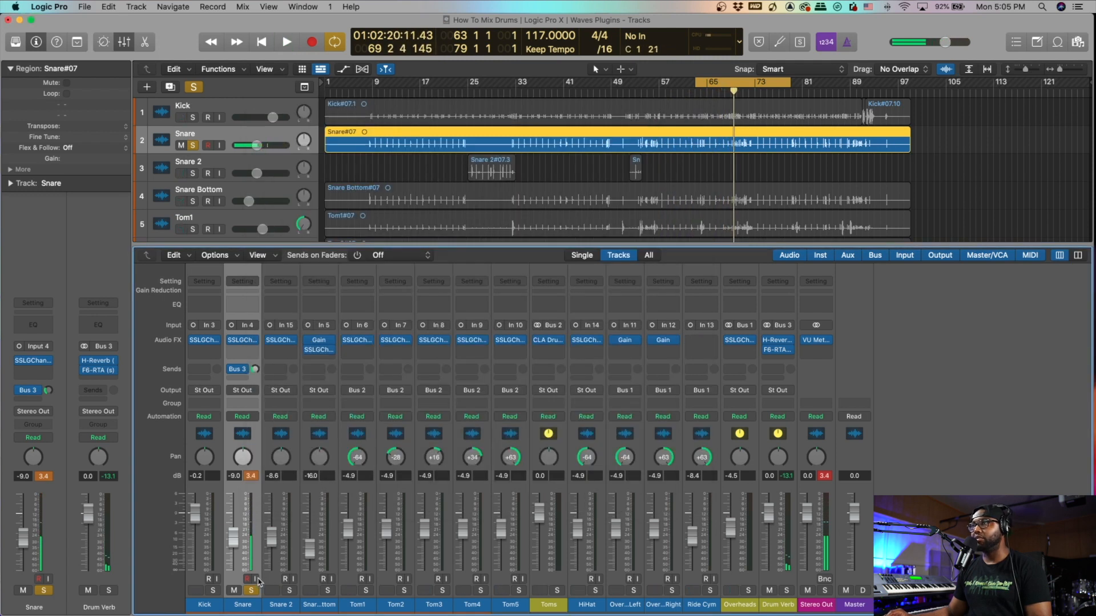
# Turn off the Snare solo and play the full kit with the drum reverb
pyautogui.click(252, 591)
pyautogui.press('space')
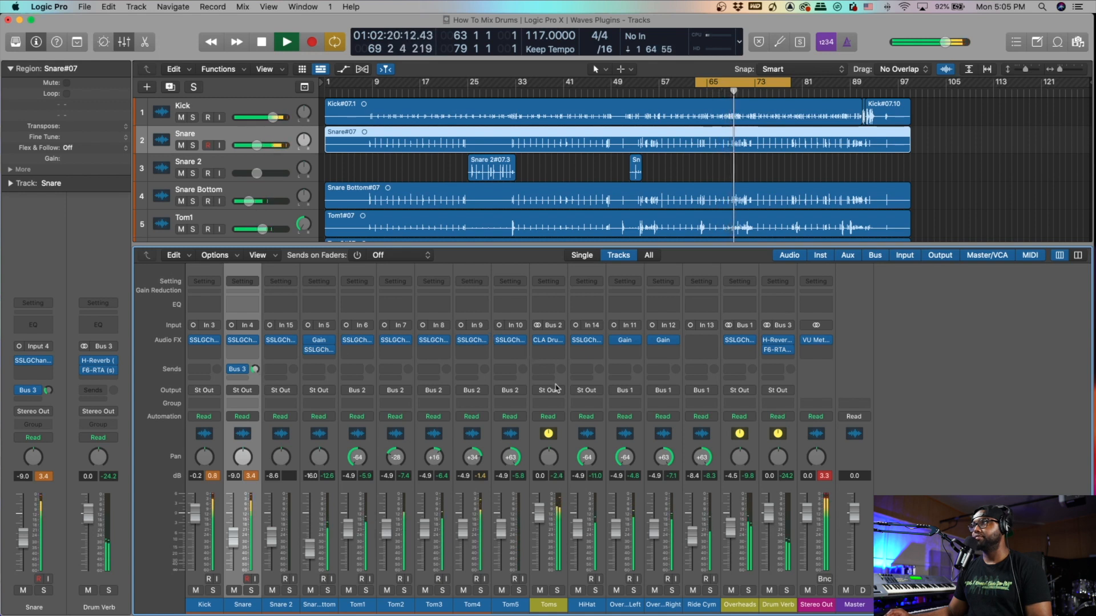
pyautogui.press('space')
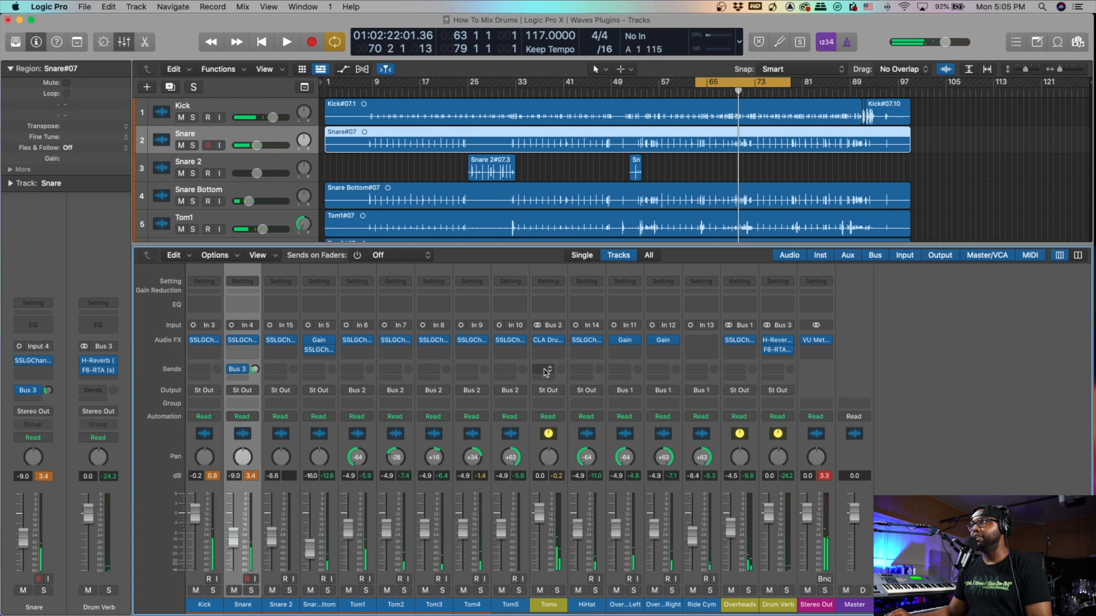
pyautogui.click(546, 371)
pyautogui.moveTo(554, 388)
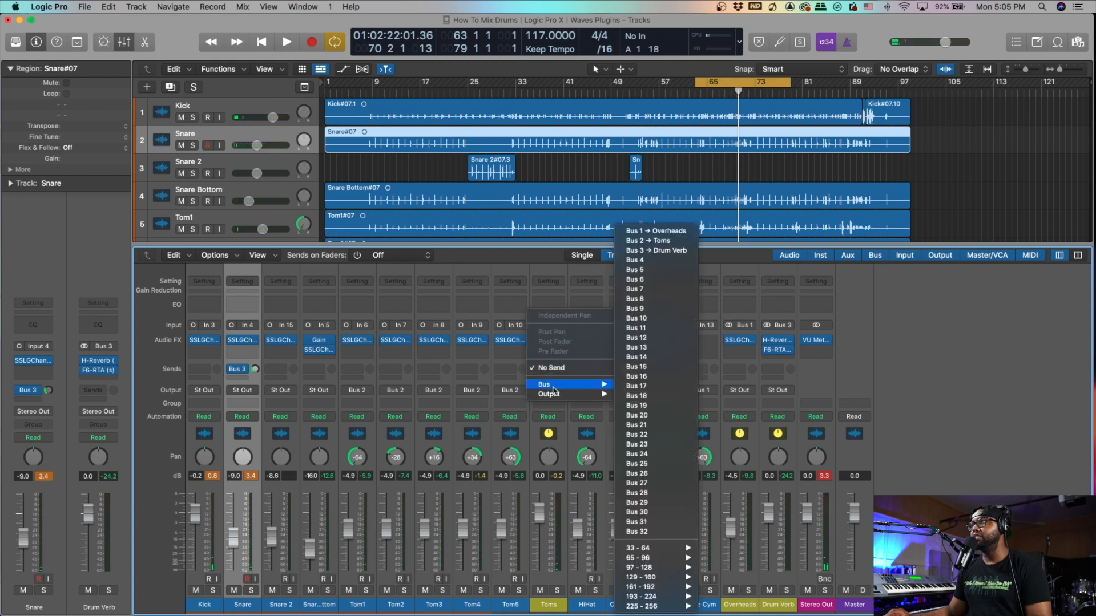
pyautogui.click(436, 371)
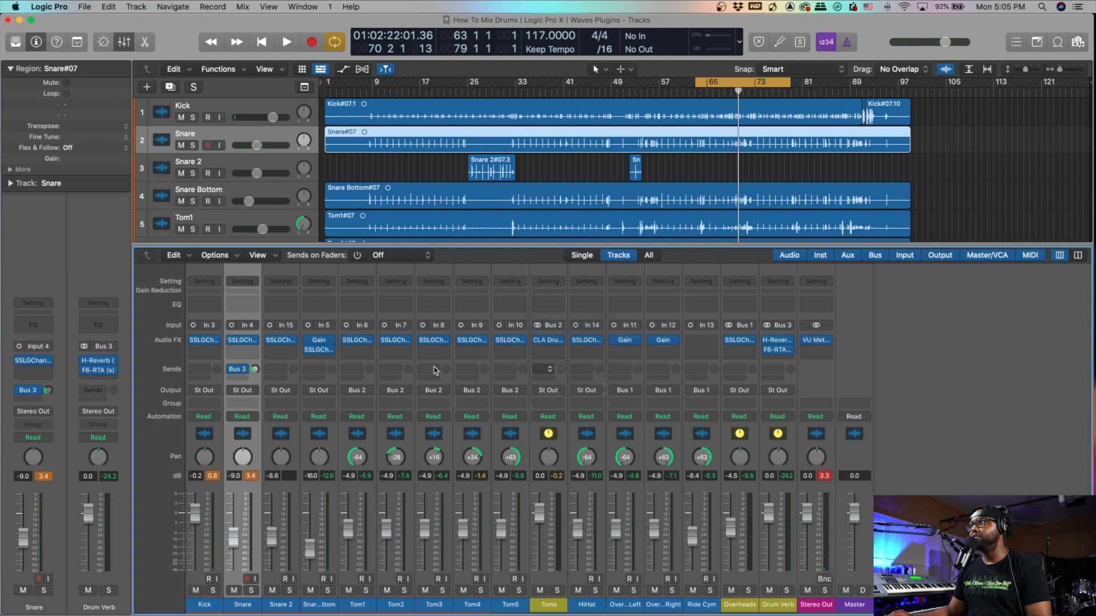
# Add a Bus 3 (Drum Verb) send on the Toms bus and set its level to about -20.8 dB during playback
pyautogui.click(548, 371)
pyautogui.moveTo(568, 388)
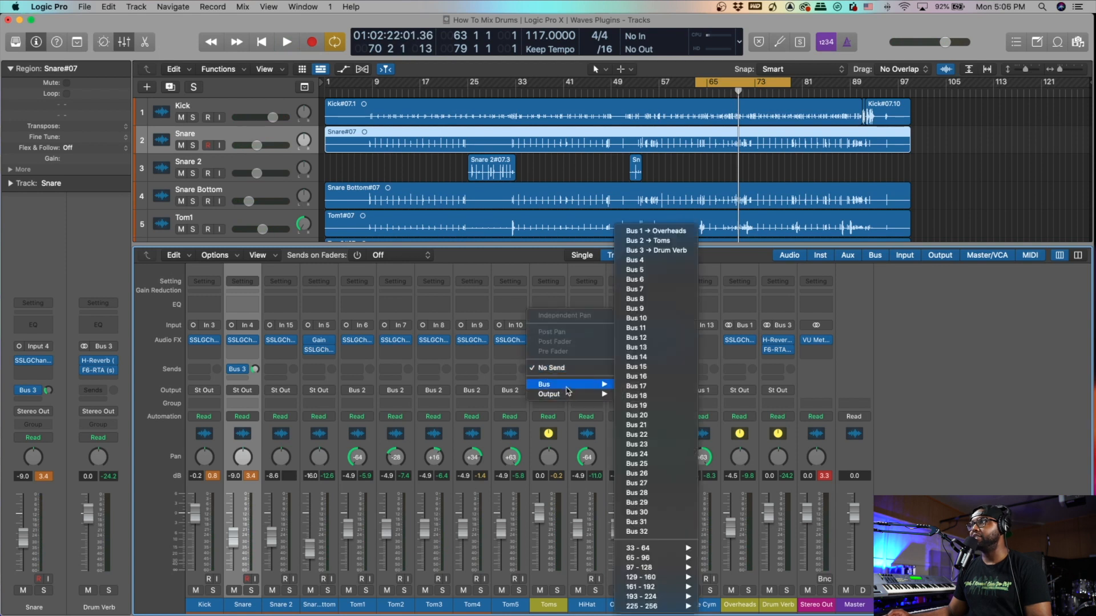
pyautogui.click(665, 252)
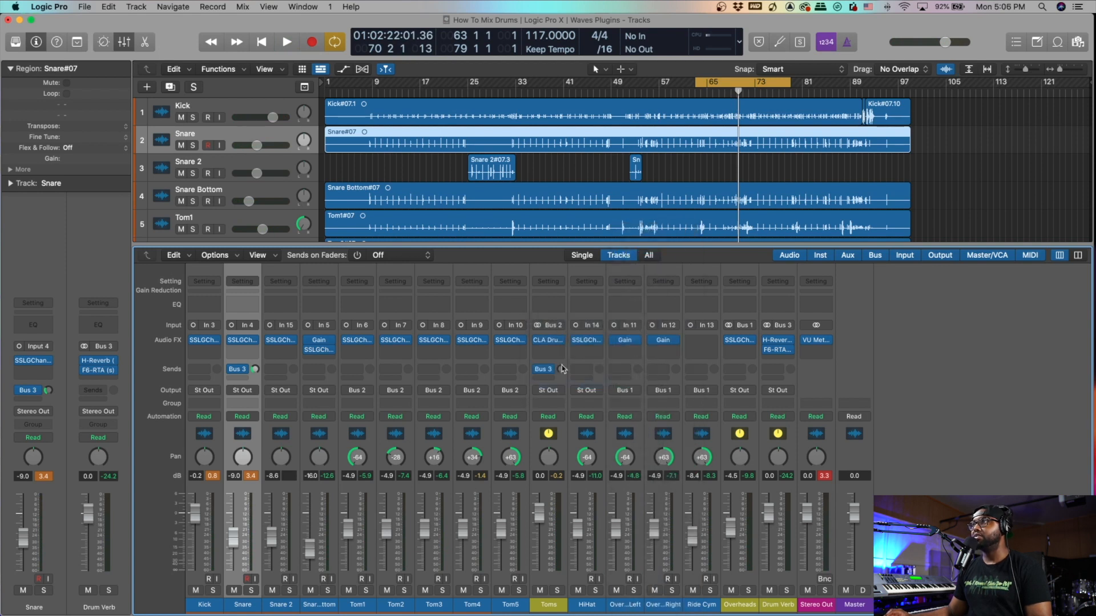
pyautogui.press('space')
pyautogui.moveTo(562, 371); pyautogui.dragTo(562, 368)
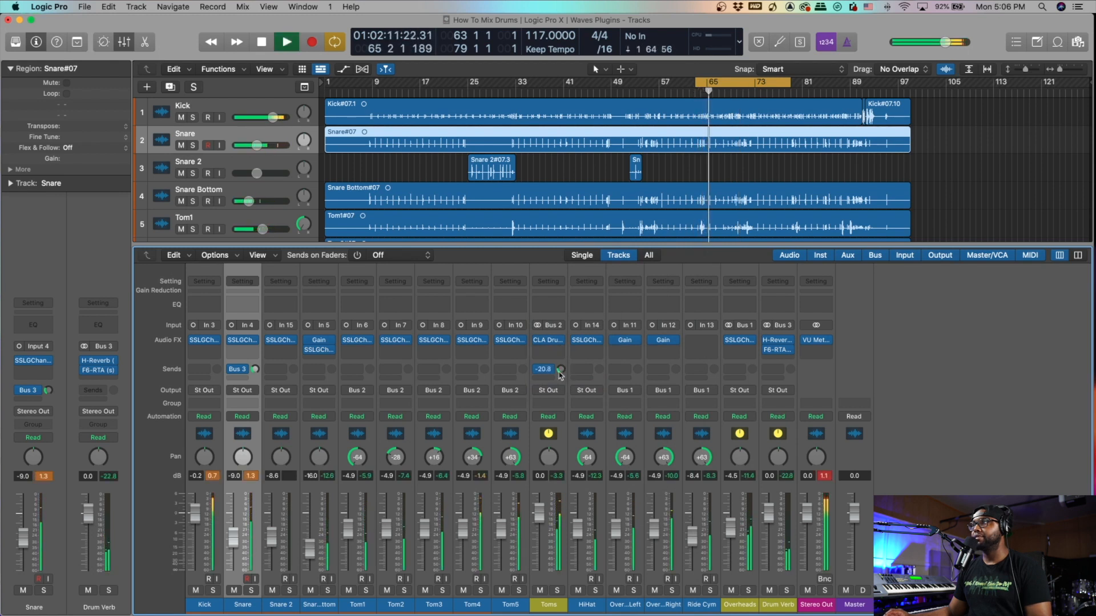
pyautogui.press('space')
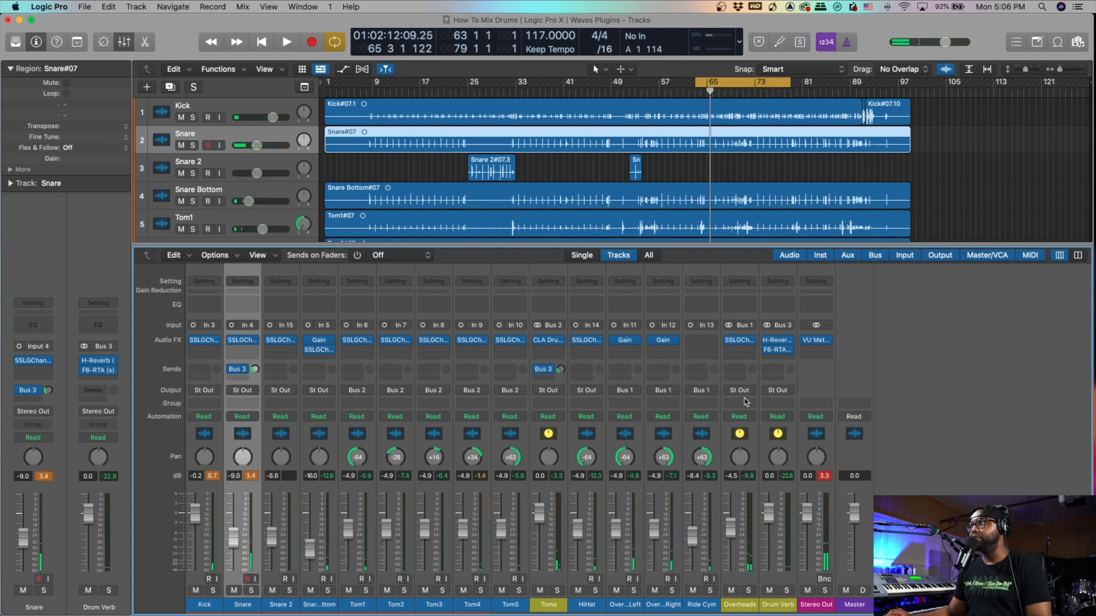
# Send the Overheads bus to Bus 3 (Drum Verb) and raise the send level while the drums play
pyautogui.click(739, 375)
pyautogui.moveTo(745, 387)
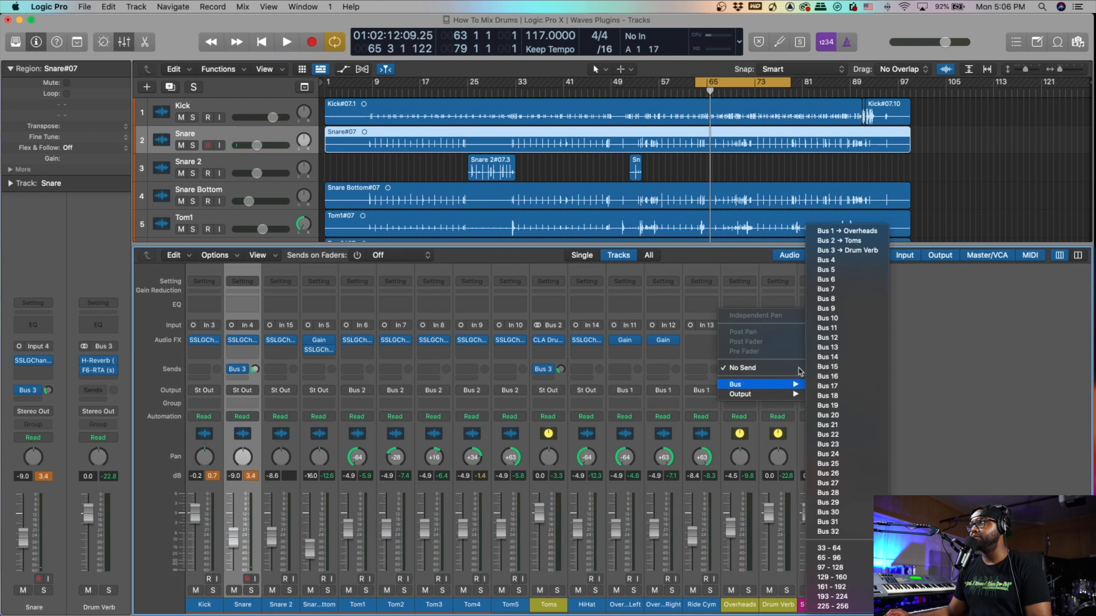
pyautogui.click(865, 251)
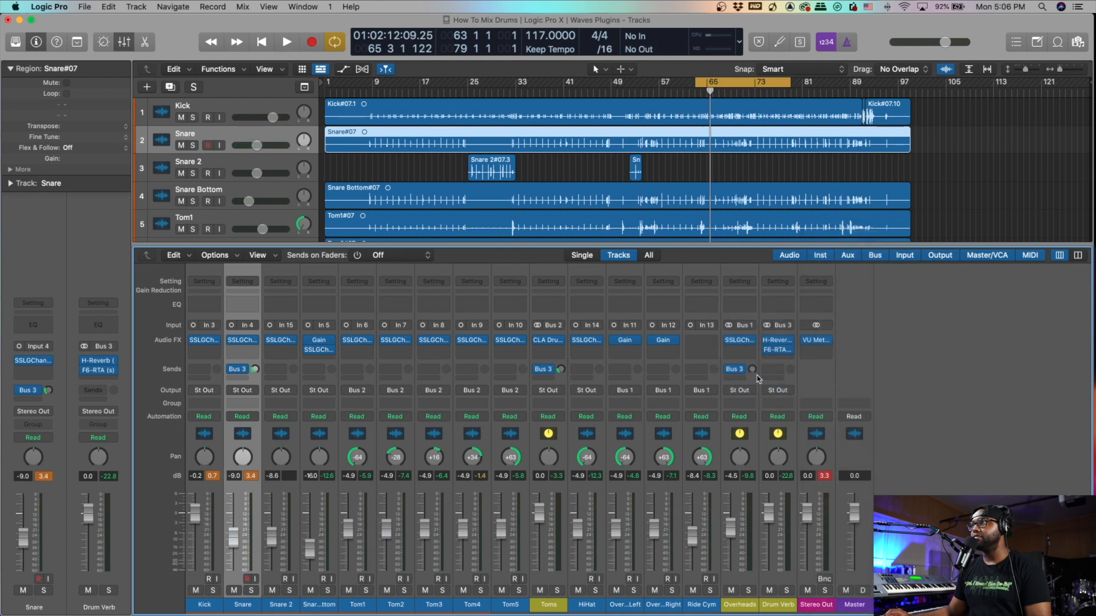
pyautogui.press('space')
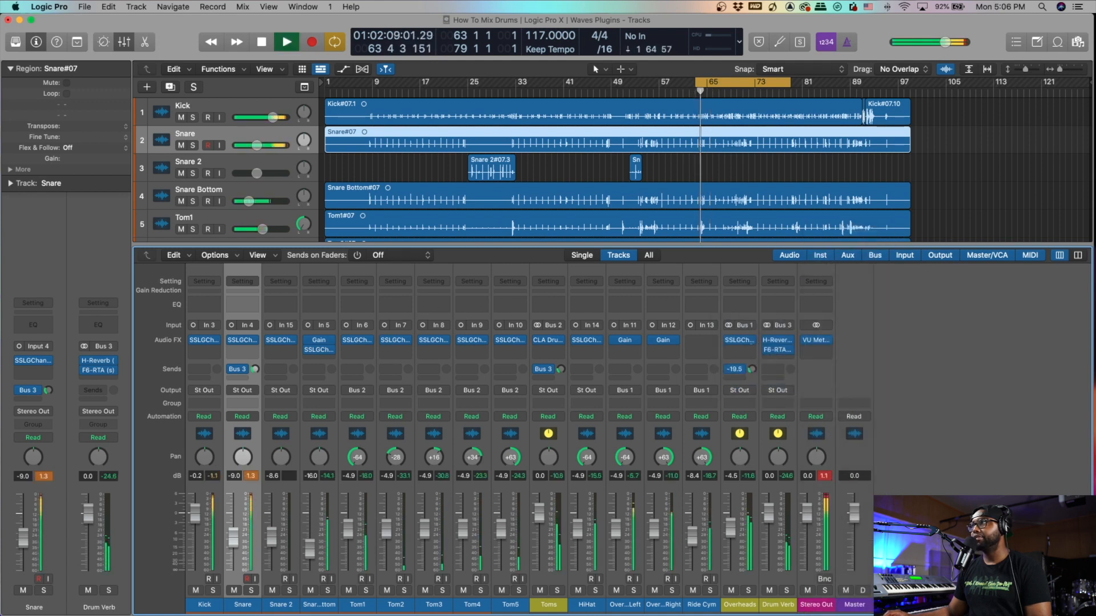
pyautogui.moveTo(751, 346); pyautogui.dragTo(752, 336)
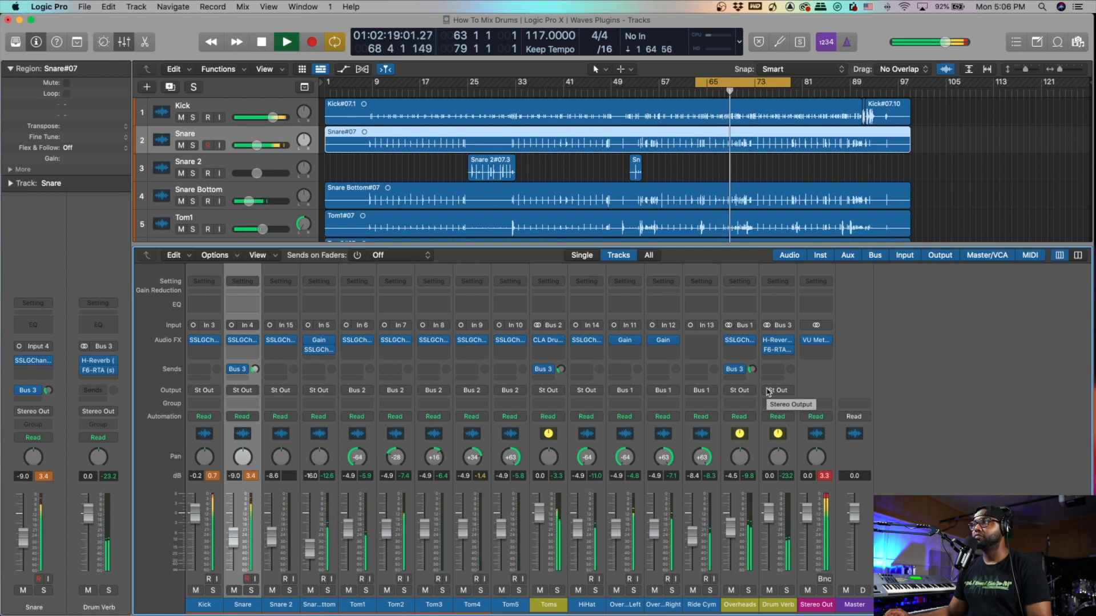
pyautogui.press('space')
# Route a HiHat send to Bus 3 (Drum Verb) and adjust its level by ear during playback
pyautogui.click(583, 369)
pyautogui.moveTo(583, 384)
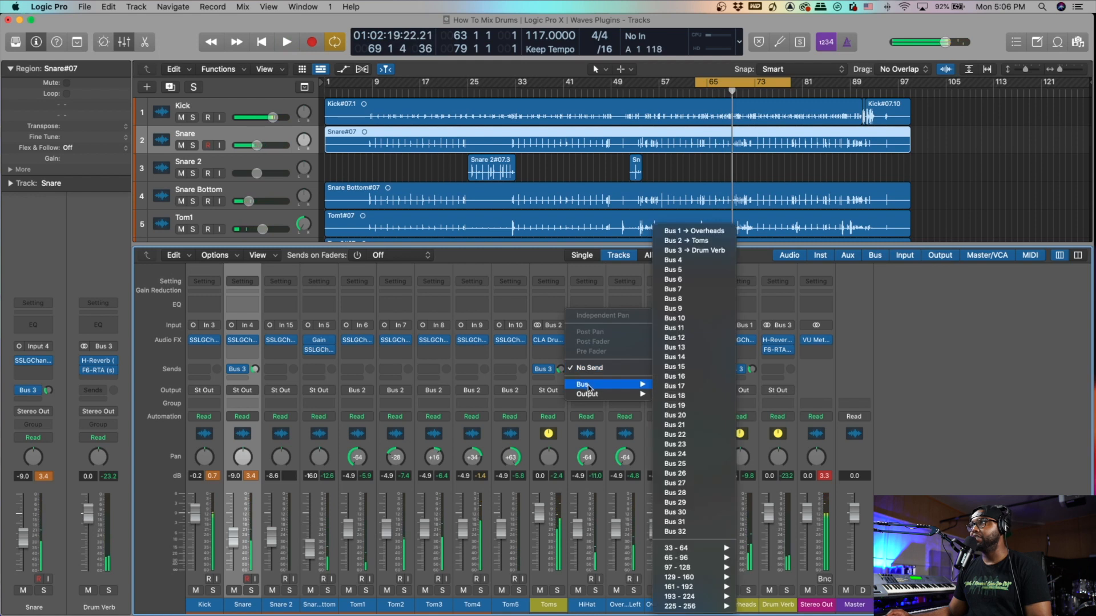
pyautogui.click(714, 253)
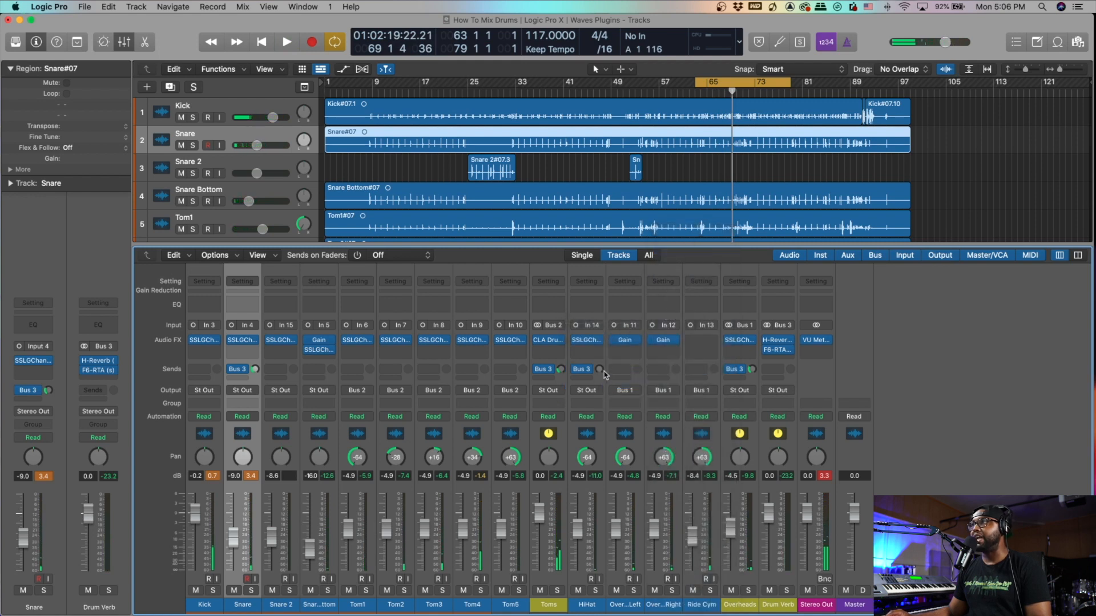
pyautogui.press('space')
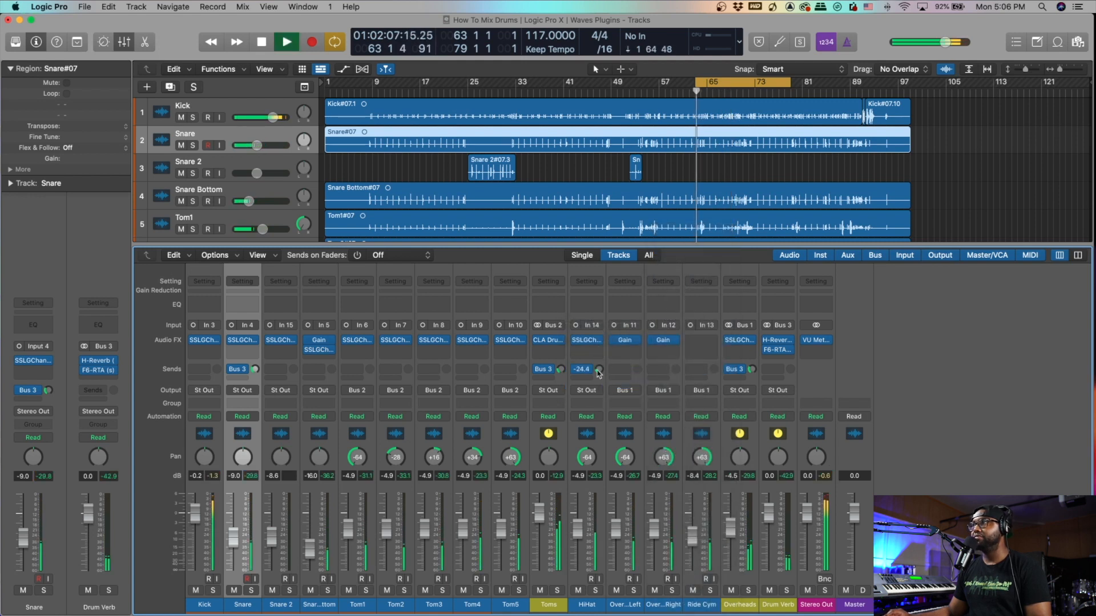
pyautogui.moveTo(598, 369); pyautogui.dragTo(598, 365)
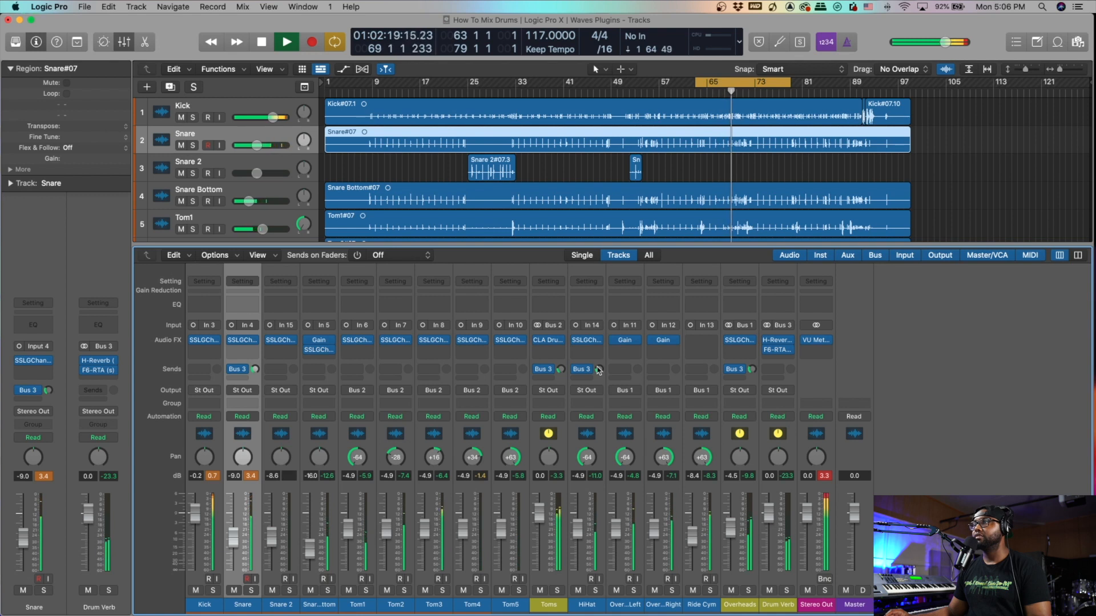
pyautogui.press('space')
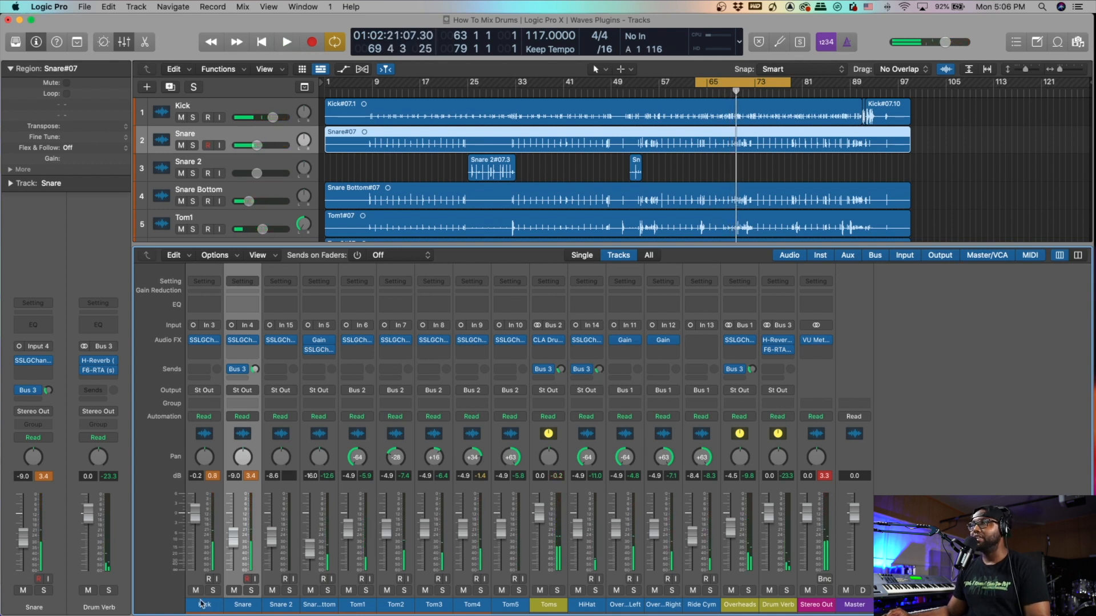
# Compare the full kit in playback with the plug-ins and sends from Kick through Overheads bypassed and re-enabled
pyautogui.moveTo(210, 601); pyautogui.dragTo(510, 586)
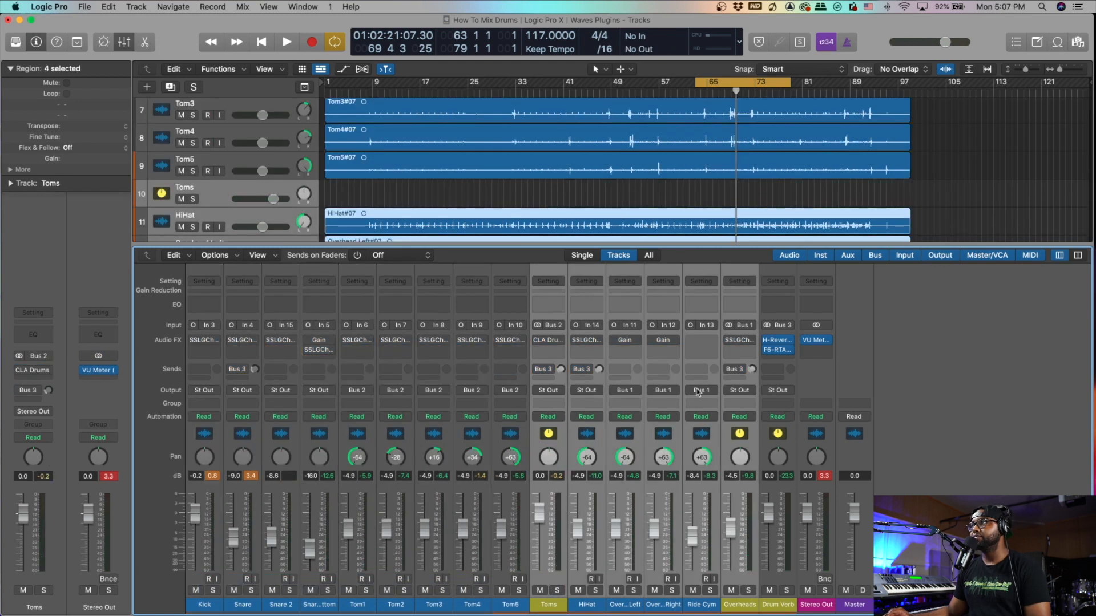
pyautogui.press('space')
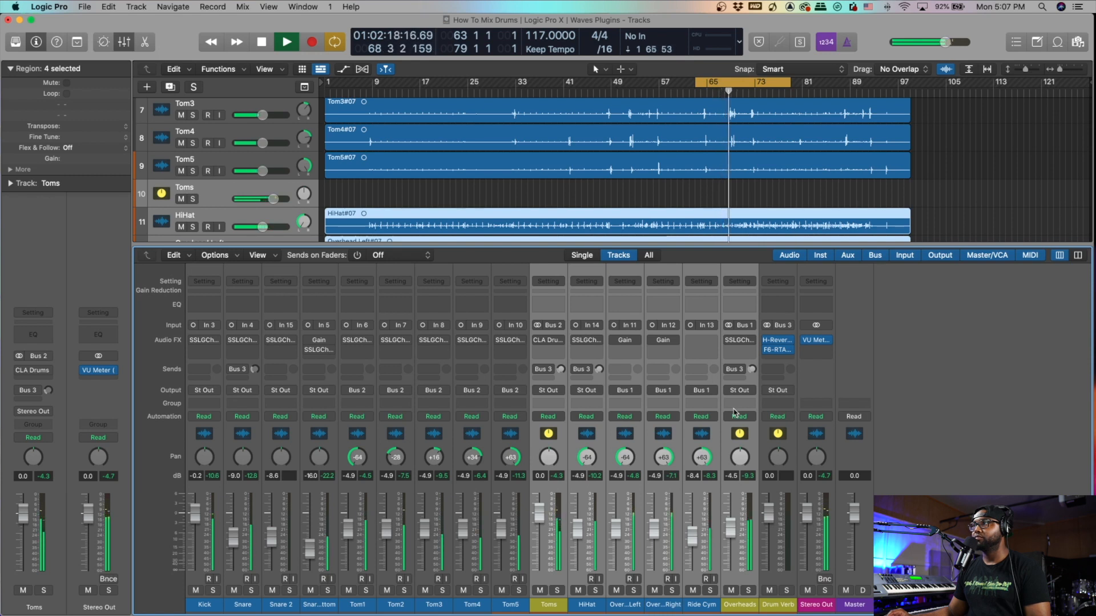
pyautogui.press('space')
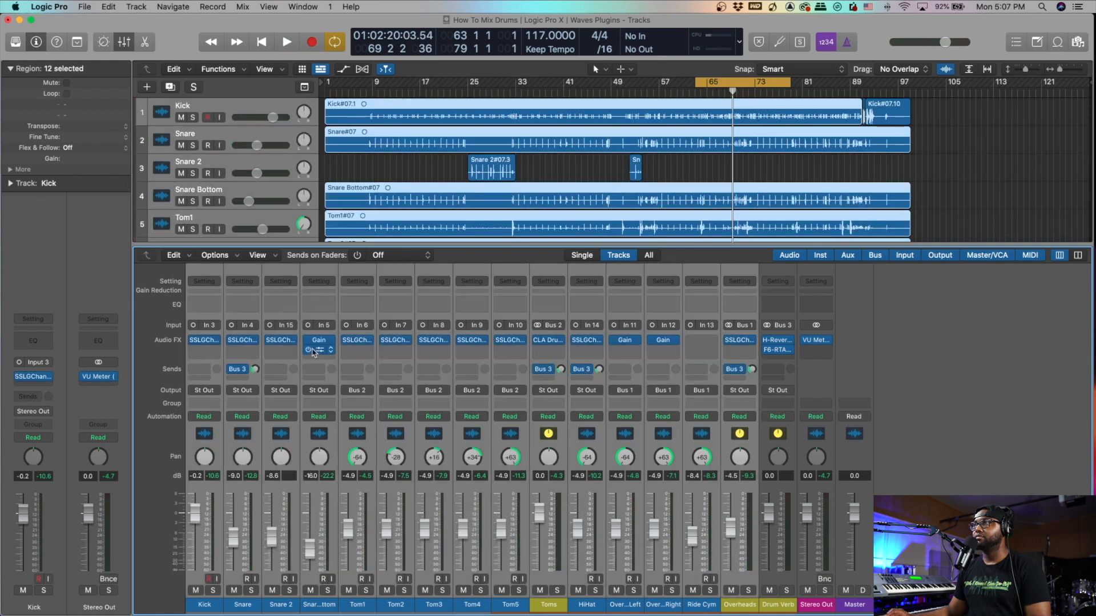
pyautogui.press('space')
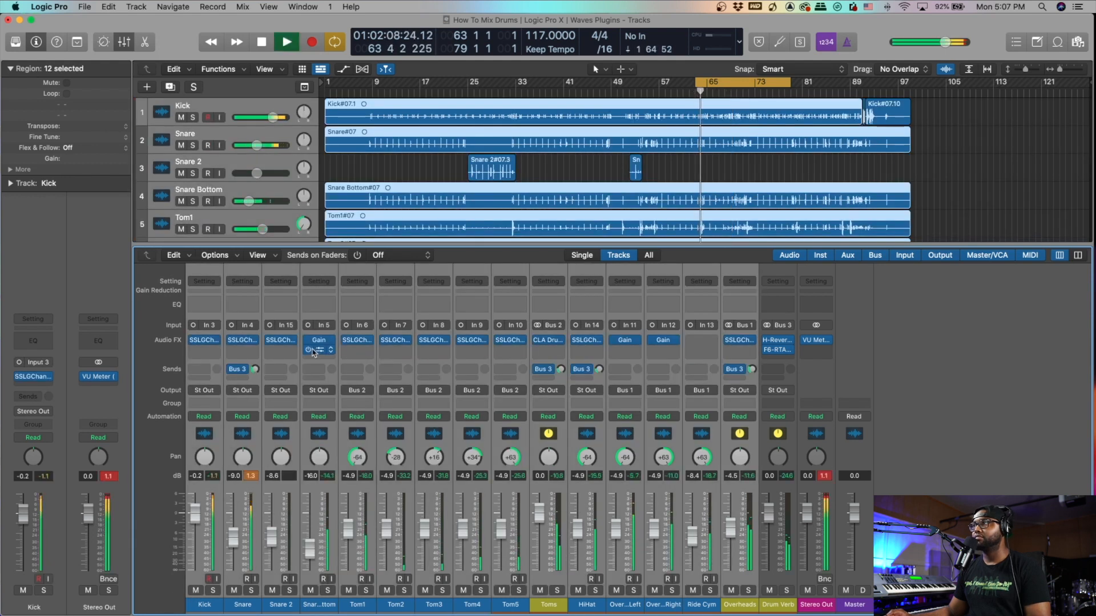